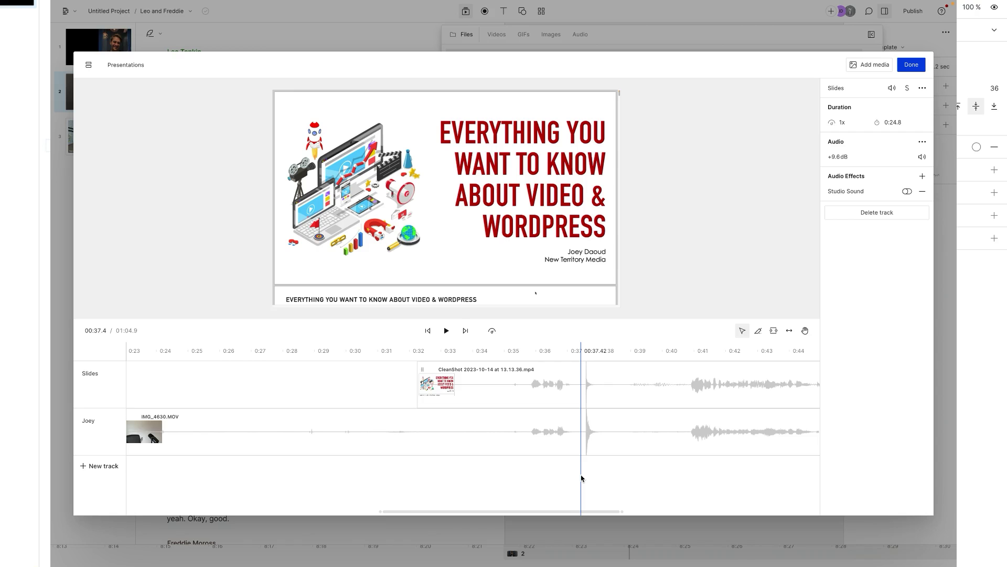
- Move the Leo track above Freddie and jump playback to the word 'intentionally'
{"action": "scroll", "coordinate": [581, 478], "scroll_direction": "up", "scroll_amount": 2}
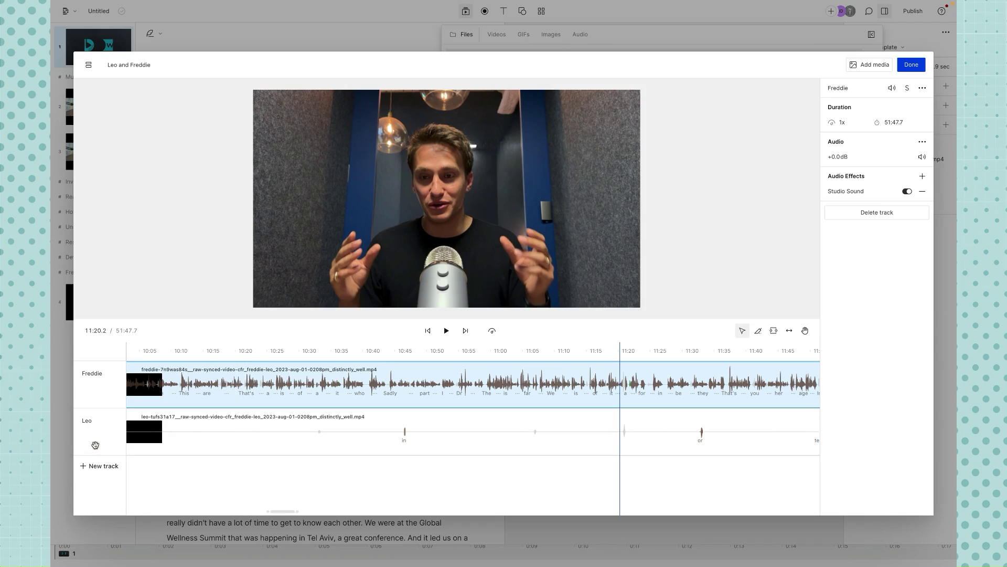
{"action": "left_click_drag", "start_coordinate": [95, 445], "coordinate": [97, 394]}
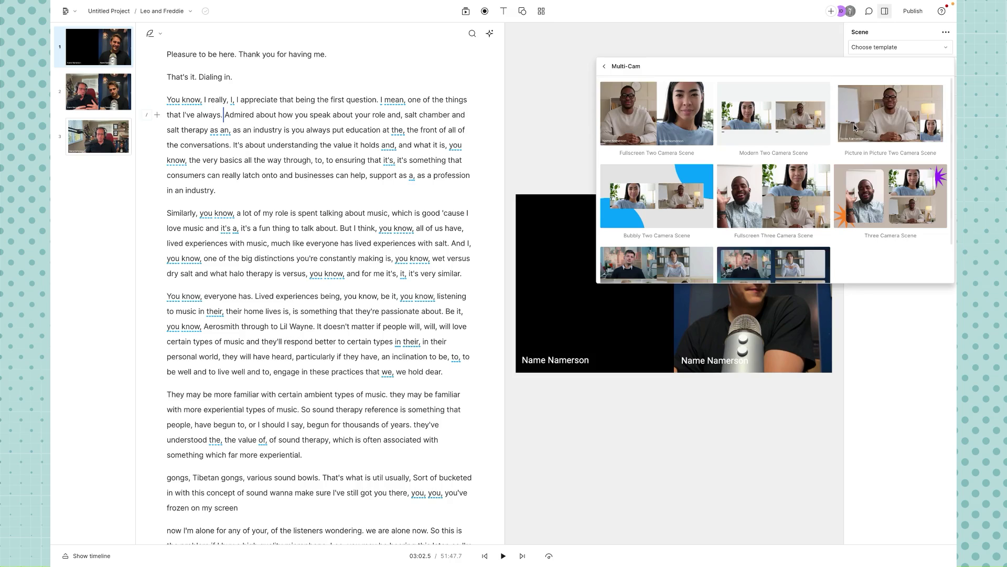
{"action": "scroll", "coordinate": [884, 87], "scroll_direction": "down", "scroll_amount": 1}
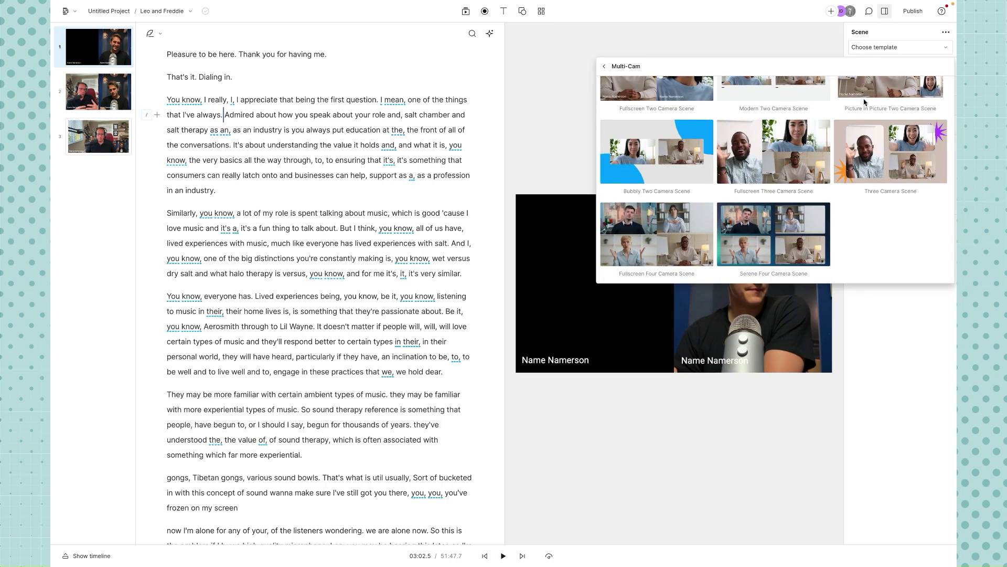
{"action": "scroll", "coordinate": [861, 94], "scroll_direction": "up", "scroll_amount": 1}
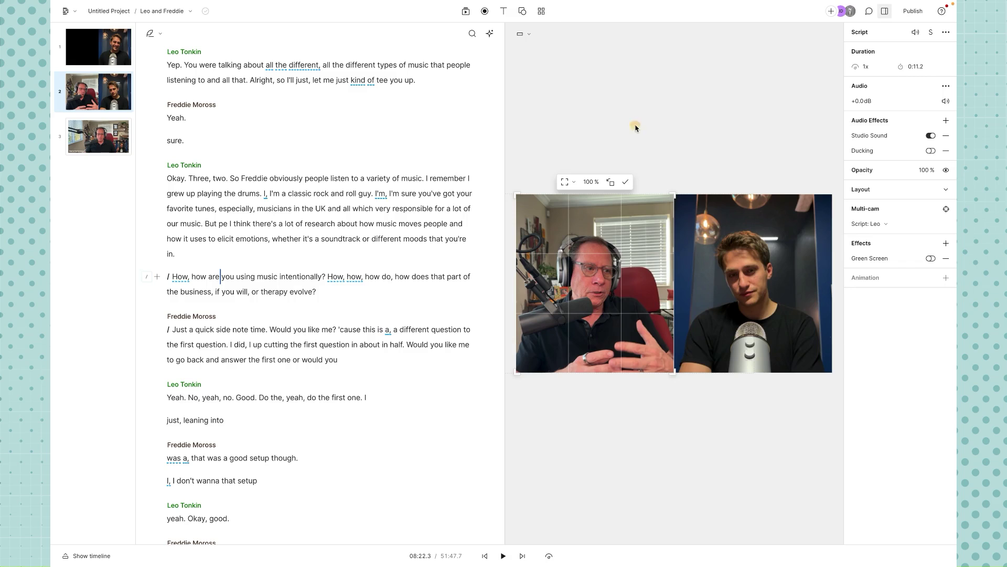
{"action": "left_click", "coordinate": [279, 277]}
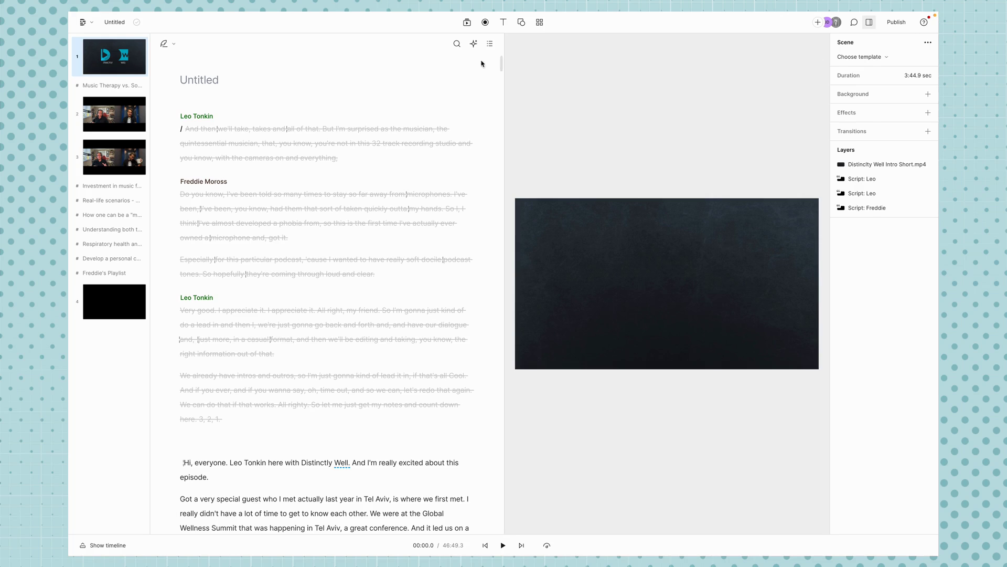
- Show the Files library with the intro short, the two 51:47 recordings and a 05:03 clip
{"action": "left_click", "coordinate": [467, 22]}
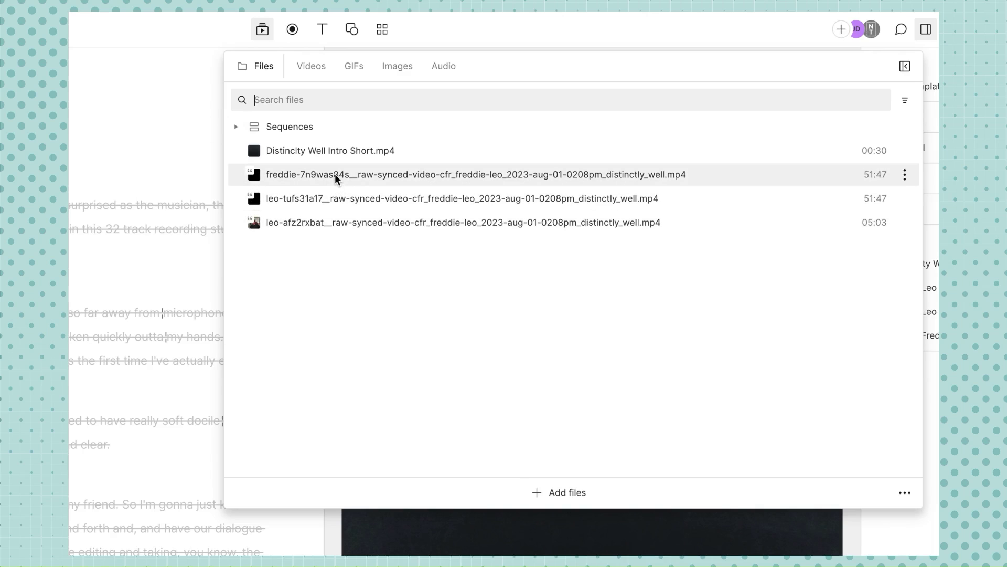
- Select the freddie and leo-tufs31a17 51:47 recordings together as a two-file group
{"action": "left_click", "coordinate": [354, 174]}
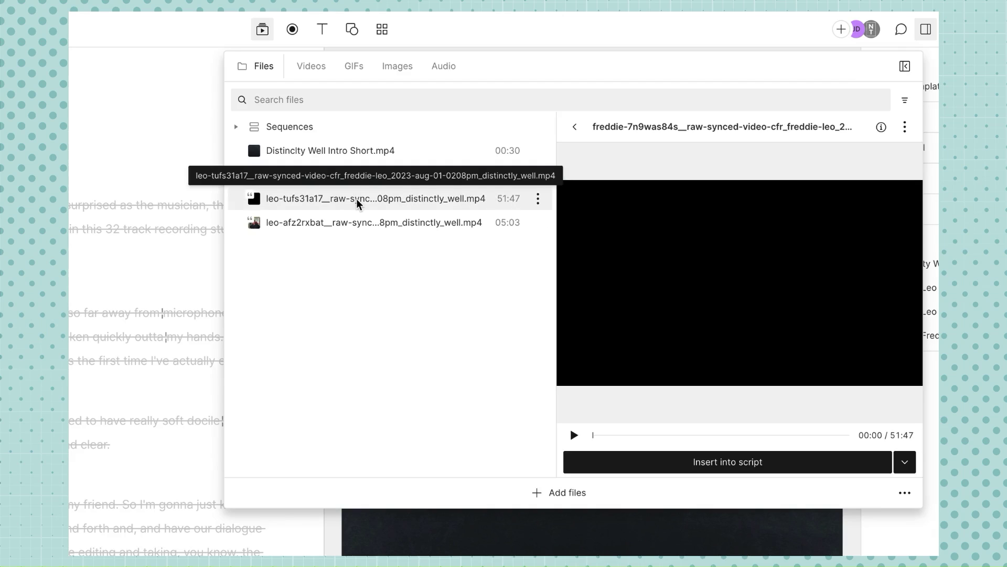
{"action": "left_click", "coordinate": [356, 200]}
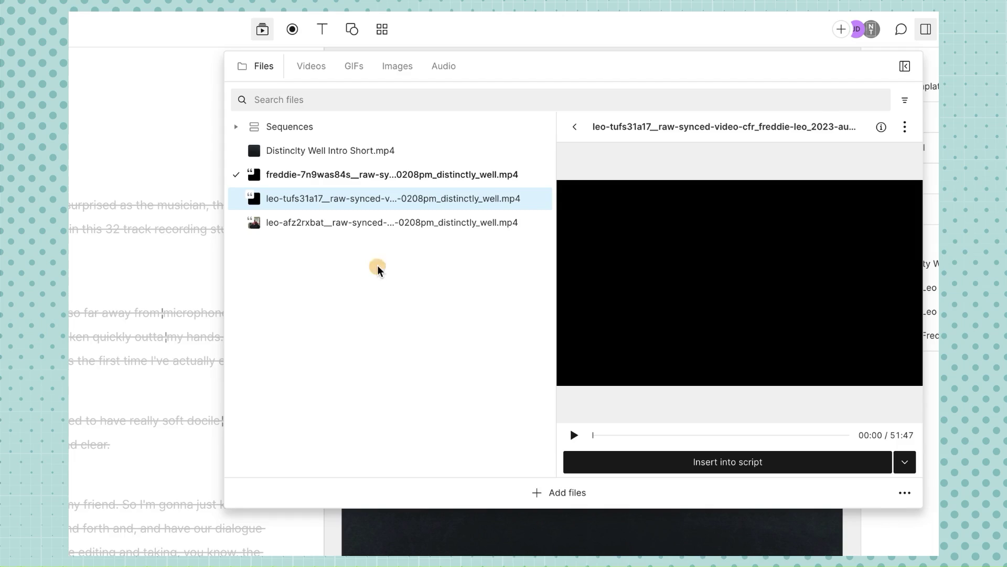
{"action": "left_click", "coordinate": [414, 173]}
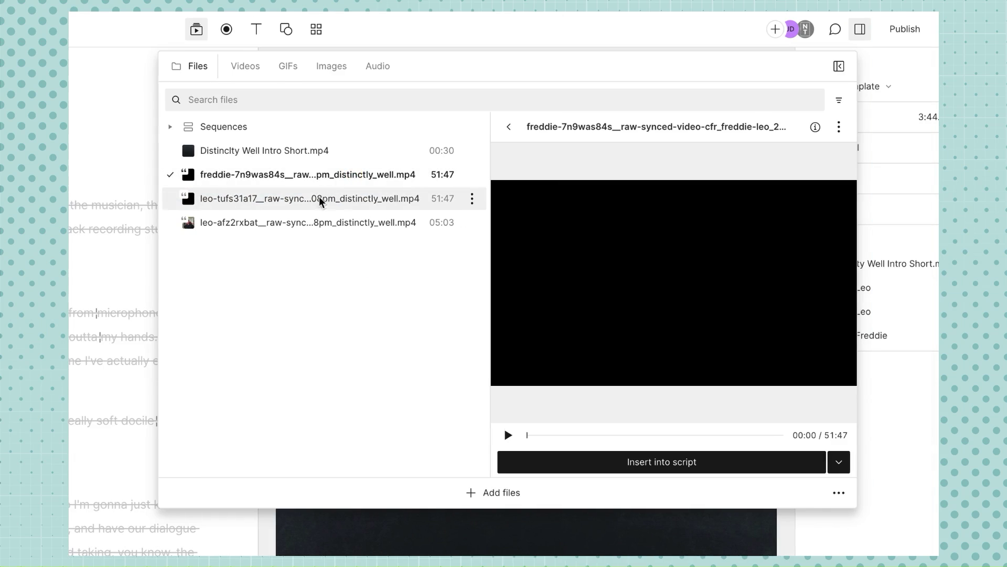
{"action": "left_click", "coordinate": [256, 199]}
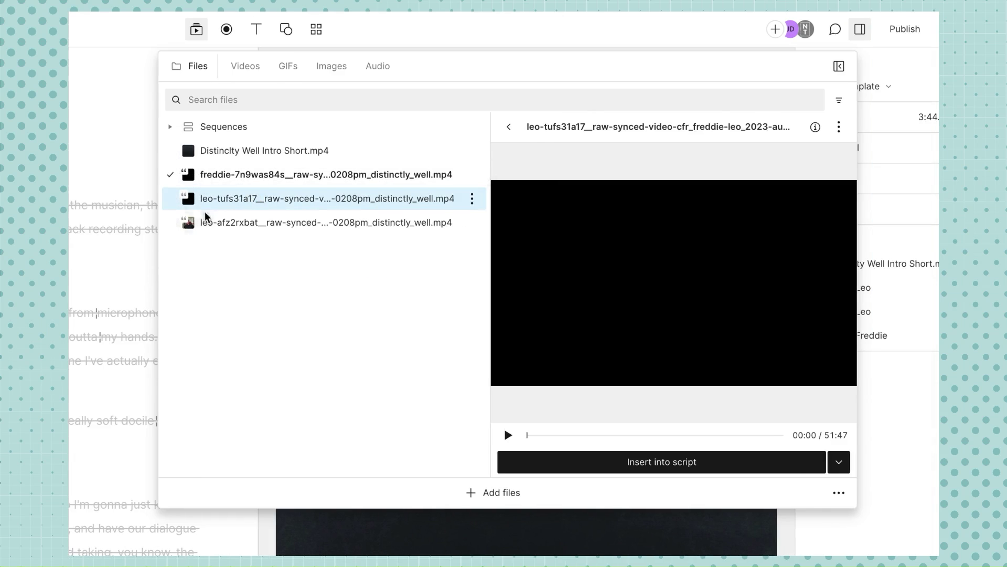
{"action": "left_click", "coordinate": [231, 176], "text": "shift"}
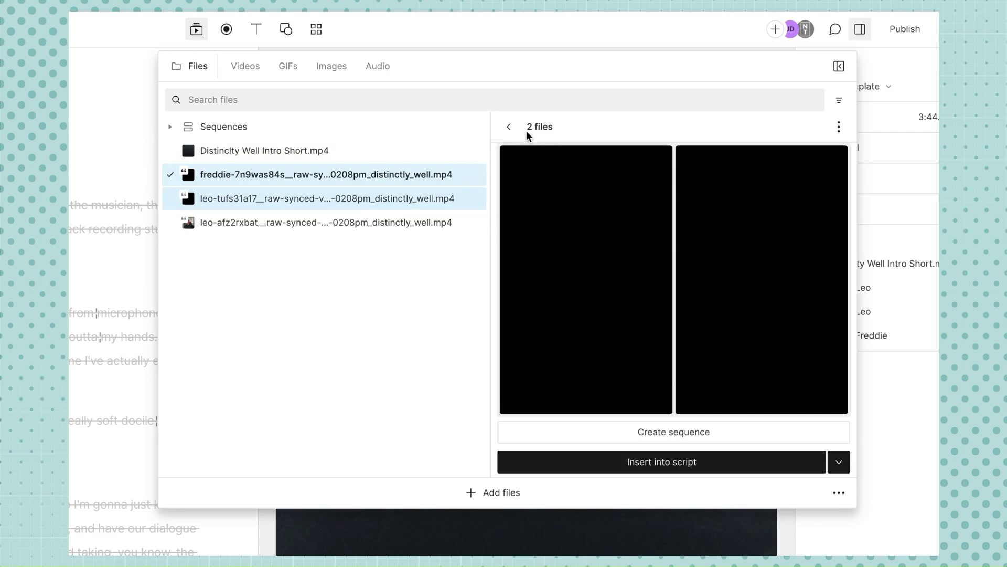
- Create a sequence from the two recordings and rename it Leo and Freddie
{"action": "left_click", "coordinate": [674, 432]}
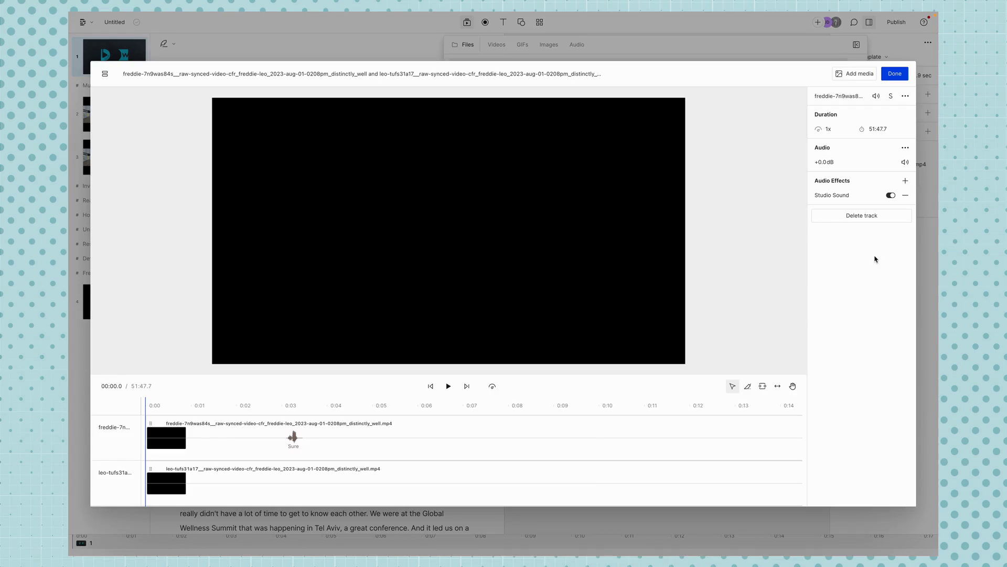
{"action": "left_click", "coordinate": [193, 75]}
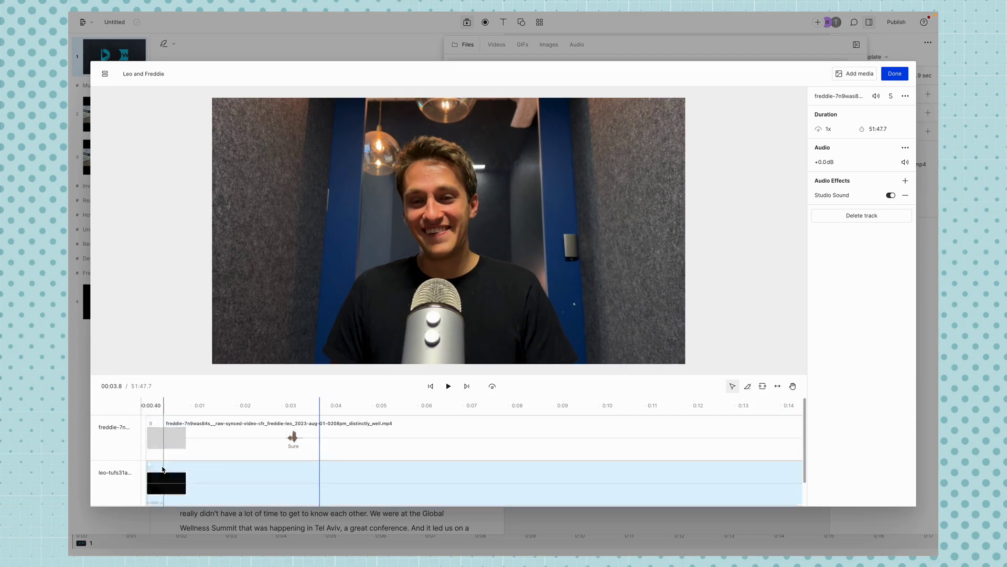
{"action": "scroll", "coordinate": [136, 456], "scroll_direction": "down", "scroll_amount": 1}
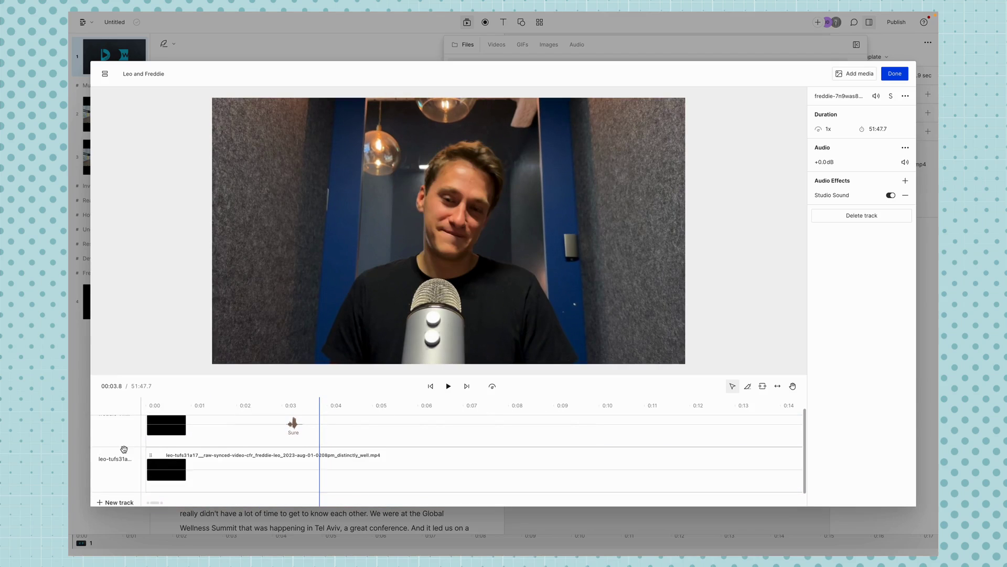
{"action": "scroll", "coordinate": [189, 450], "scroll_direction": "up", "scroll_amount": 1}
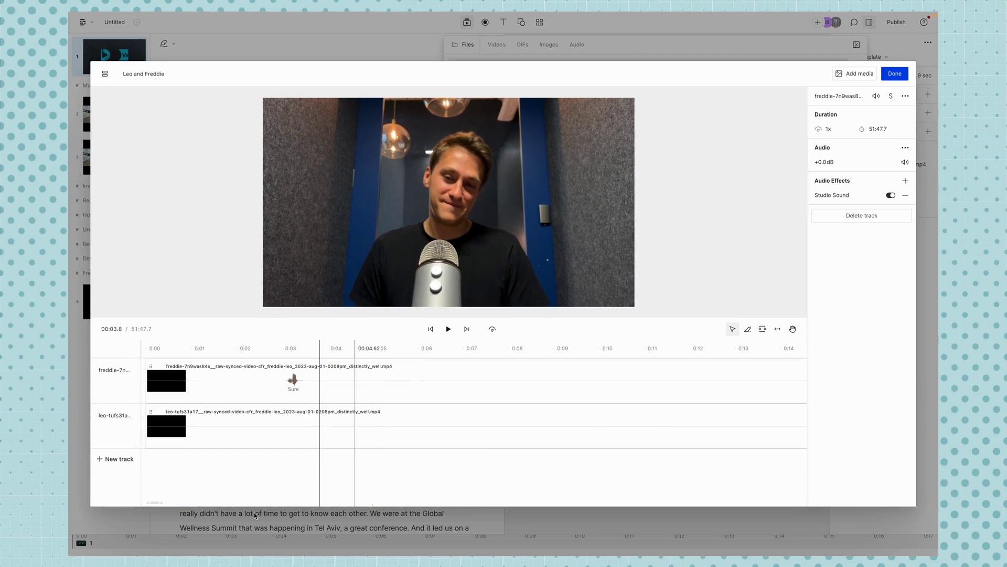
- Scrub the playhead from about 0:06 to 0:29.3 and select the freddie track
{"action": "left_click", "coordinate": [421, 468]}
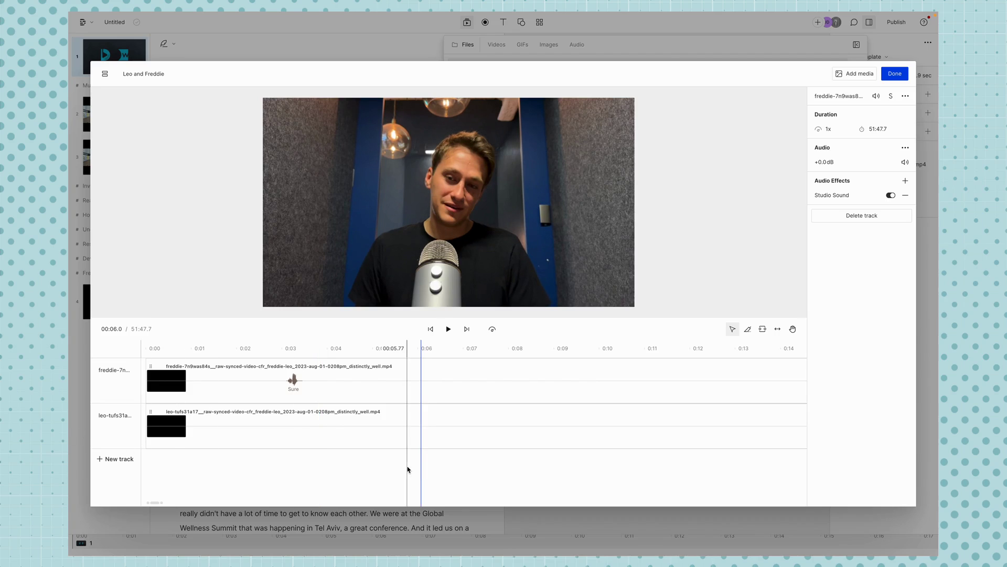
{"action": "scroll", "coordinate": [408, 469], "scroll_direction": "down", "scroll_amount": 3}
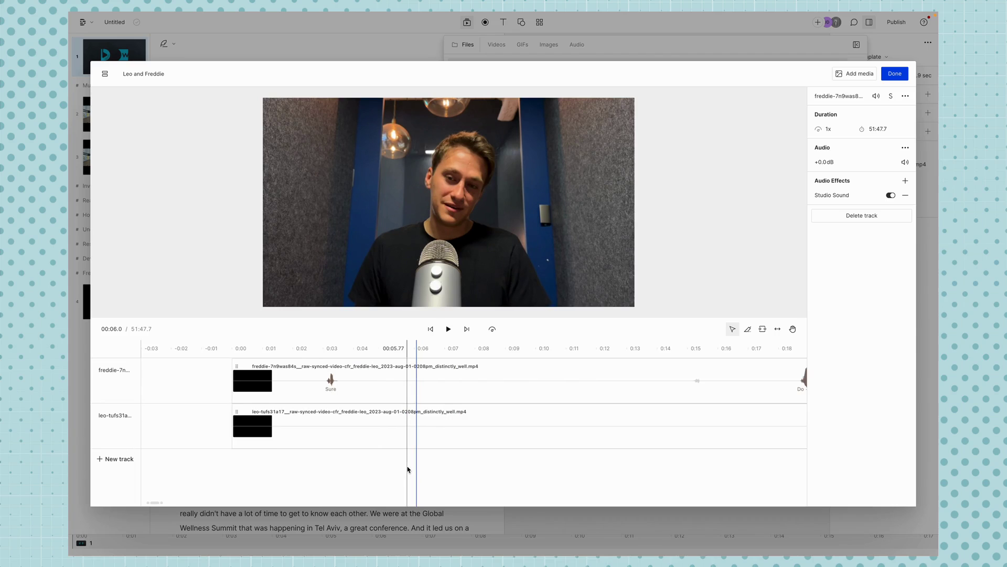
{"action": "scroll", "coordinate": [409, 469], "scroll_direction": "down", "scroll_amount": 5}
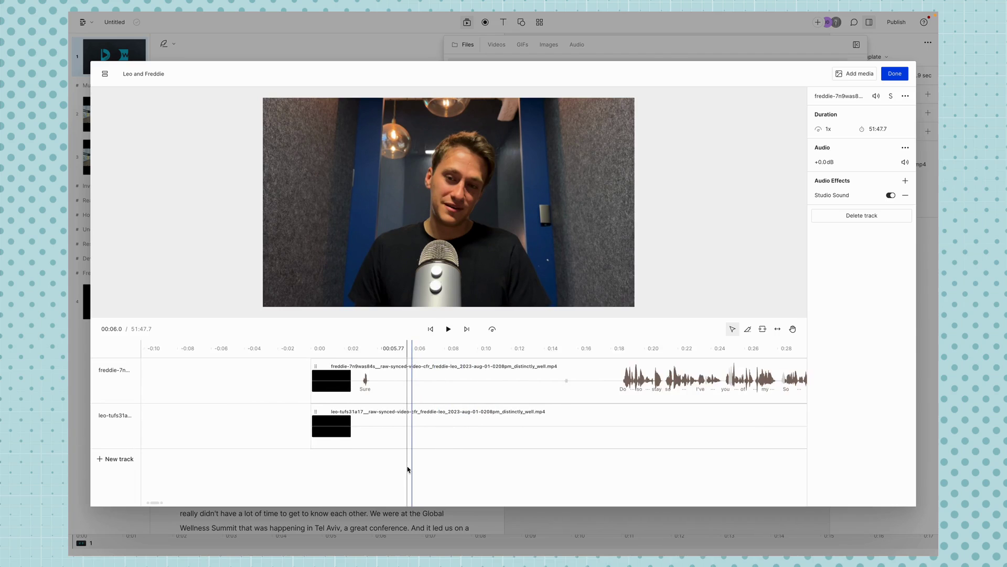
{"action": "scroll", "coordinate": [409, 468], "scroll_direction": "down", "scroll_amount": 2}
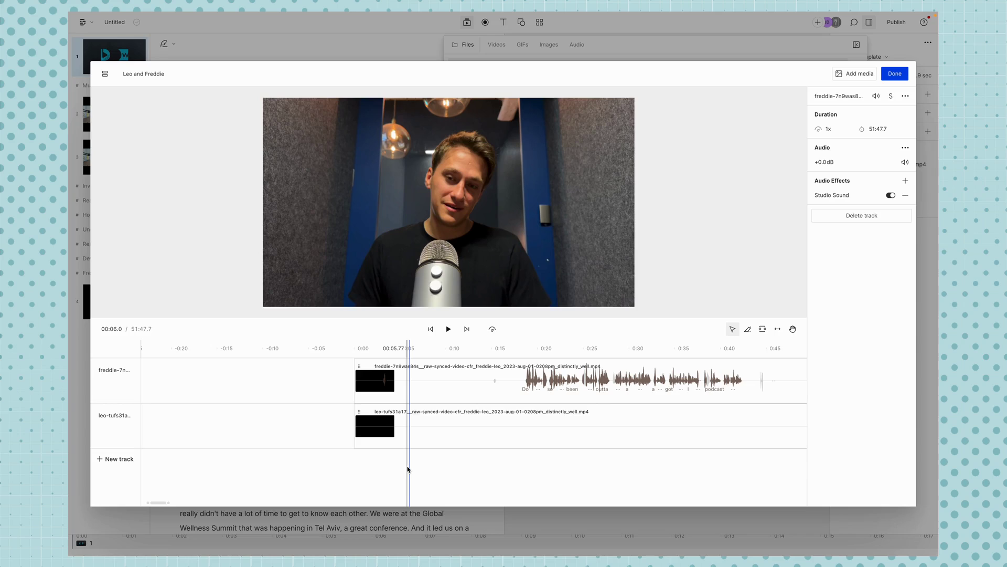
{"action": "scroll", "coordinate": [409, 469], "scroll_direction": "down", "scroll_amount": 2}
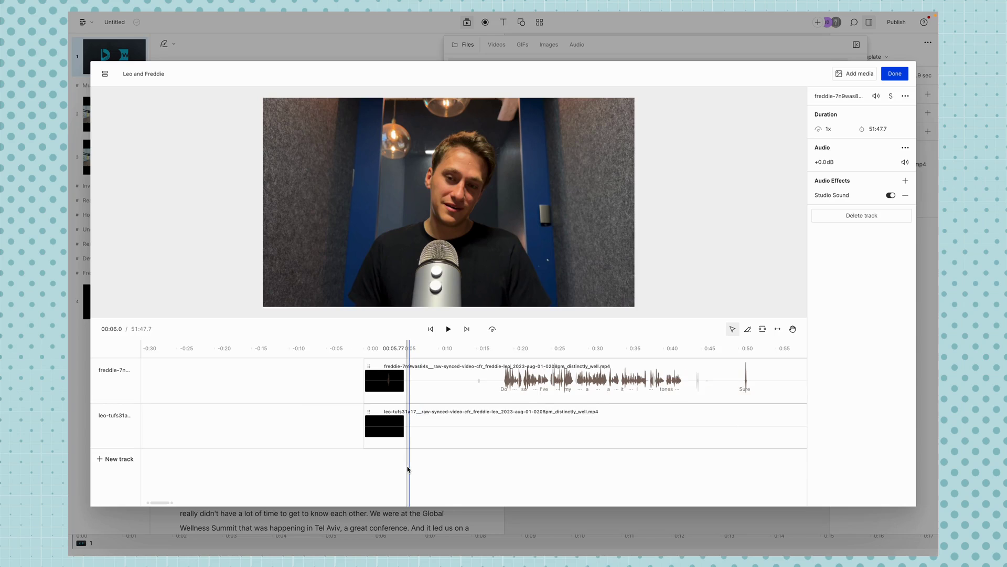
{"action": "scroll", "coordinate": [408, 468], "scroll_direction": "down", "scroll_amount": 2}
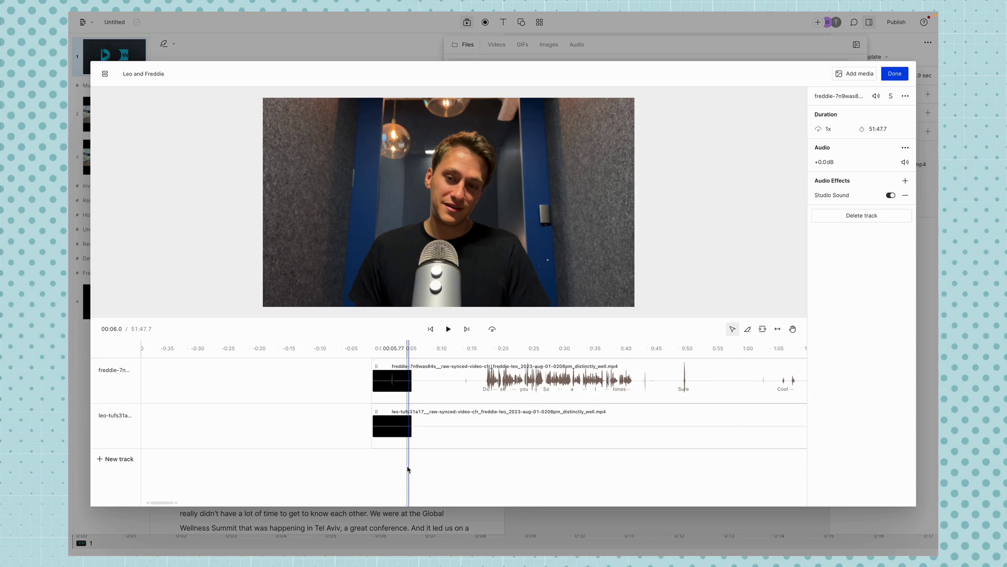
{"action": "left_click", "coordinate": [520, 463]}
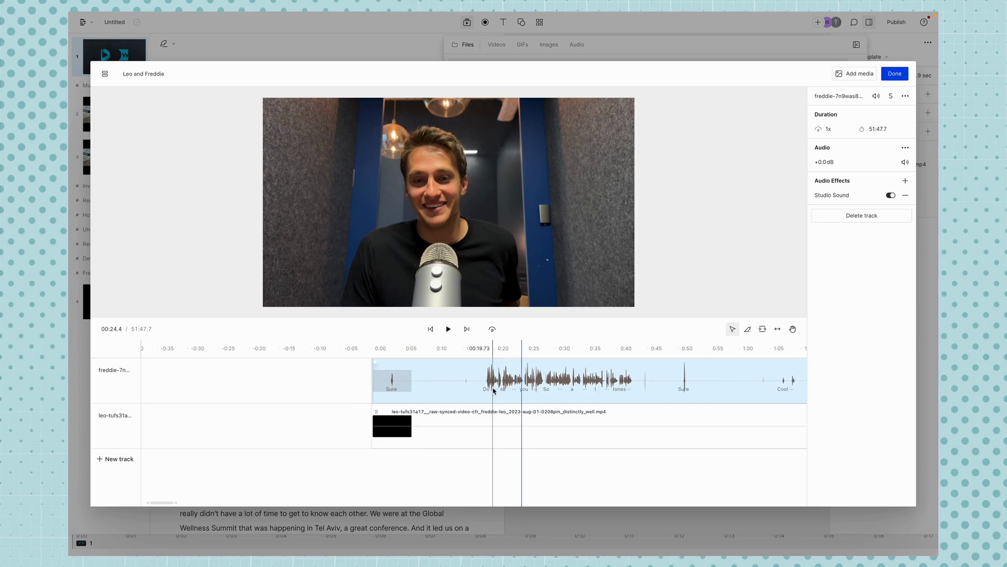
{"action": "left_click", "coordinate": [521, 349]}
{"action": "left_click", "coordinate": [550, 349]}
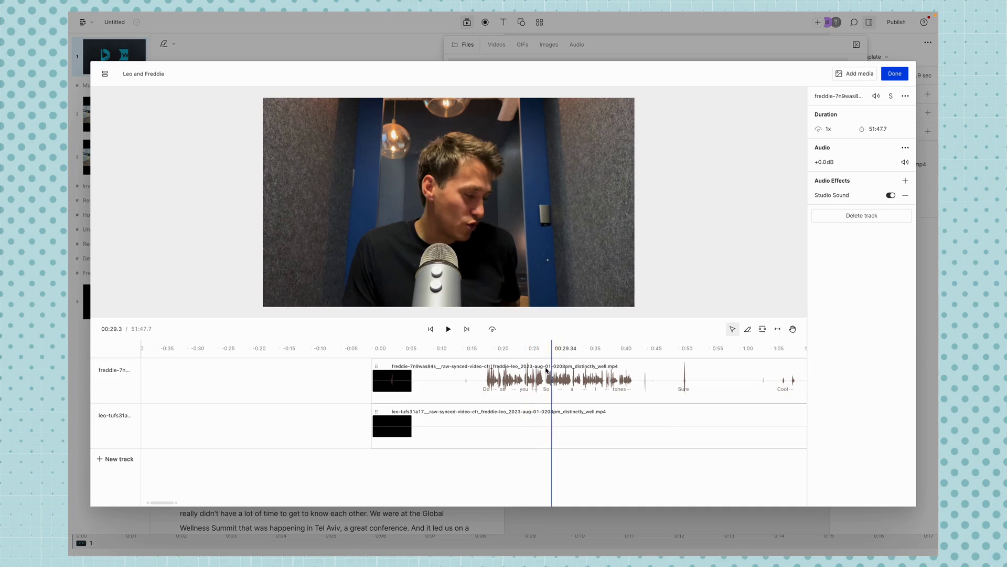
{"action": "left_click", "coordinate": [532, 388]}
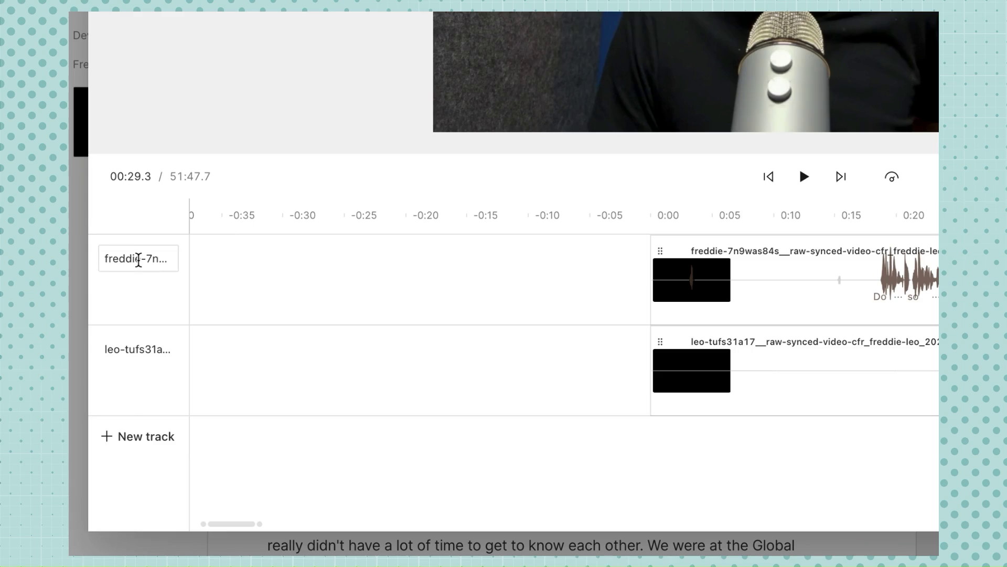
- Rename the two tracks Freddie and Leo, then scrub forward to about 10:01
{"action": "double_click", "coordinate": [136, 259]}
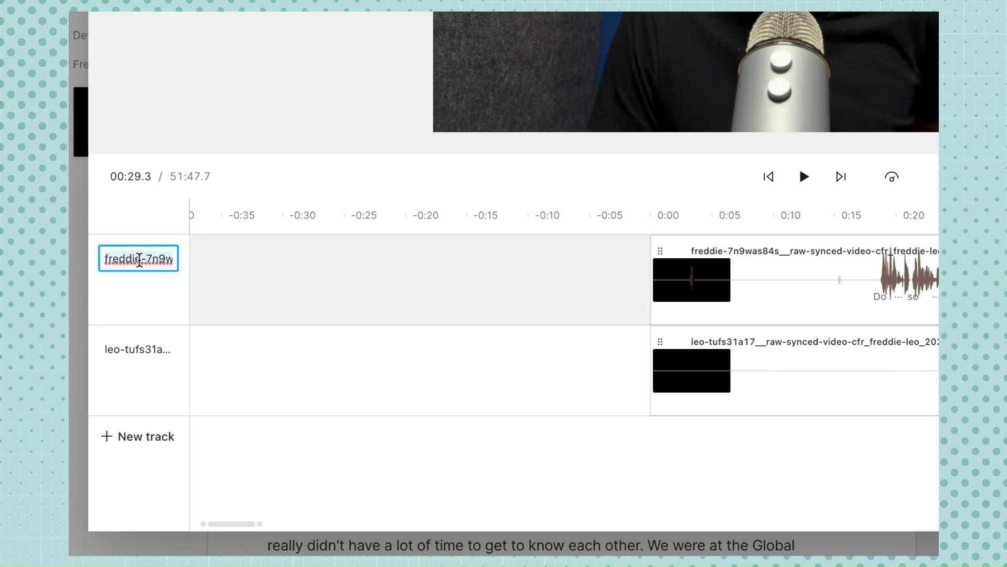
{"action": "type", "text": "Fre"}
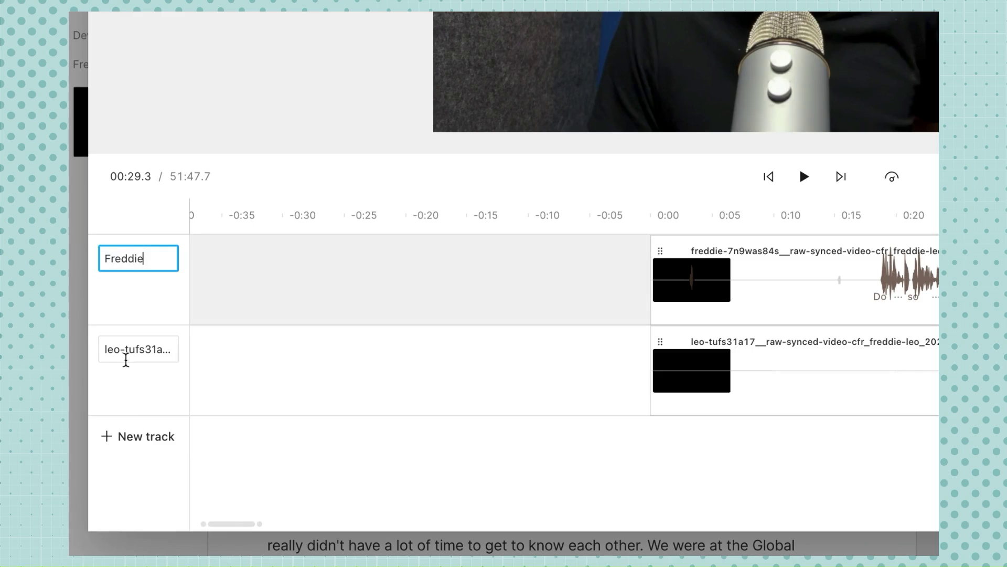
{"action": "double_click", "coordinate": [131, 349]}
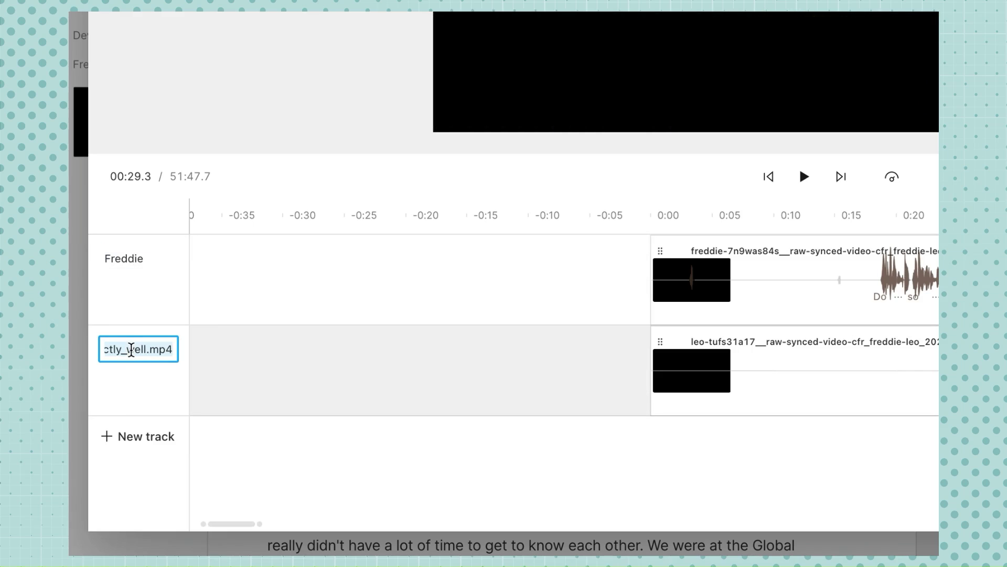
{"action": "type", "text": "Leo"}
{"action": "key", "text": "Return"}
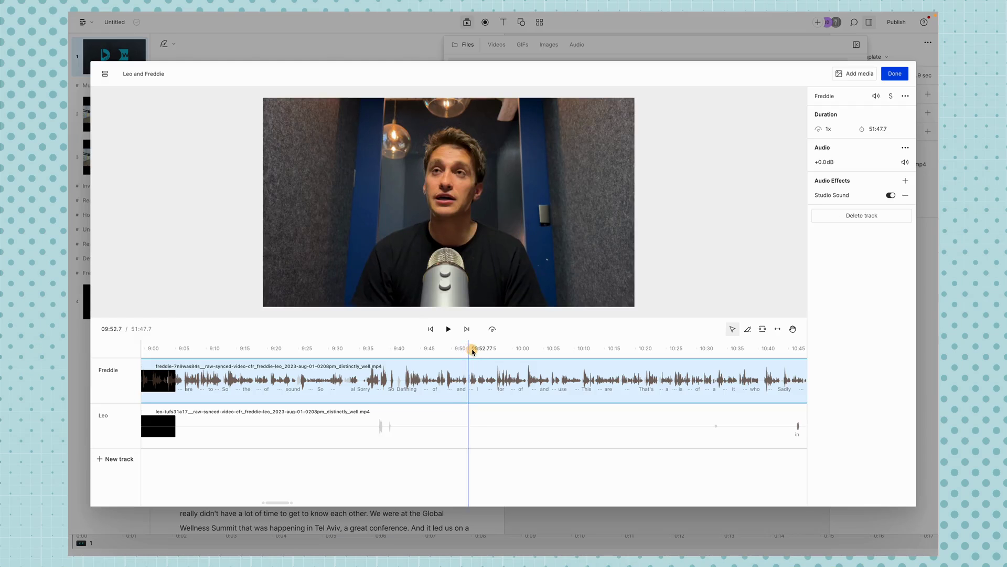
{"action": "left_click_drag", "start_coordinate": [472, 351], "coordinate": [523, 350]}
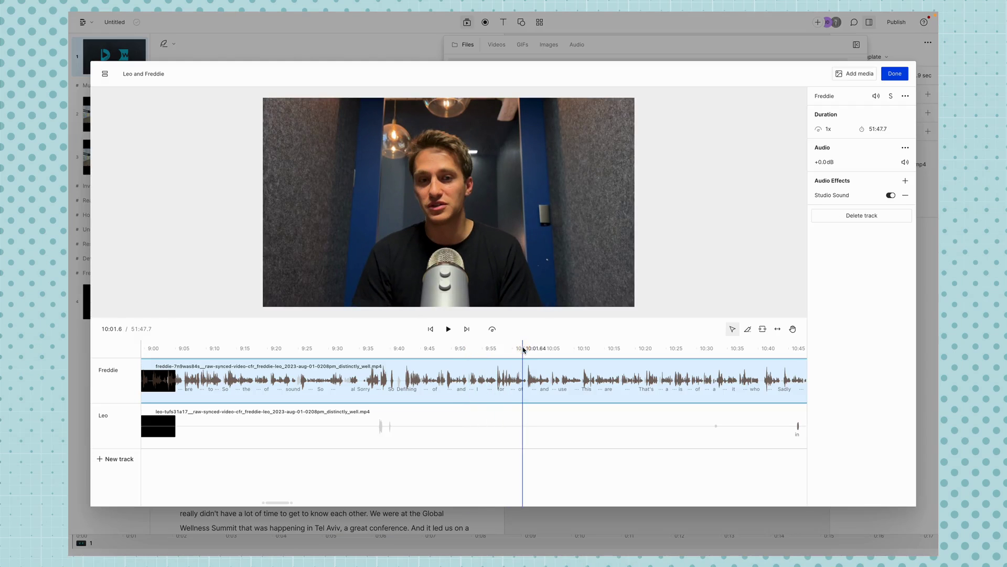
{"action": "left_click", "coordinate": [503, 428]}
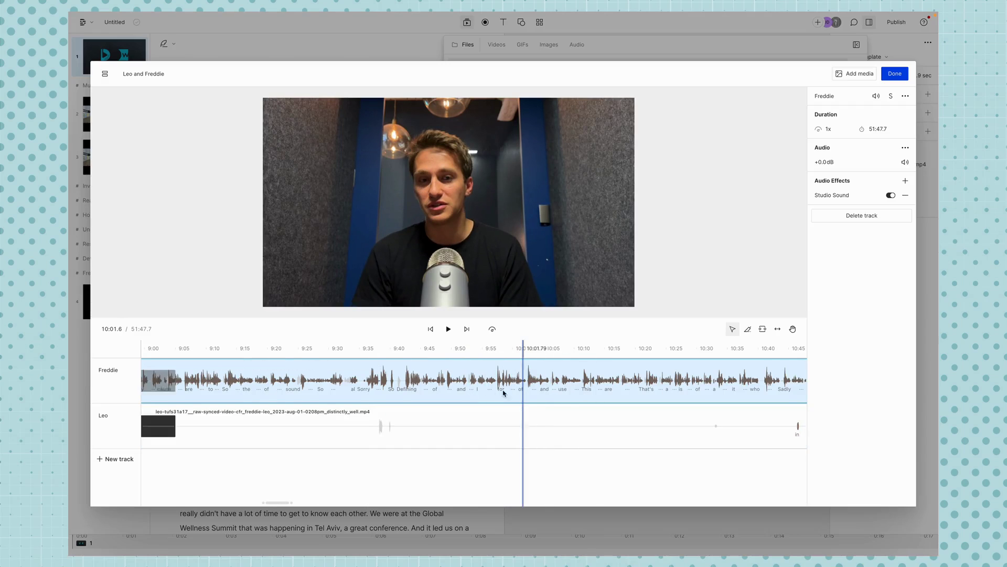
{"action": "left_click", "coordinate": [517, 422]}
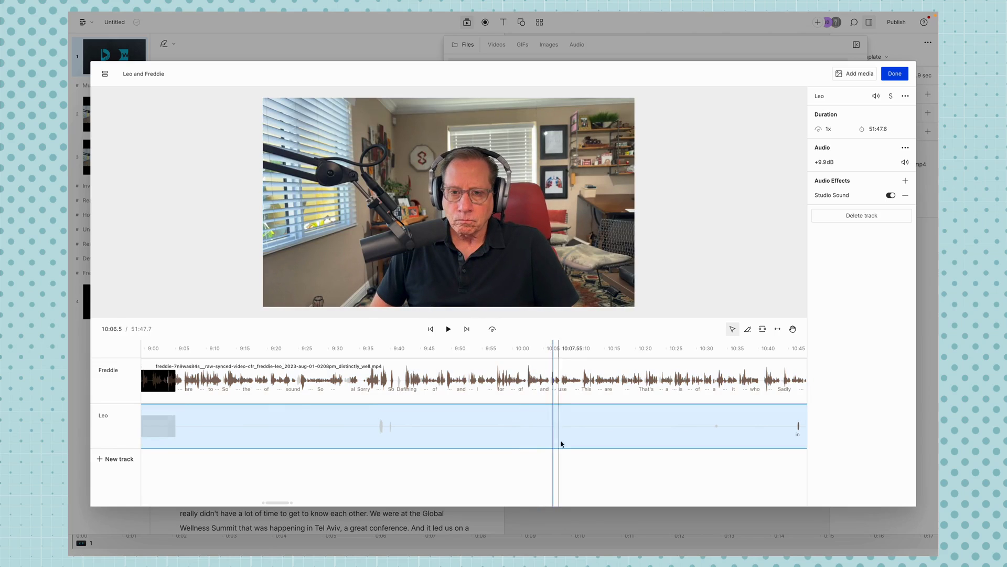
{"action": "left_click", "coordinate": [558, 462]}
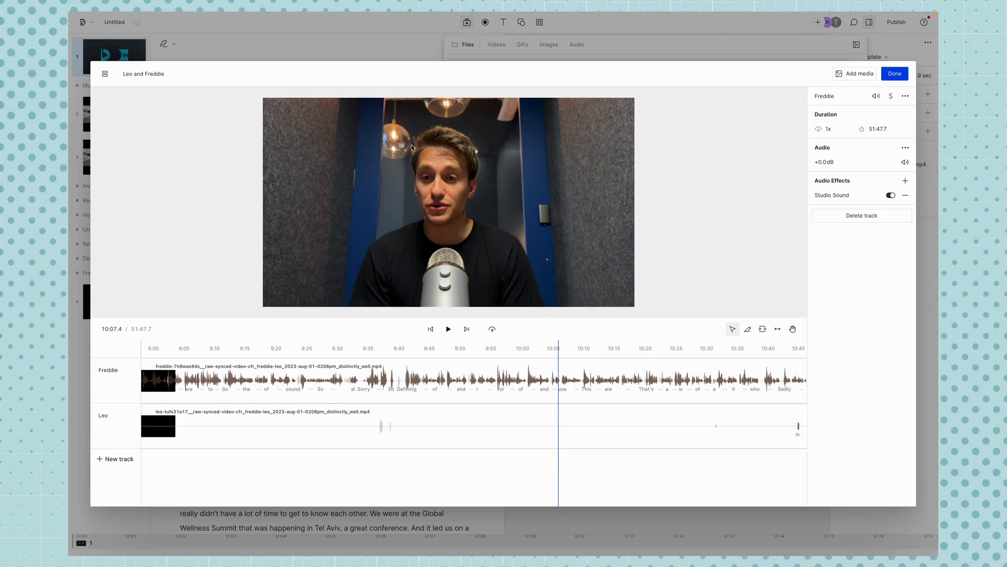
{"action": "left_click_drag", "start_coordinate": [558, 349], "coordinate": [640, 349]}
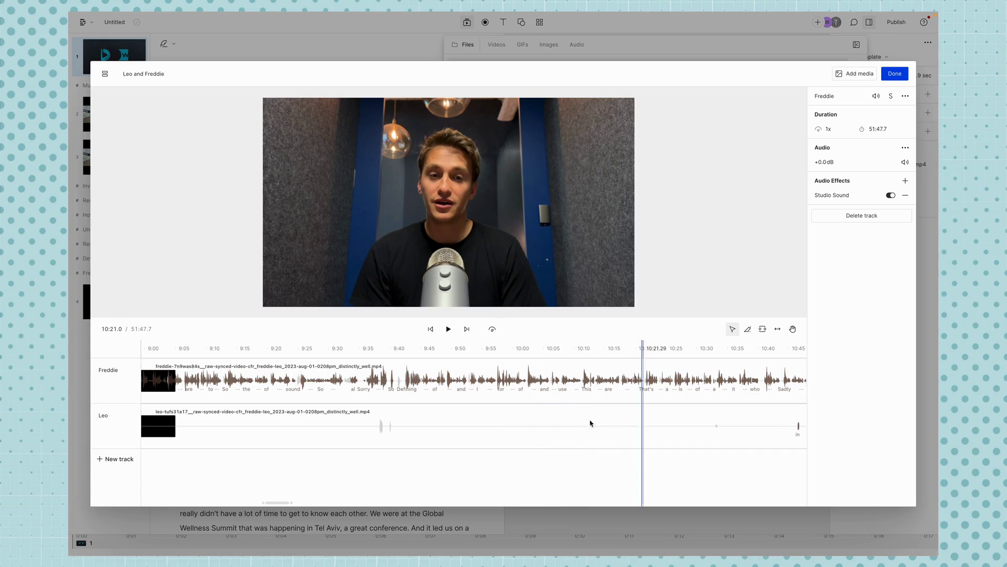
{"action": "left_click", "coordinate": [565, 438]}
{"action": "scroll", "coordinate": [566, 437], "scroll_direction": "left", "scroll_amount": 2}
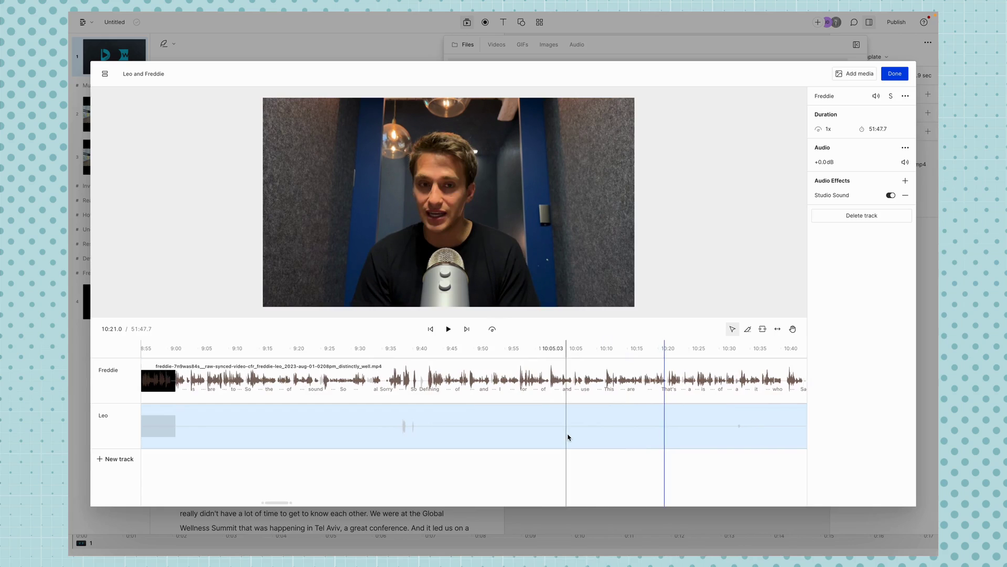
{"action": "scroll", "coordinate": [568, 437], "scroll_direction": "right", "scroll_amount": 6}
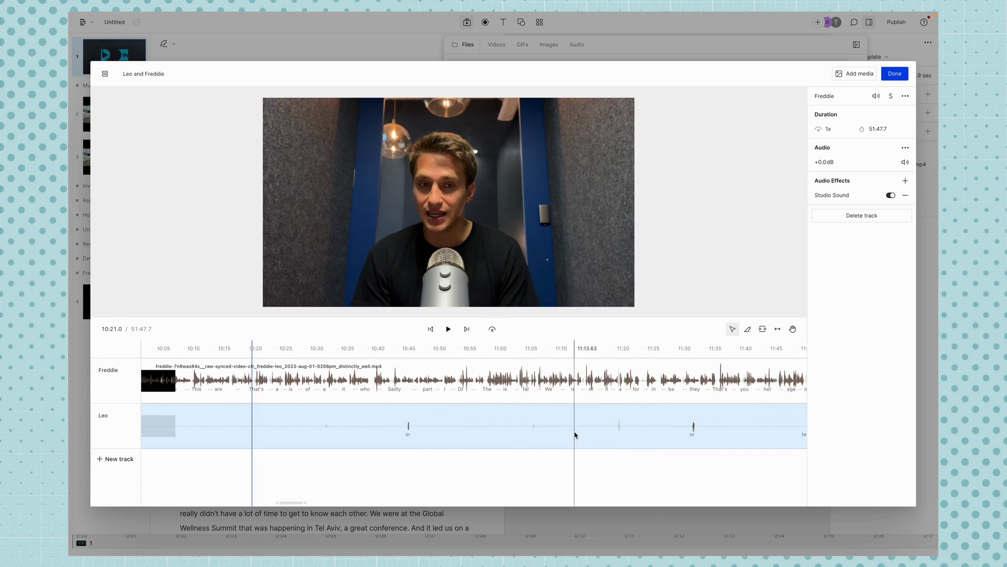
{"action": "left_click", "coordinate": [517, 380]}
{"action": "left_click", "coordinate": [554, 380]}
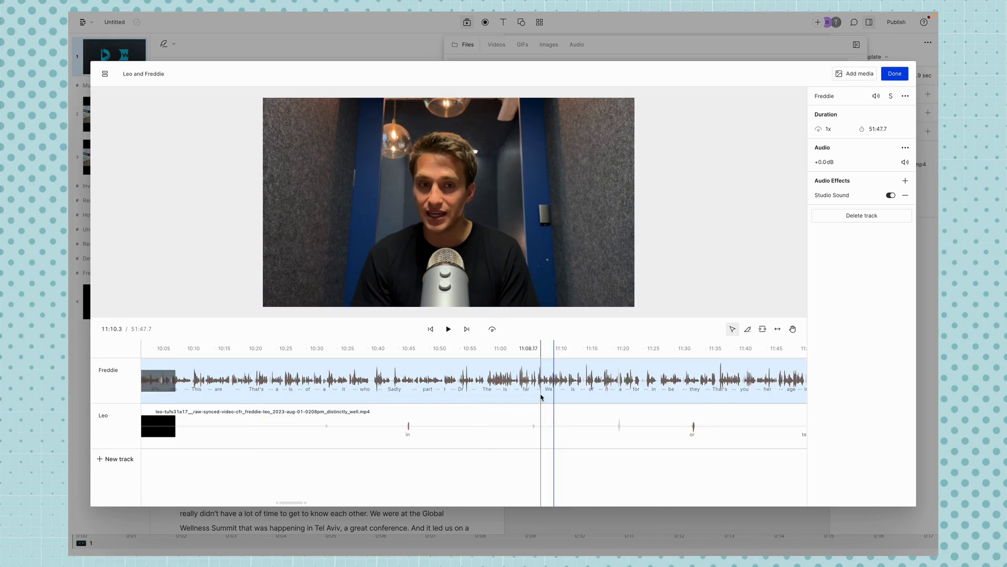
{"action": "left_click", "coordinate": [729, 120]}
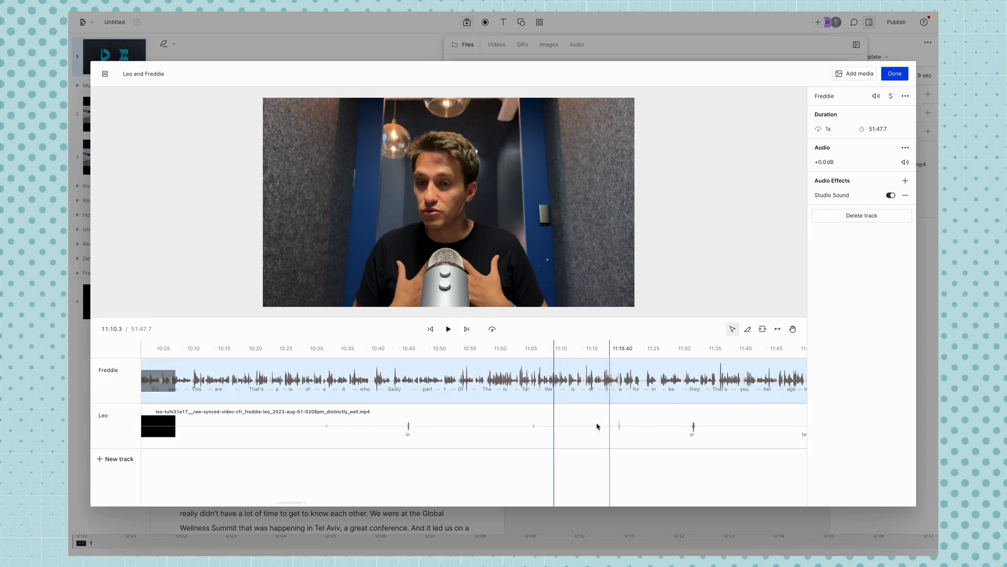
{"action": "left_click", "coordinate": [643, 379]}
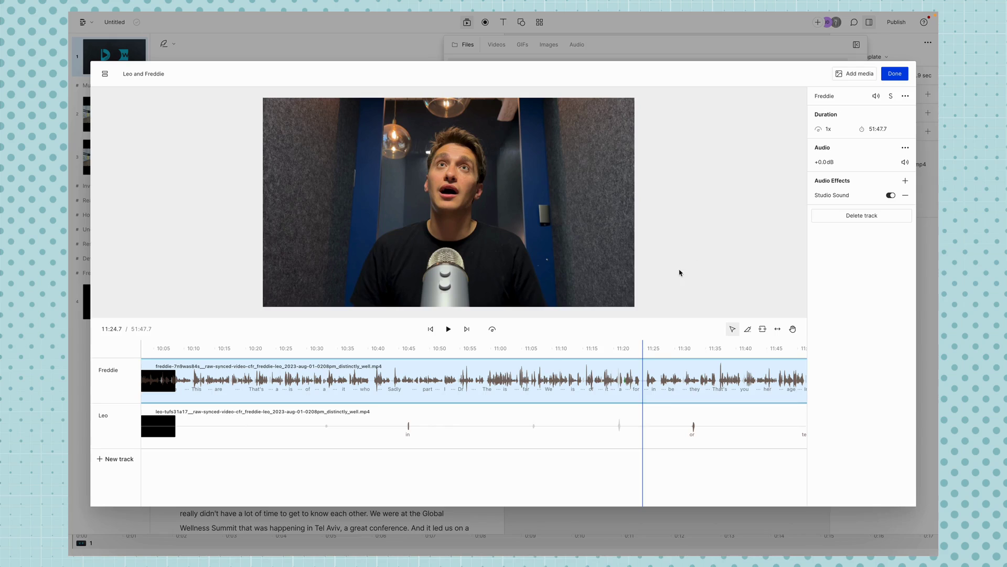
{"action": "left_click", "coordinate": [634, 420]}
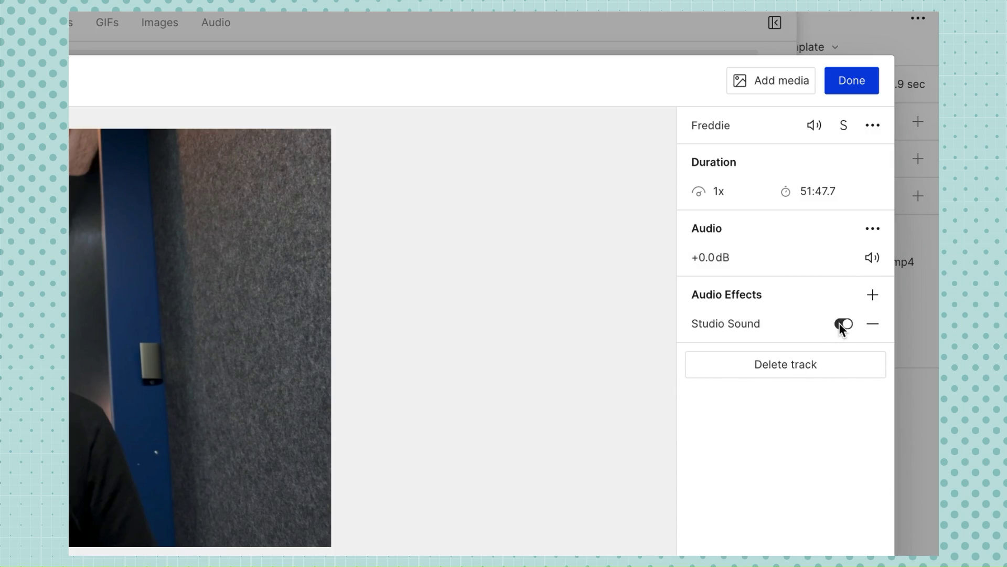
- Lower the Freddie track's Studio Sound intensity from 100 % to about 68 %
{"action": "left_click", "coordinate": [731, 321]}
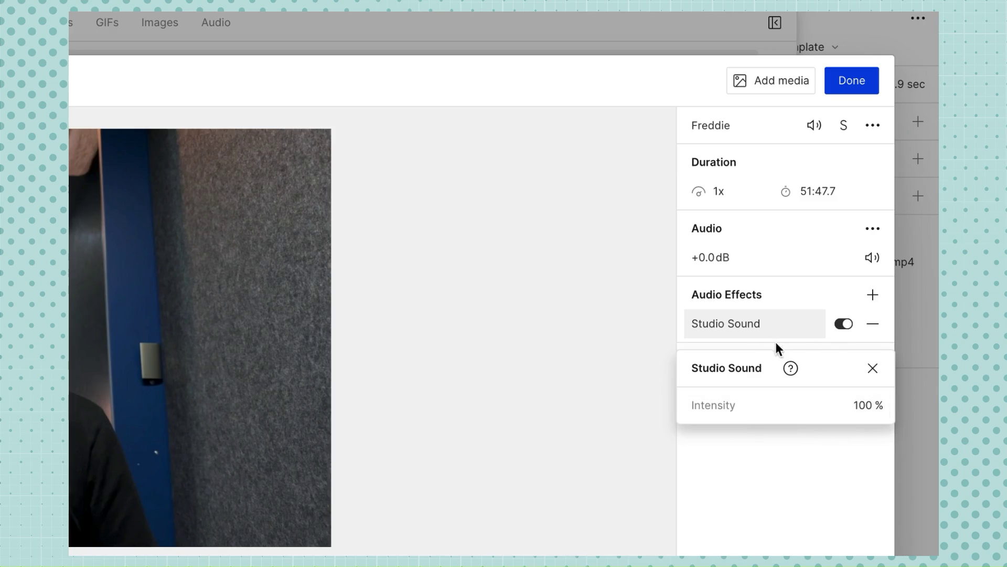
{"action": "left_click_drag", "start_coordinate": [850, 405], "coordinate": [798, 405]}
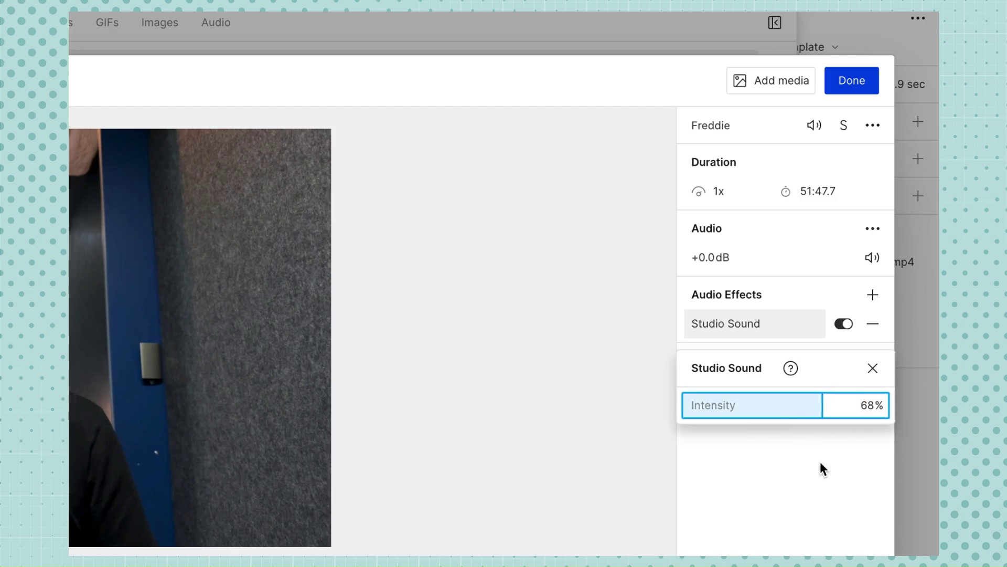
{"action": "left_click", "coordinate": [810, 491]}
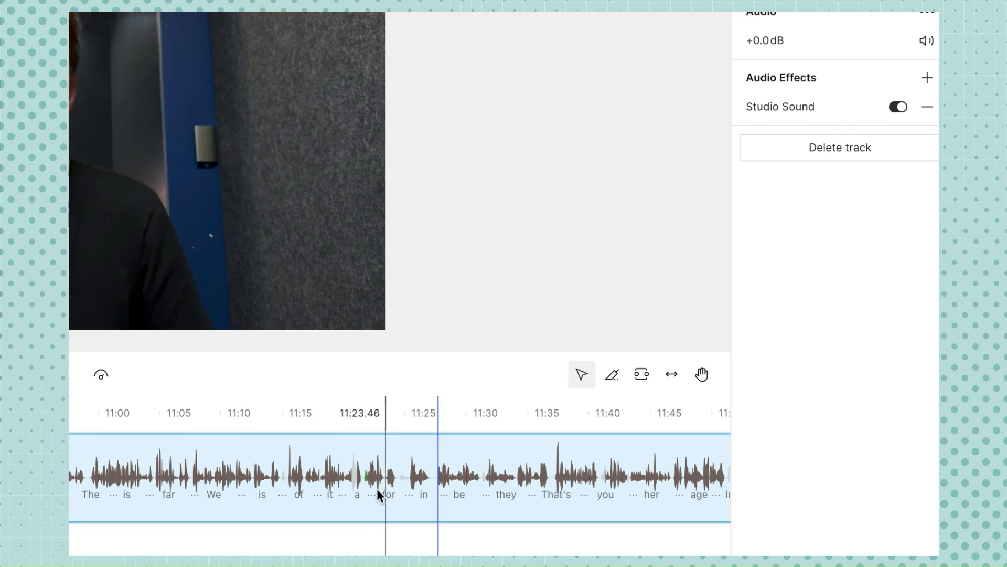
{"action": "left_click", "coordinate": [346, 412]}
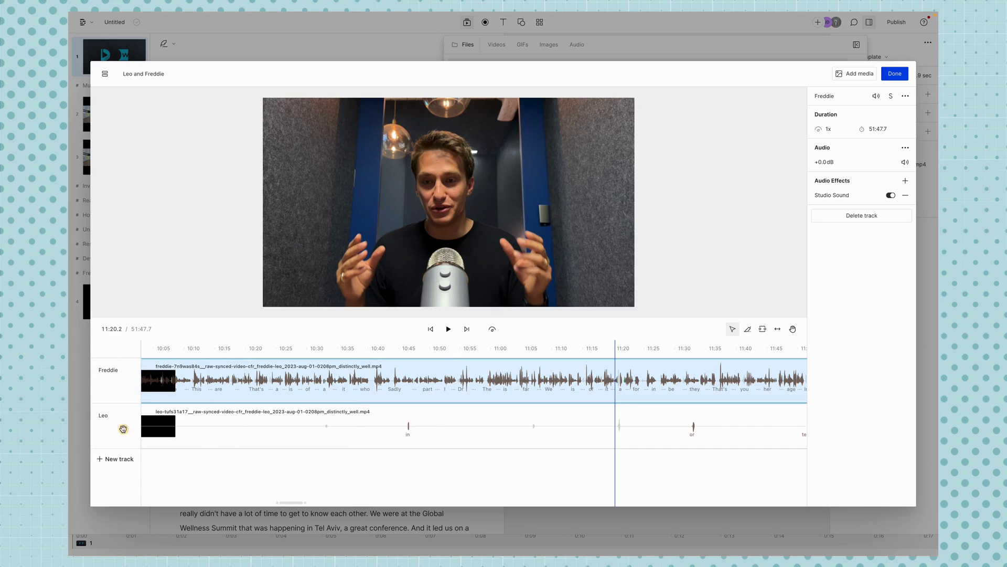
- Stack the Leo track header above the Freddie track header in the timeline
{"action": "left_click_drag", "start_coordinate": [123, 429], "coordinate": [128, 377]}
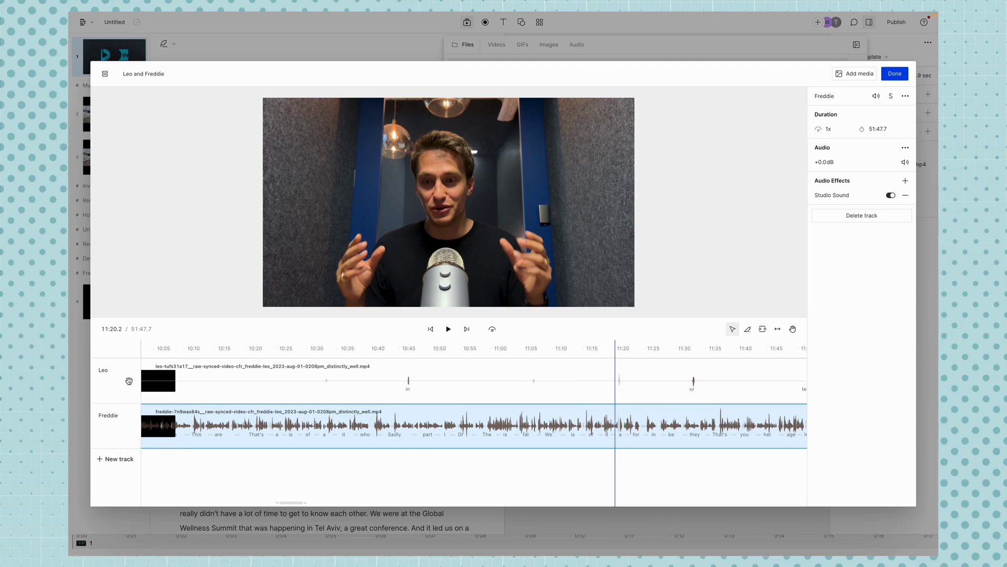
{"action": "left_click_drag", "start_coordinate": [123, 433], "coordinate": [124, 370]}
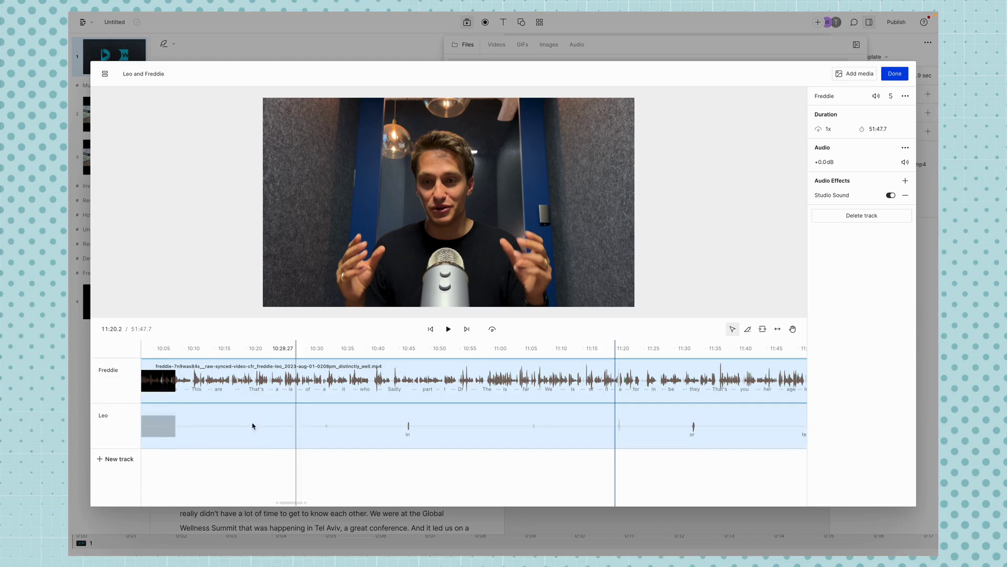
{"action": "mouse_move", "coordinate": [128, 420]}
{"action": "left_mouse_down"}
{"action": "mouse_move", "coordinate": [129, 381]}
{"action": "mouse_move", "coordinate": [129, 422]}
{"action": "left_mouse_up"}
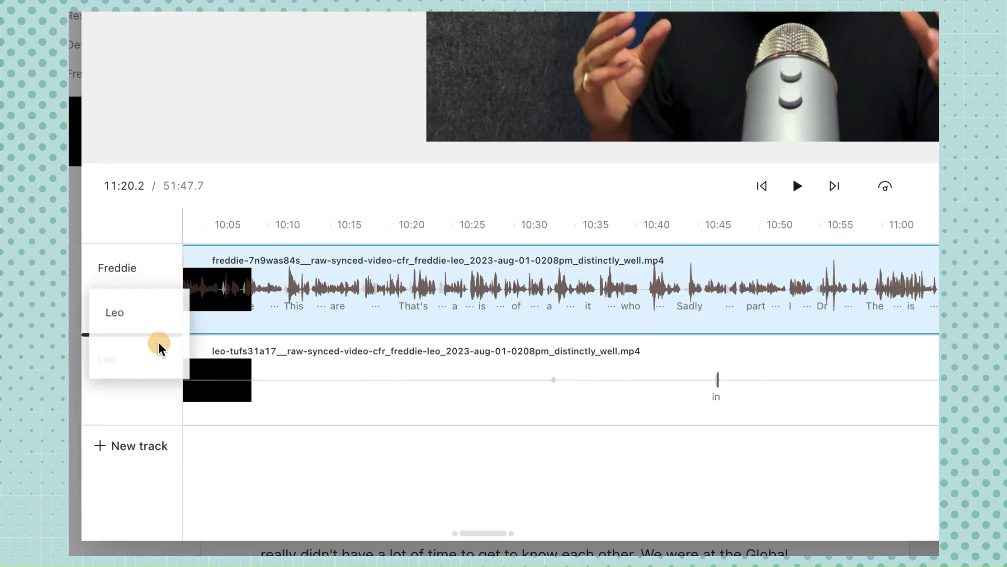
{"action": "left_click_drag", "start_coordinate": [157, 374], "coordinate": [129, 309]}
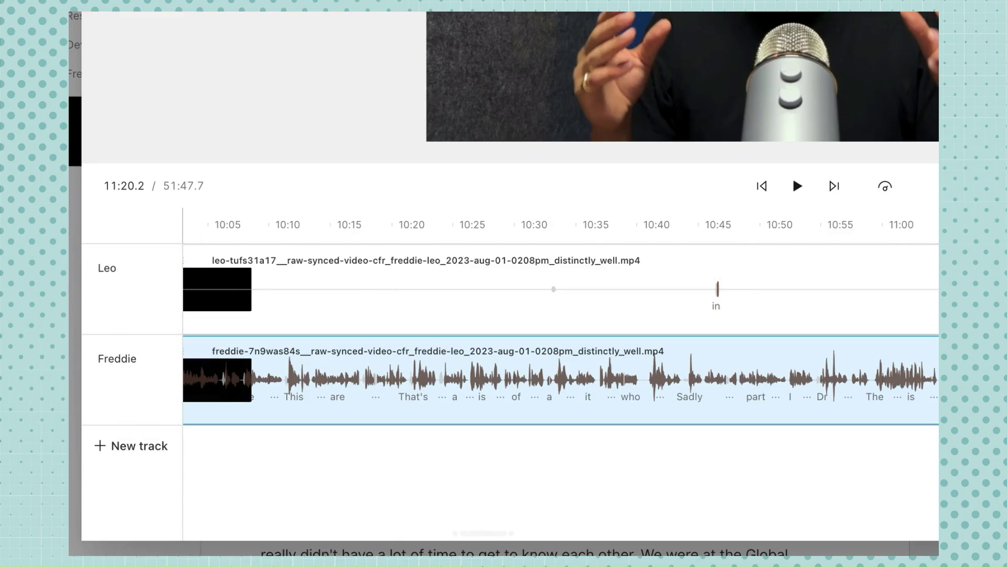
- Move the Freddie track back above Leo and zoom the timeline out
{"action": "left_click_drag", "start_coordinate": [141, 400], "coordinate": [153, 286]}
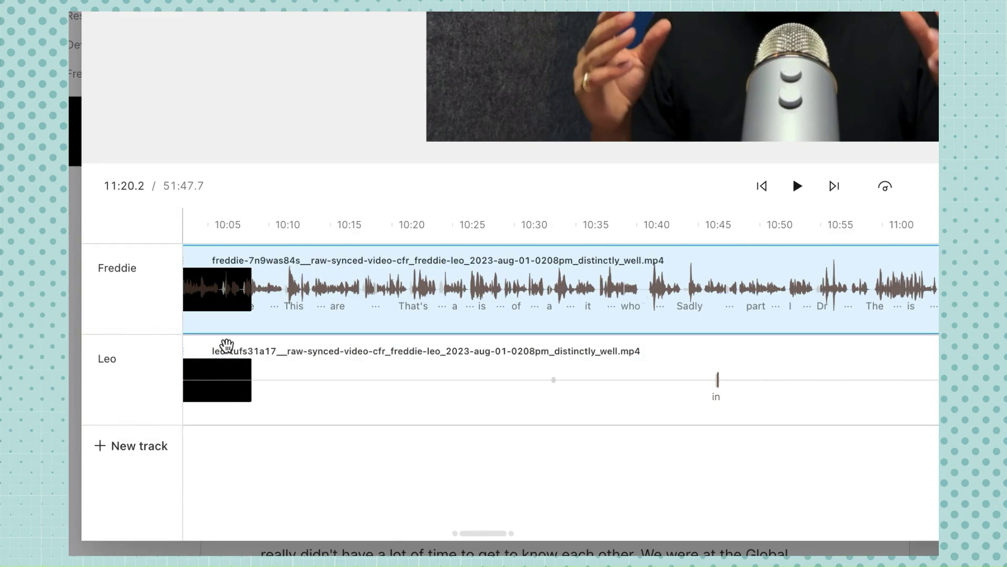
{"action": "left_click", "coordinate": [868, 221]}
{"action": "scroll", "coordinate": [868, 221], "scroll_direction": "down", "scroll_amount": 5}
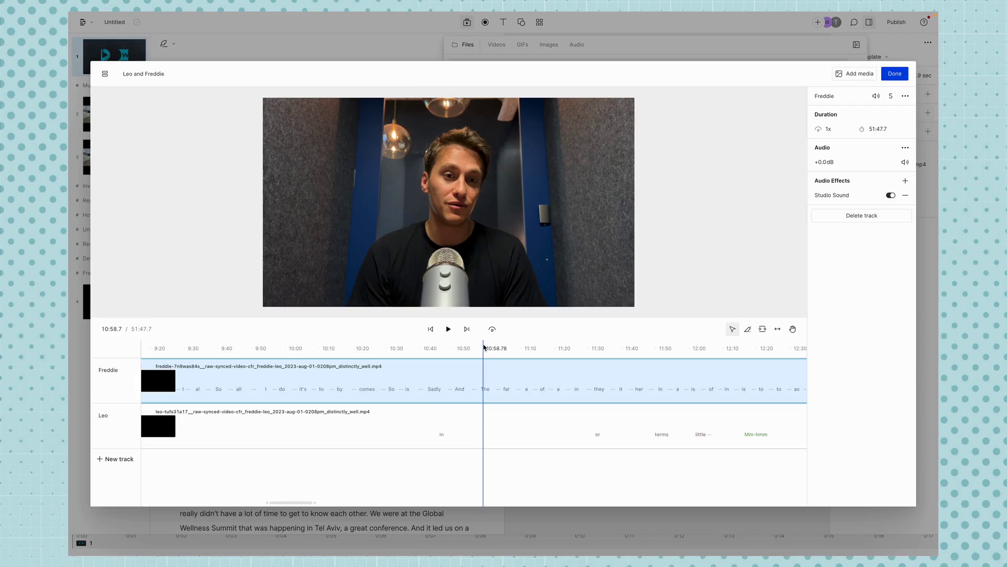
{"action": "scroll", "coordinate": [484, 346], "scroll_direction": "down", "scroll_amount": 10}
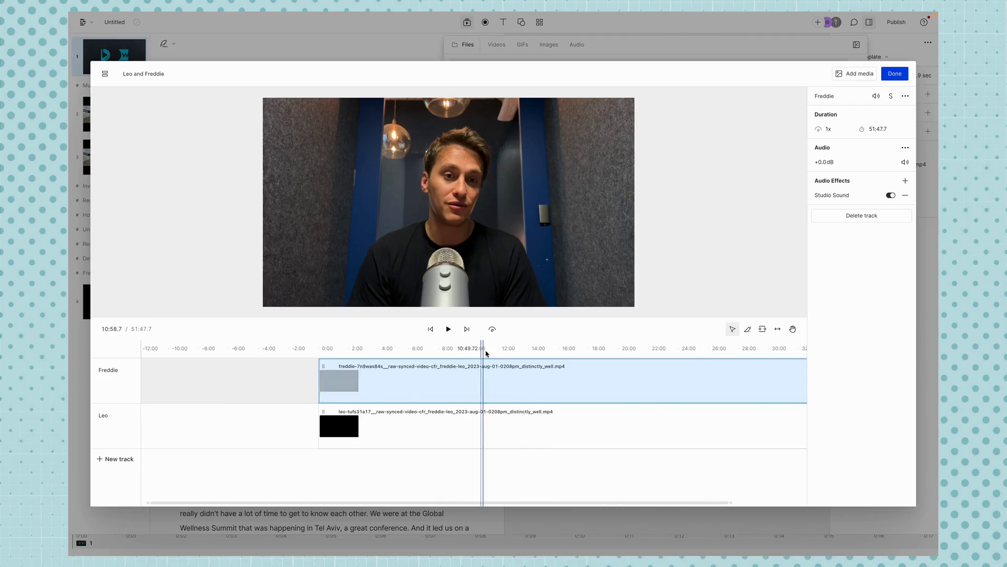
{"action": "scroll", "coordinate": [498, 420], "scroll_direction": "right", "scroll_amount": 2}
- Skim through the full clips to about 33:39, play from 43:54, then return to 40:11
{"action": "left_click_drag", "start_coordinate": [513, 349], "coordinate": [826, 349]}
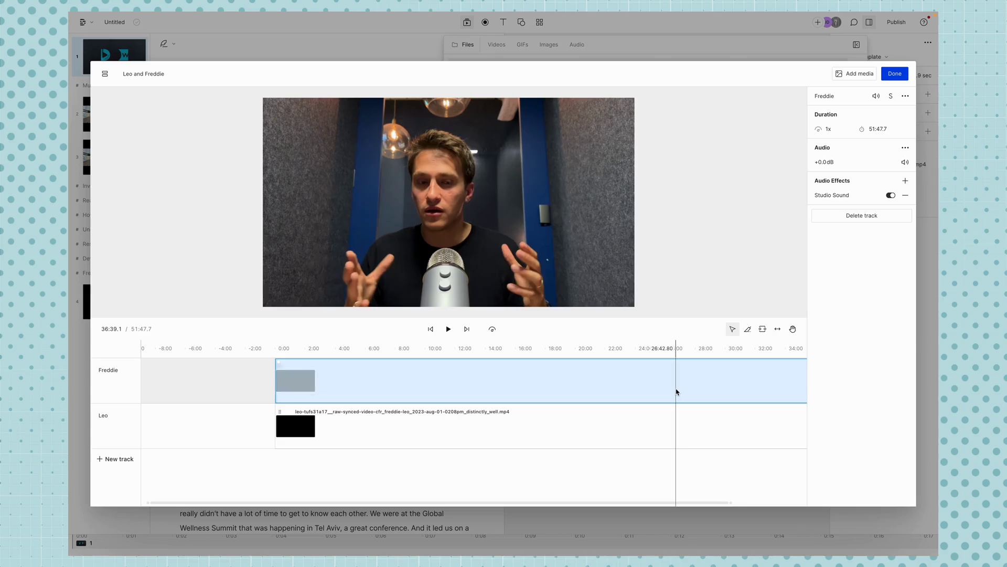
{"action": "scroll", "coordinate": [672, 394], "scroll_direction": "right", "scroll_amount": 5}
{"action": "left_click", "coordinate": [559, 349]}
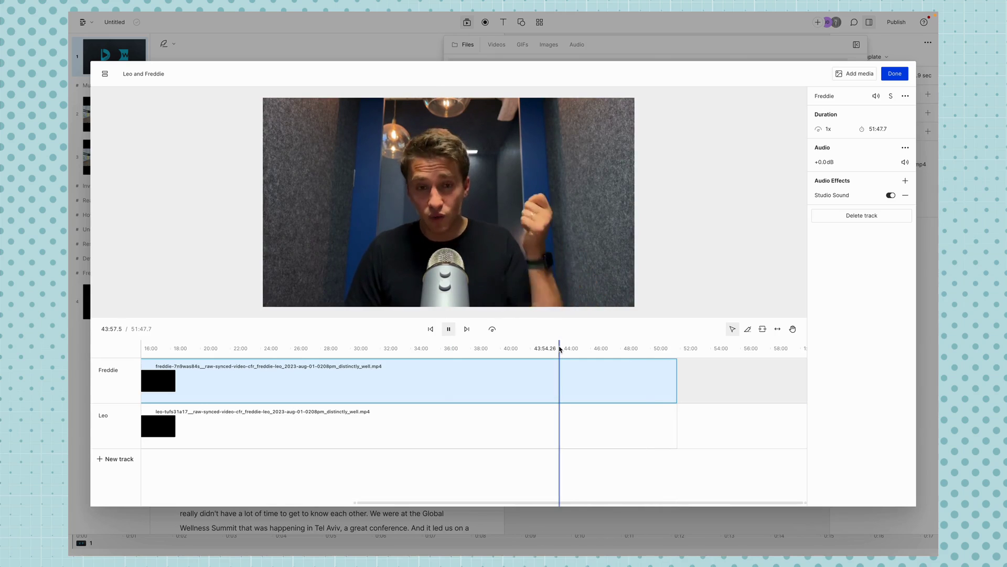
{"action": "key", "text": "space"}
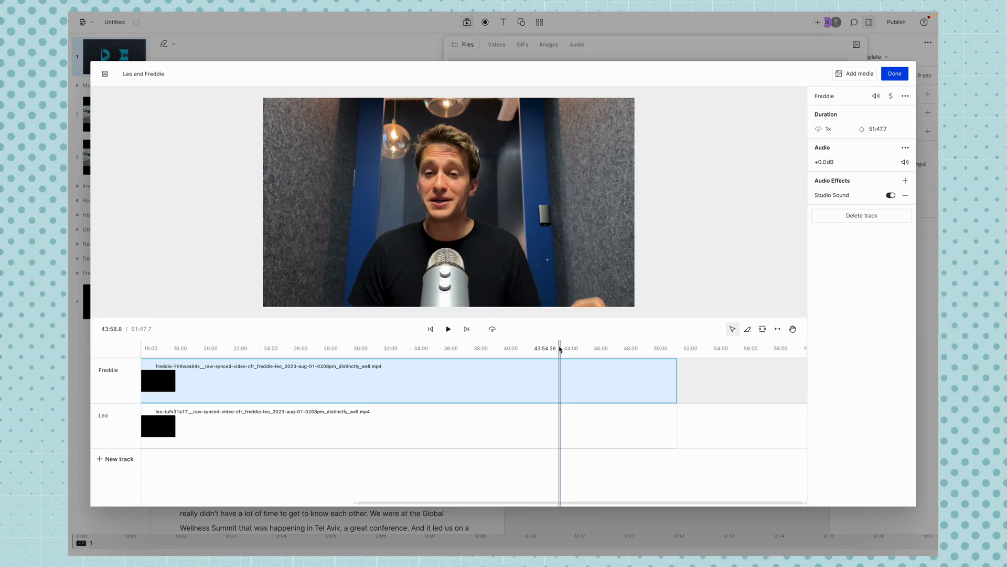
{"action": "left_click", "coordinate": [504, 351]}
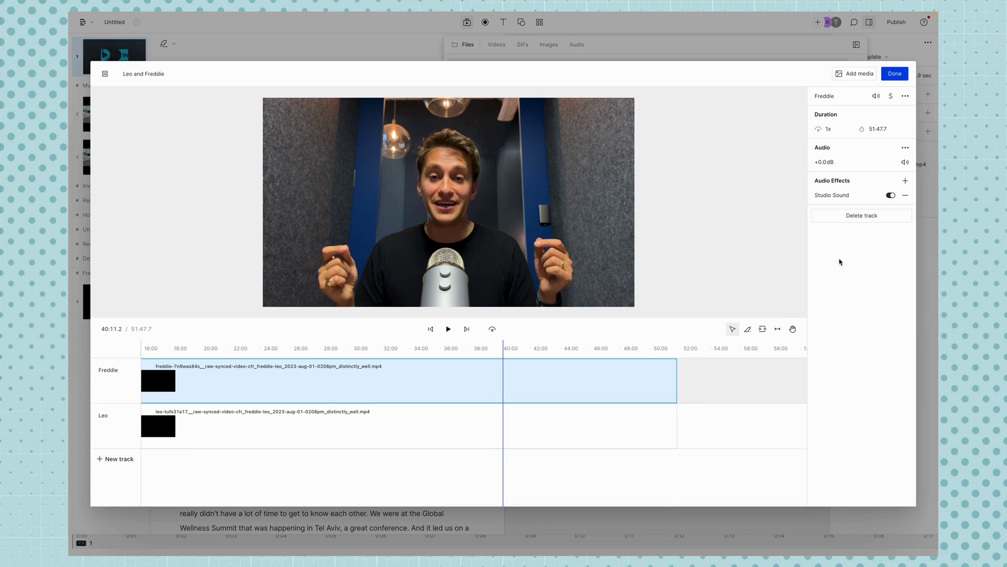
- Make a new composition from the Leo and Freddie sequence in the Sequences folder
{"action": "left_click", "coordinate": [895, 74]}
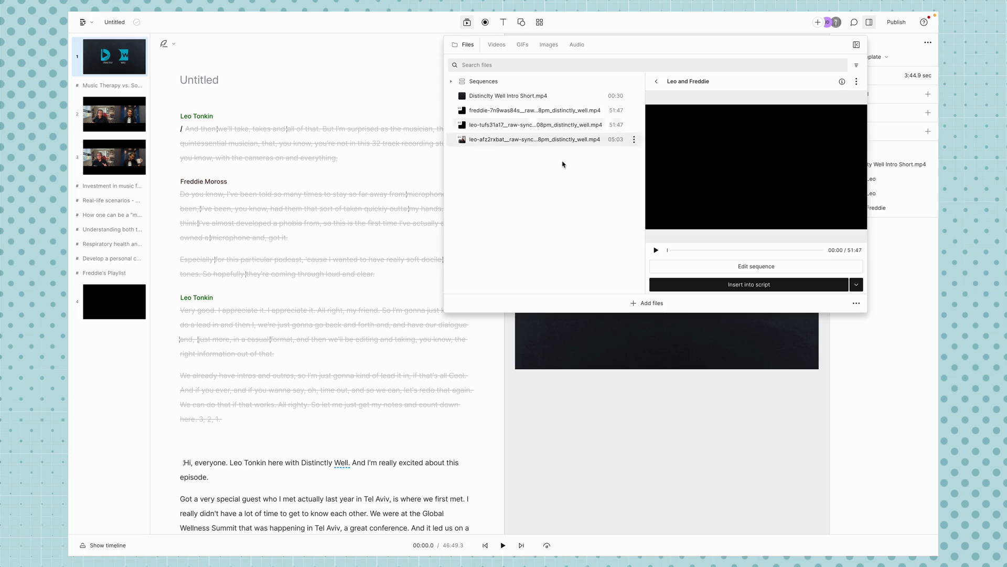
{"action": "left_click_drag", "start_coordinate": [473, 85], "coordinate": [432, 104]}
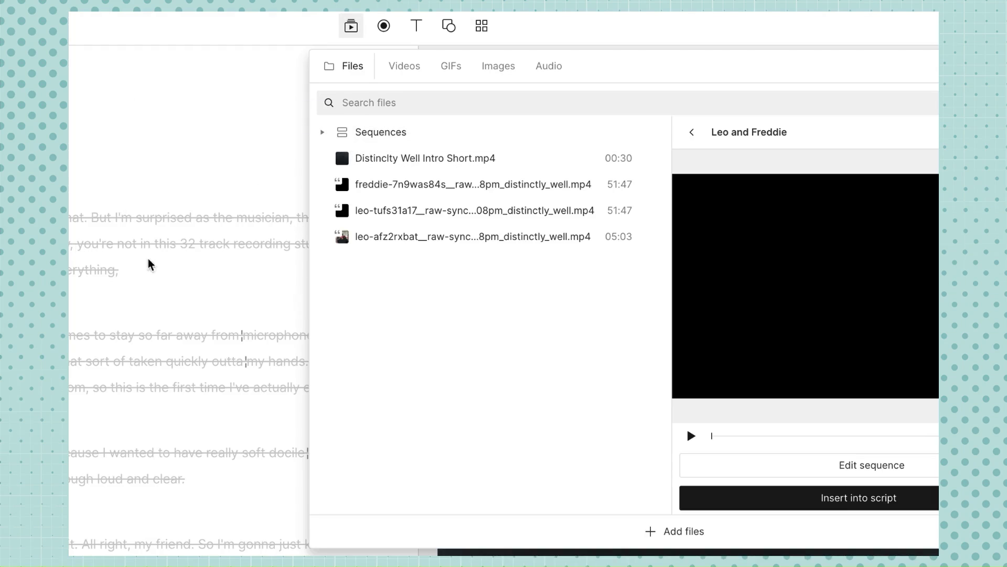
{"action": "left_click", "coordinate": [322, 131]}
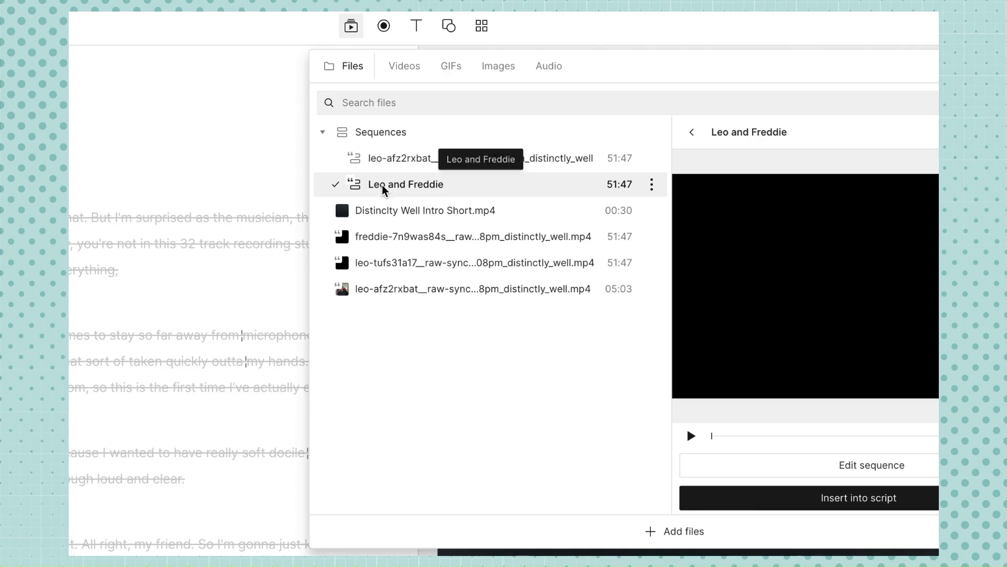
{"action": "right_click", "coordinate": [497, 190]}
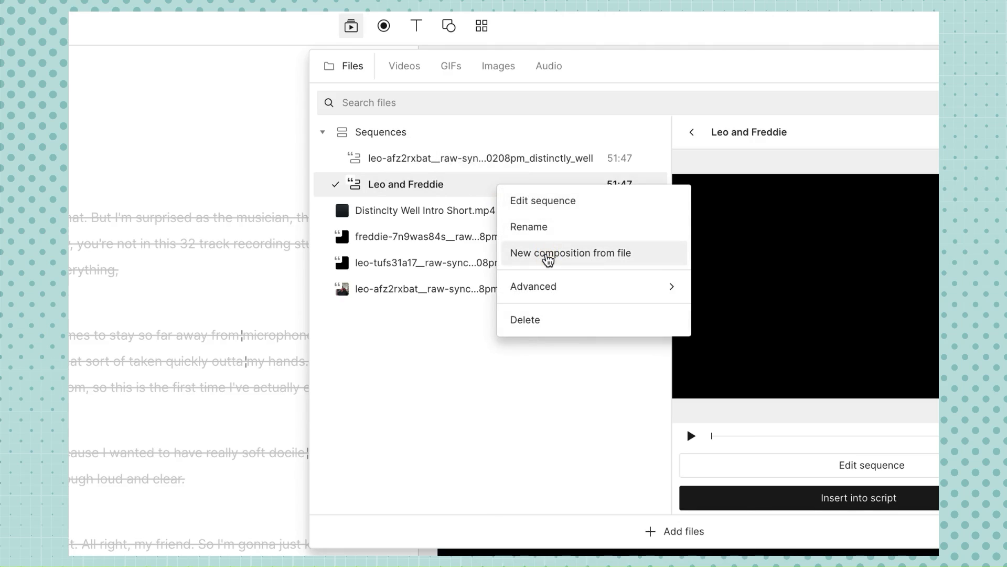
{"action": "left_click", "coordinate": [547, 259]}
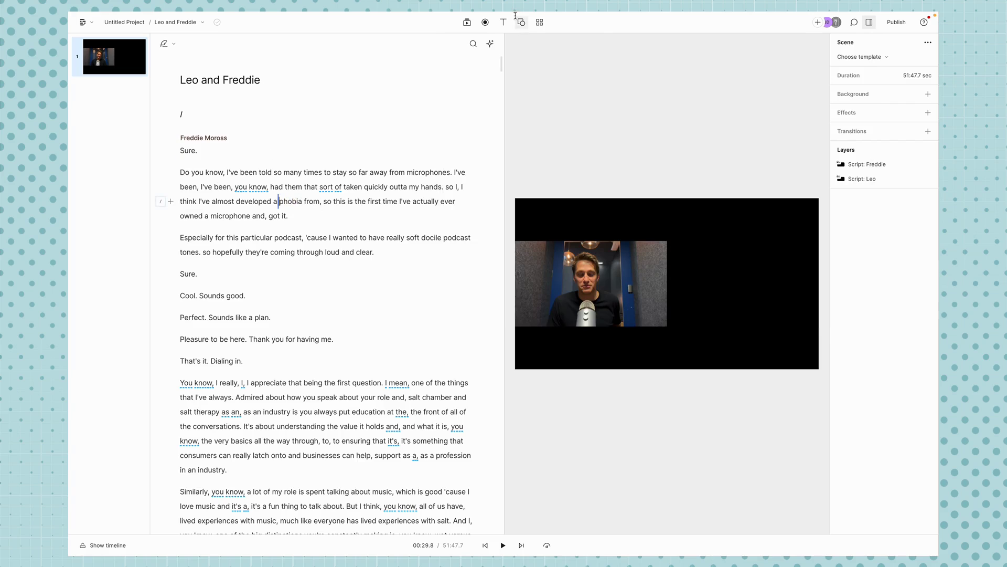
- Preview the Leo camera video file at 11:56 in the media files list
{"action": "left_click", "coordinate": [467, 23]}
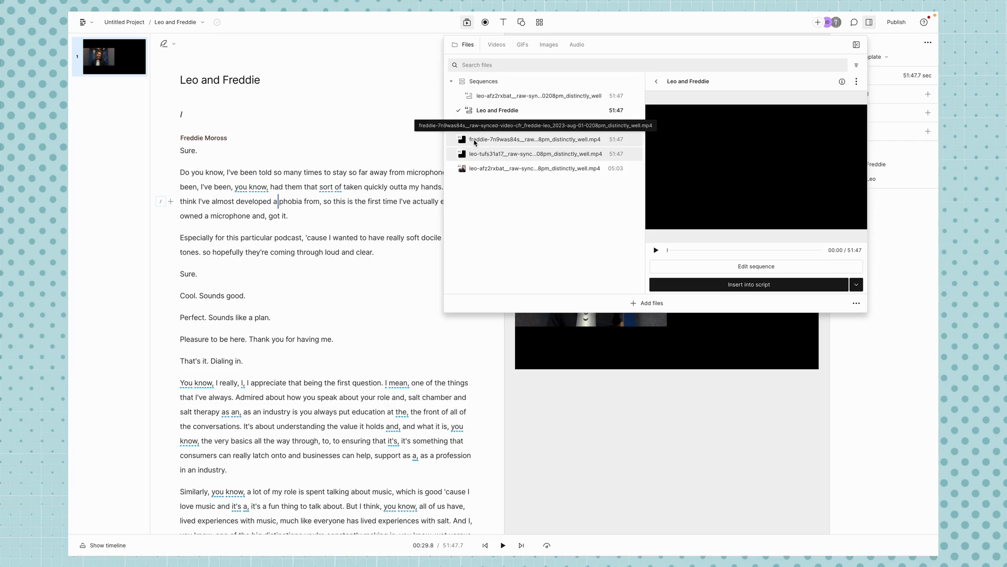
{"action": "left_click", "coordinate": [543, 154]}
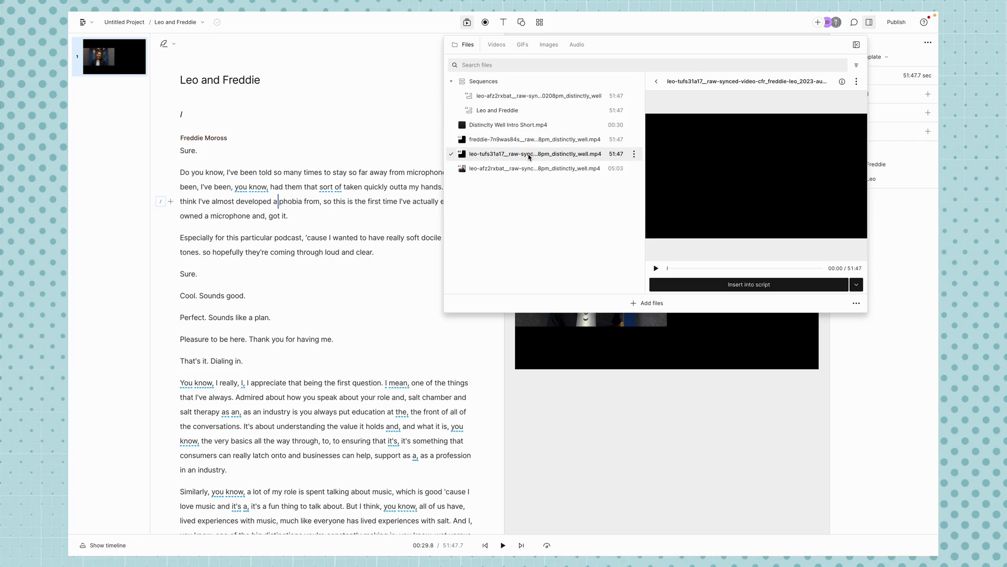
{"action": "left_click", "coordinate": [703, 268]}
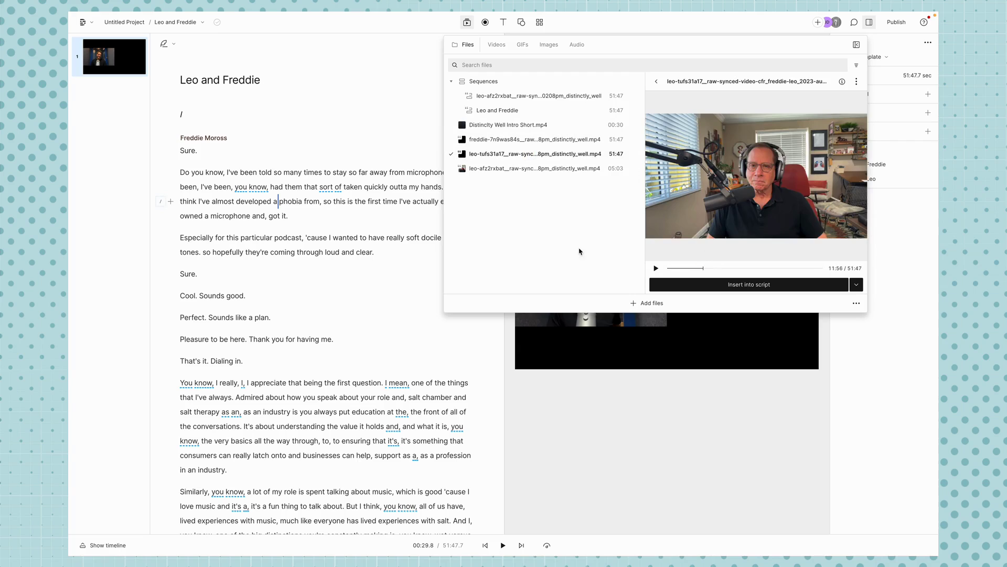
{"action": "left_click", "coordinate": [298, 111]}
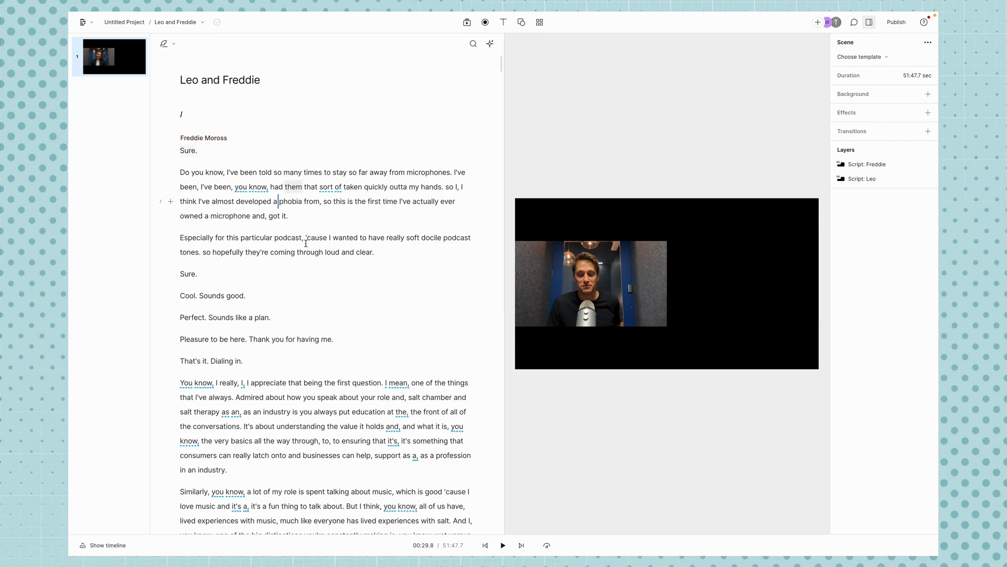
- Jump playback to about 08:11, at 'a lot of research' in the host's paragraph
{"action": "scroll", "coordinate": [309, 232], "scroll_direction": "down", "scroll_amount": 5}
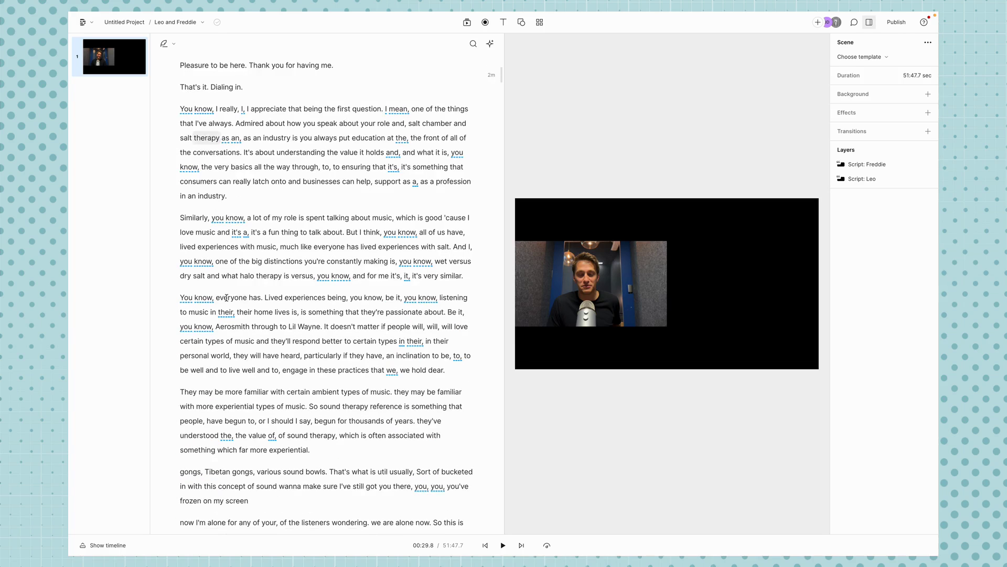
{"action": "scroll", "coordinate": [252, 253], "scroll_direction": "down", "scroll_amount": 10}
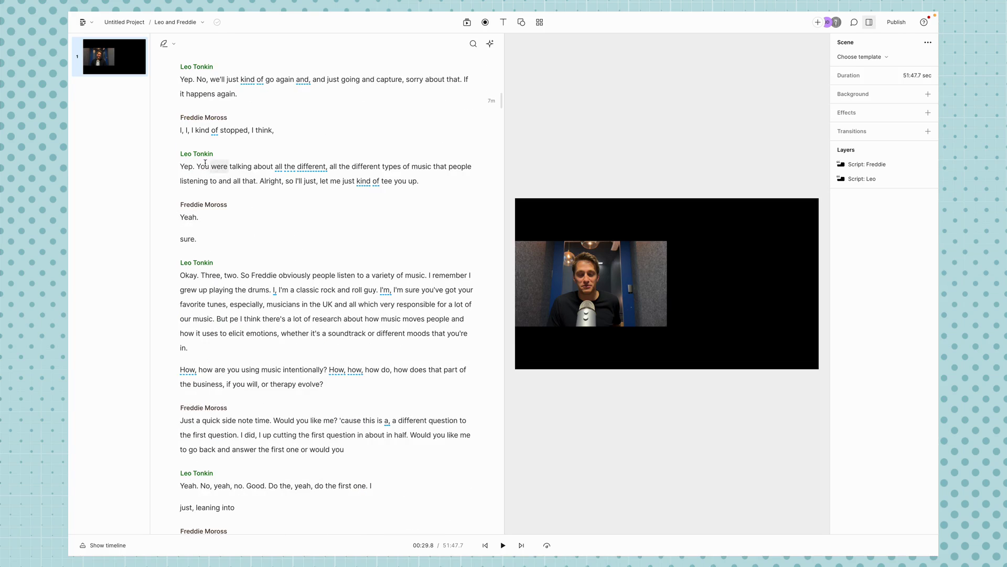
{"action": "scroll", "coordinate": [195, 216], "scroll_direction": "down", "scroll_amount": 4}
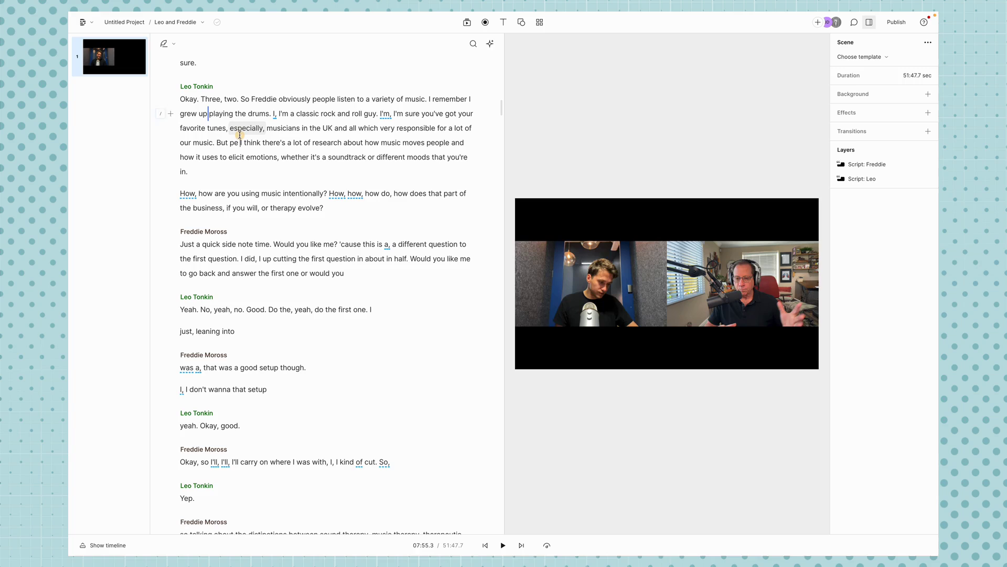
{"action": "left_click", "coordinate": [240, 136]}
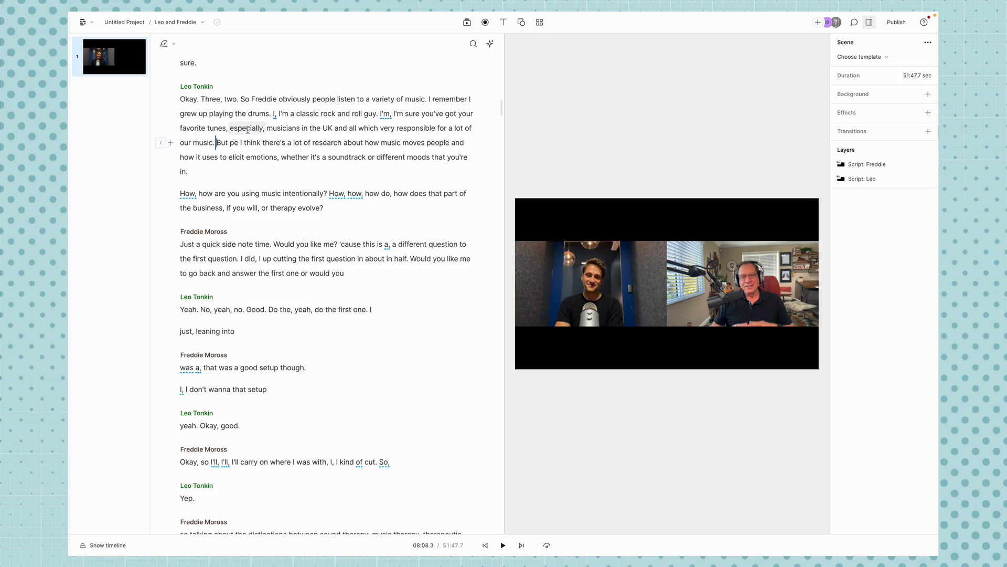
{"action": "scroll", "coordinate": [250, 141], "scroll_direction": "down", "scroll_amount": 2}
{"action": "left_click", "coordinate": [257, 208]}
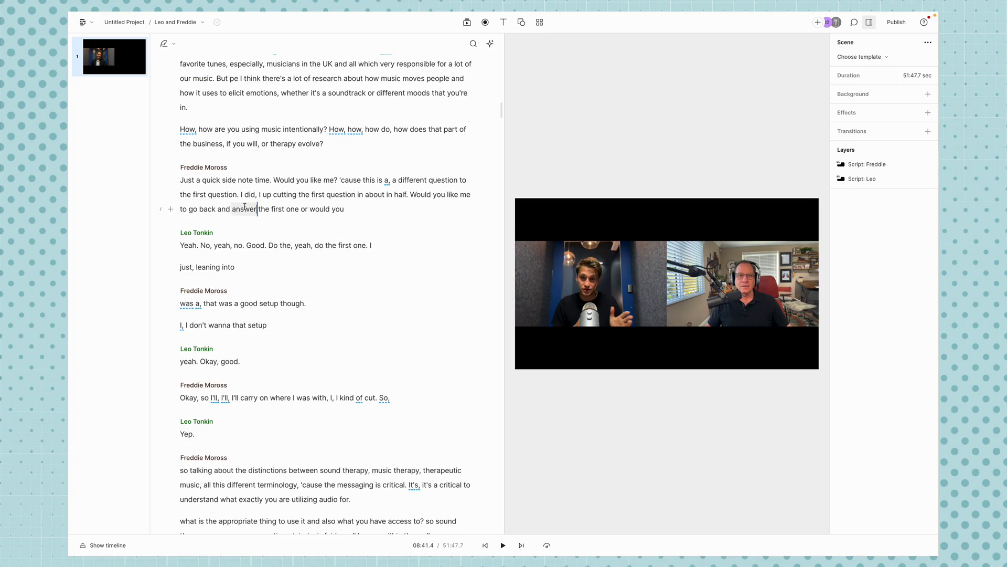
{"action": "scroll", "coordinate": [312, 192], "scroll_direction": "up", "scroll_amount": 2}
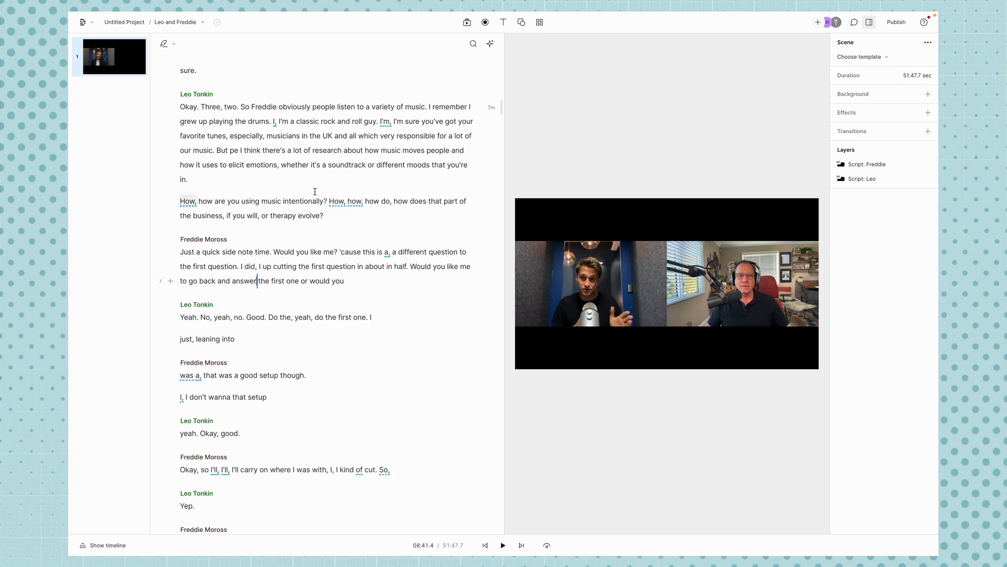
{"action": "left_click", "coordinate": [292, 151]}
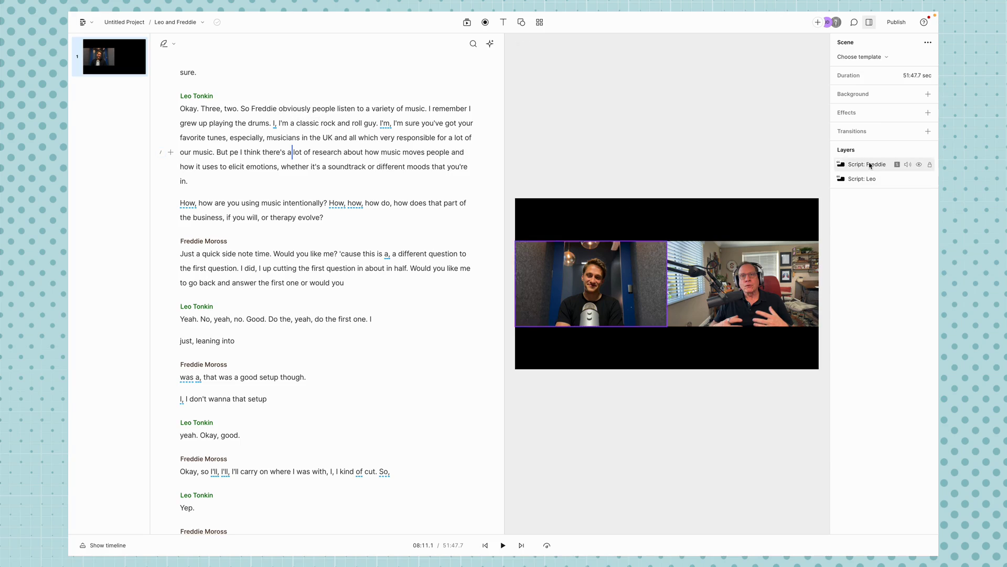
{"action": "left_click", "coordinate": [601, 262]}
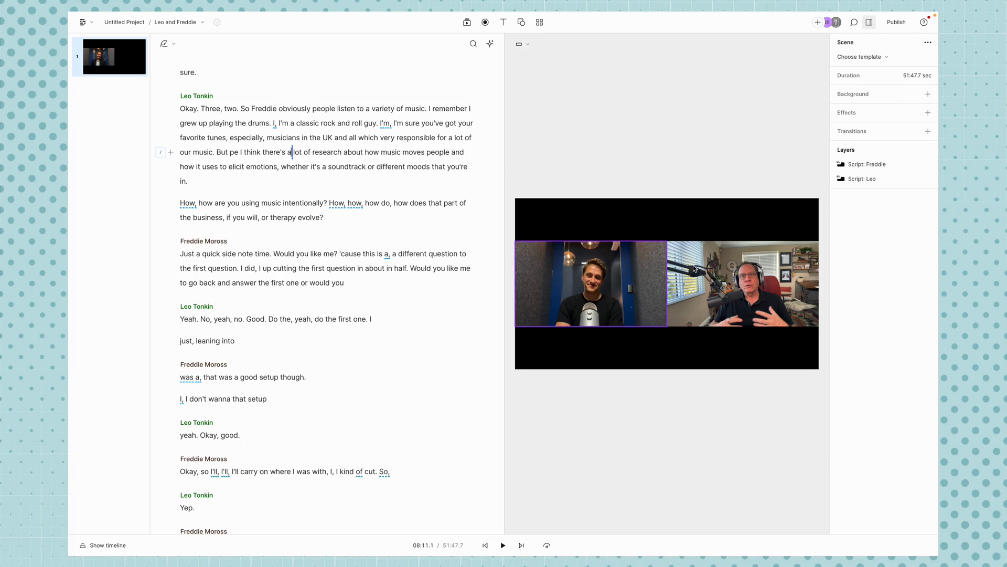
{"action": "left_click", "coordinate": [707, 269]}
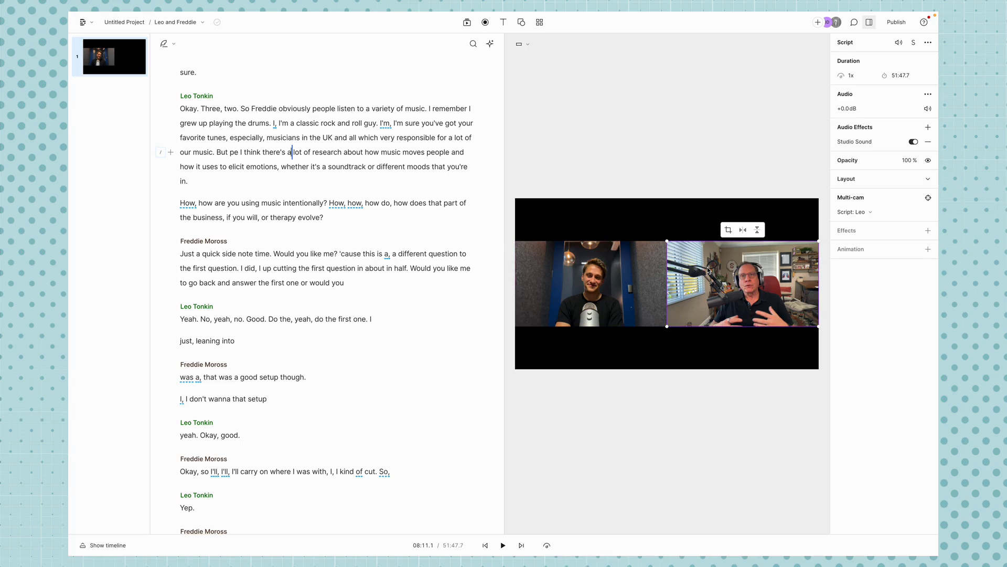
{"action": "left_click", "coordinate": [687, 167]}
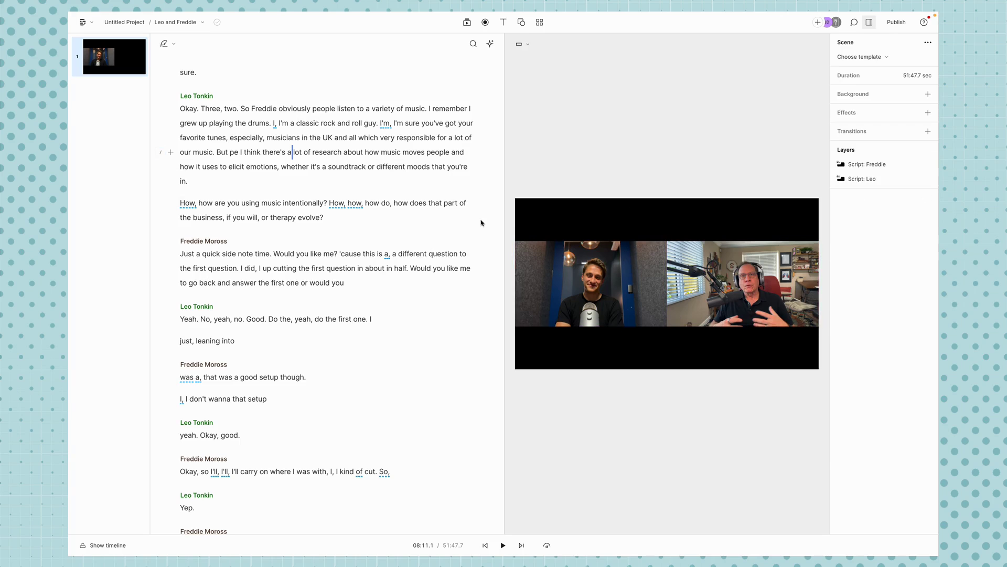
{"action": "scroll", "coordinate": [464, 217], "scroll_direction": "down", "scroll_amount": 1}
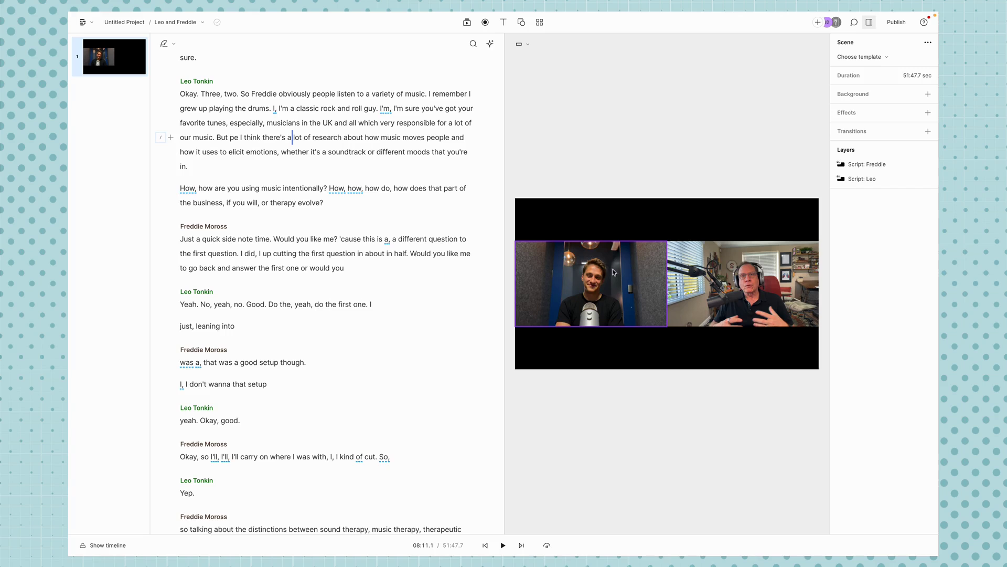
{"action": "left_click", "coordinate": [265, 190]}
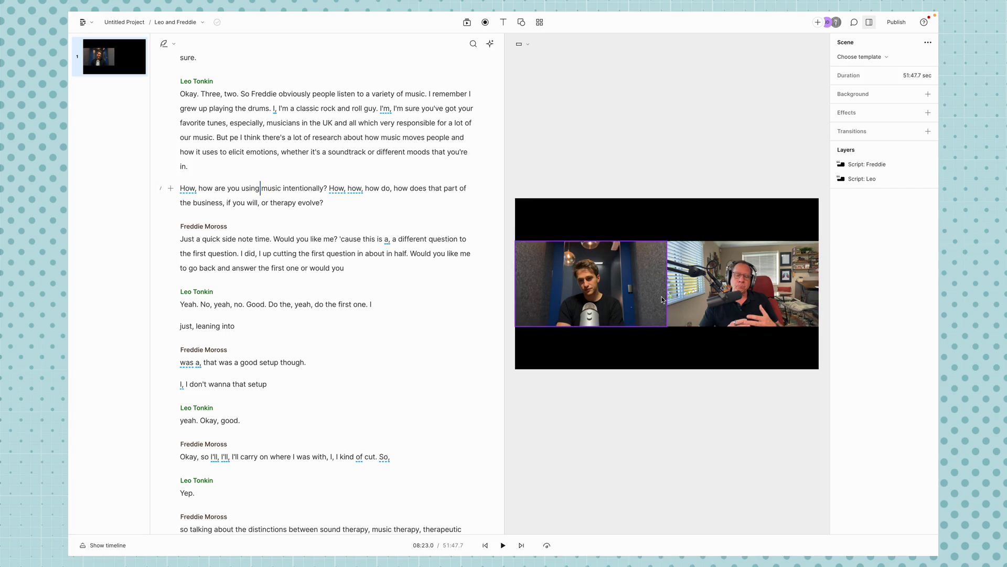
{"action": "left_click", "coordinate": [620, 302]}
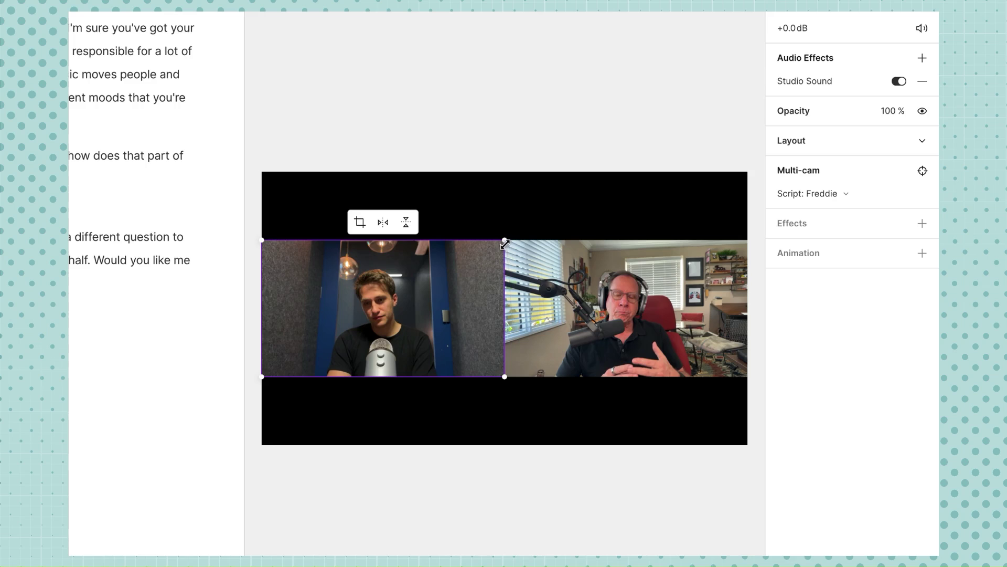
{"action": "left_click_drag", "start_coordinate": [505, 241], "coordinate": [567, 219]}
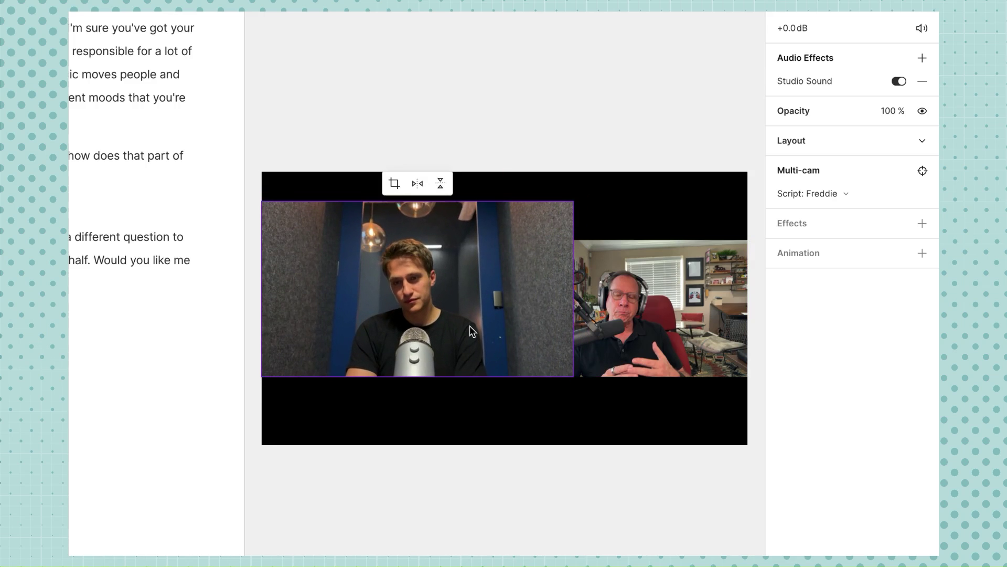
{"action": "key", "text": "ctrl+z"}
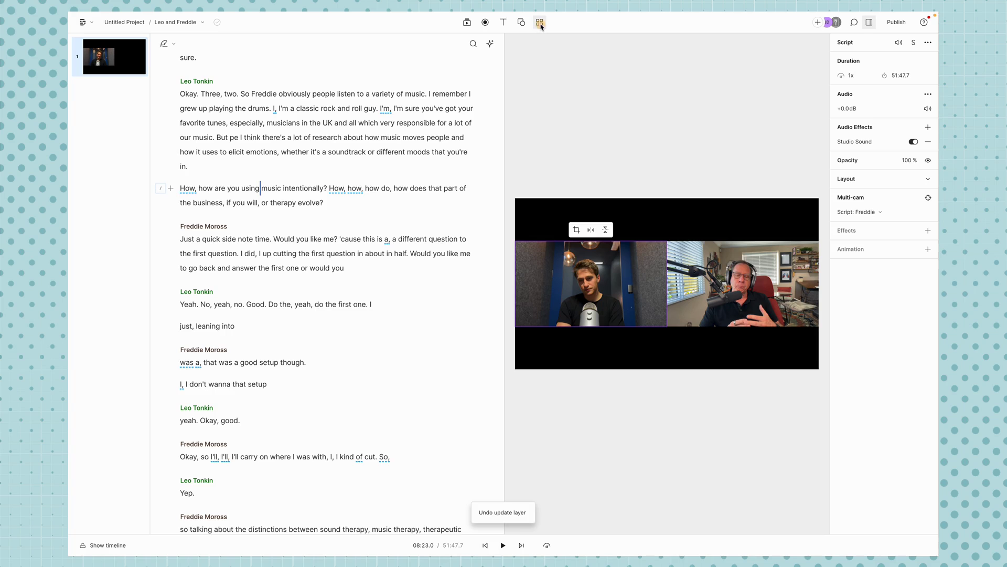
- Apply the Multi-Cam 'Fullscreen Two Camera Scene' template from the gallery
{"action": "left_click", "coordinate": [539, 23]}
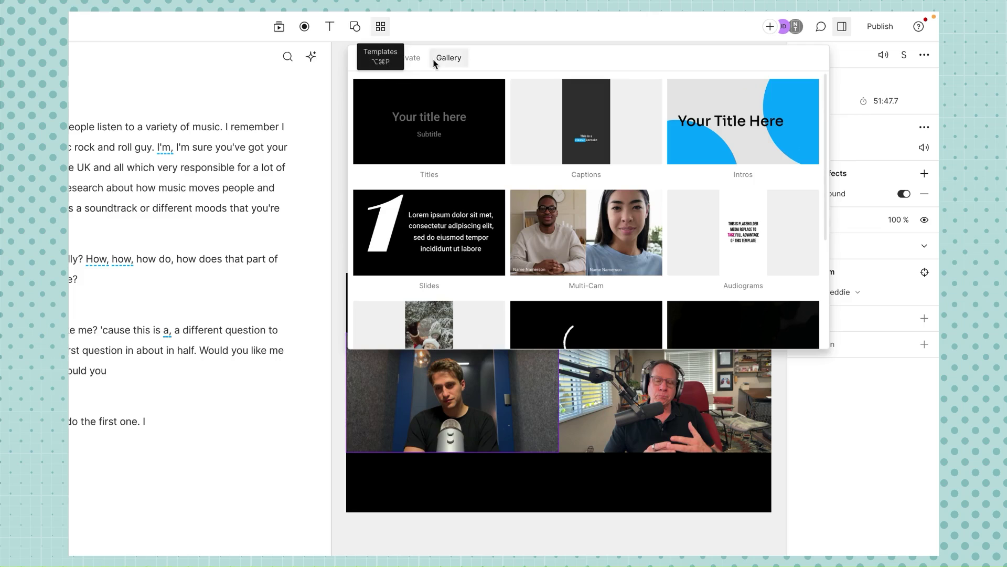
{"action": "scroll", "coordinate": [512, 178], "scroll_direction": "down", "scroll_amount": 3}
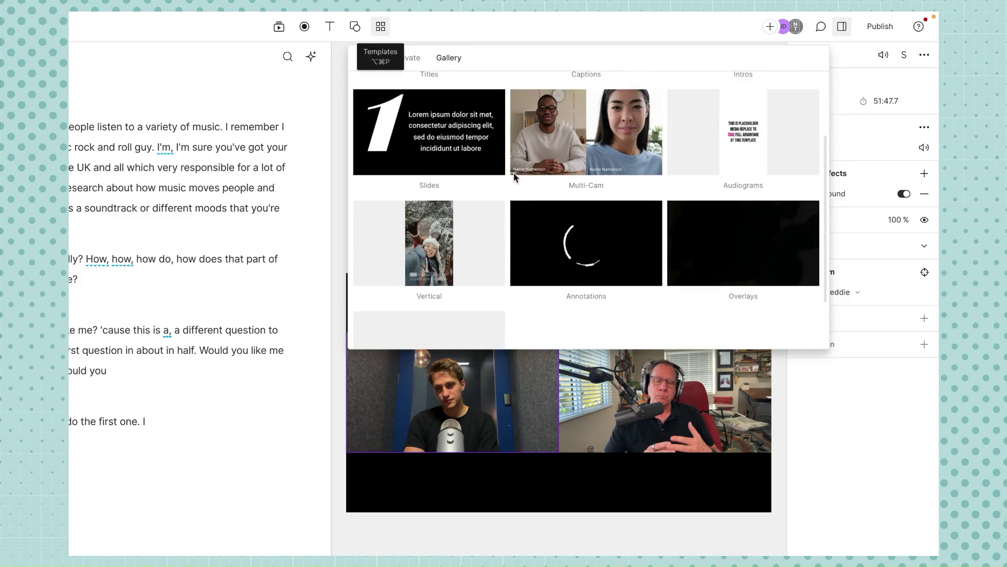
{"action": "scroll", "coordinate": [593, 236], "scroll_direction": "up", "scroll_amount": 3}
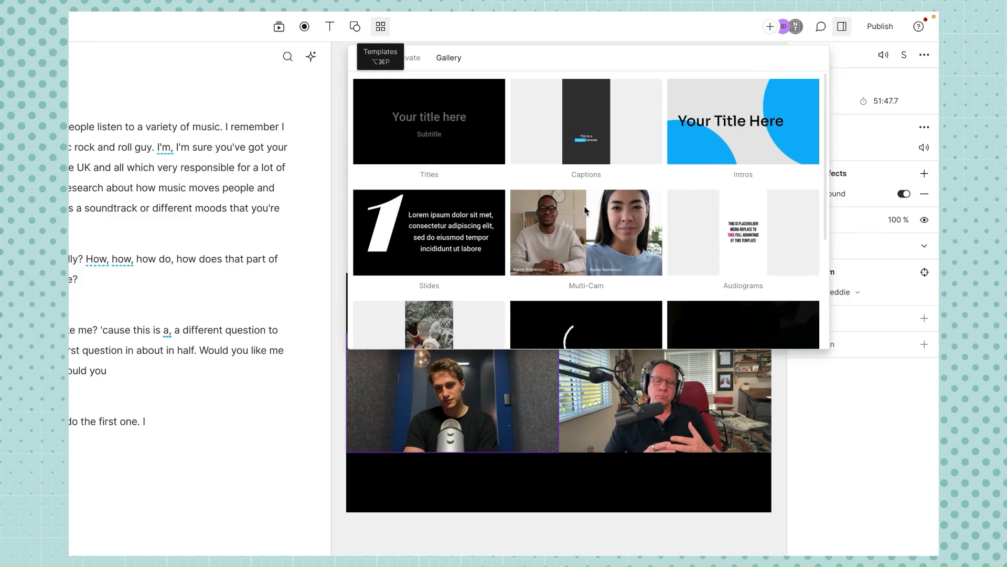
{"action": "scroll", "coordinate": [504, 253], "scroll_direction": "down", "scroll_amount": 3}
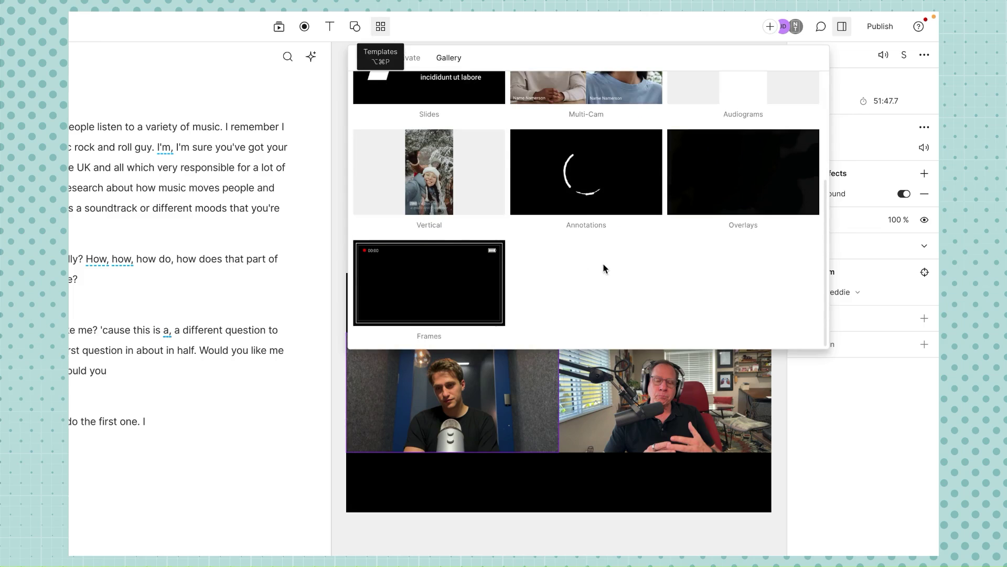
{"action": "scroll", "coordinate": [603, 268], "scroll_direction": "up", "scroll_amount": 3}
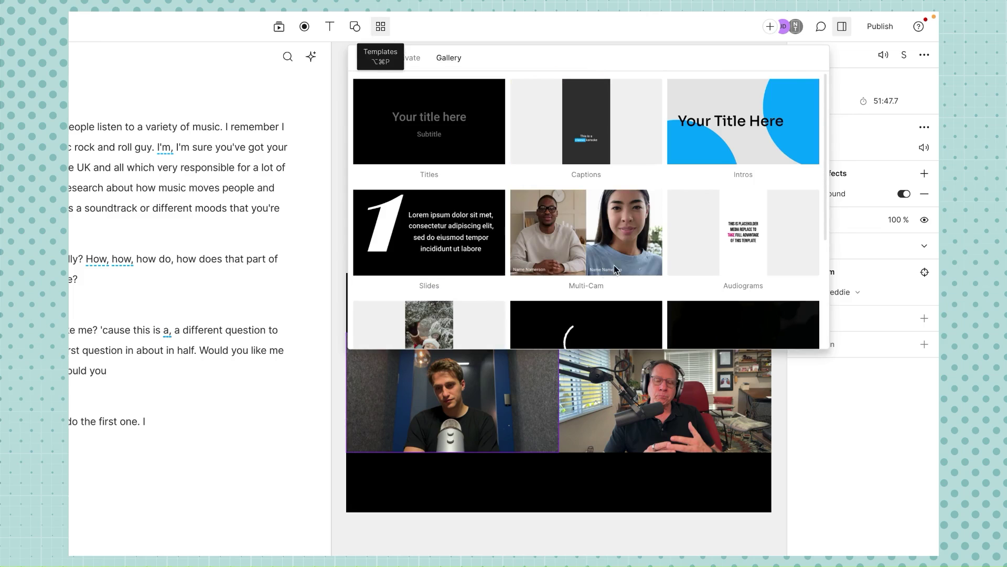
{"action": "left_click", "coordinate": [580, 214]}
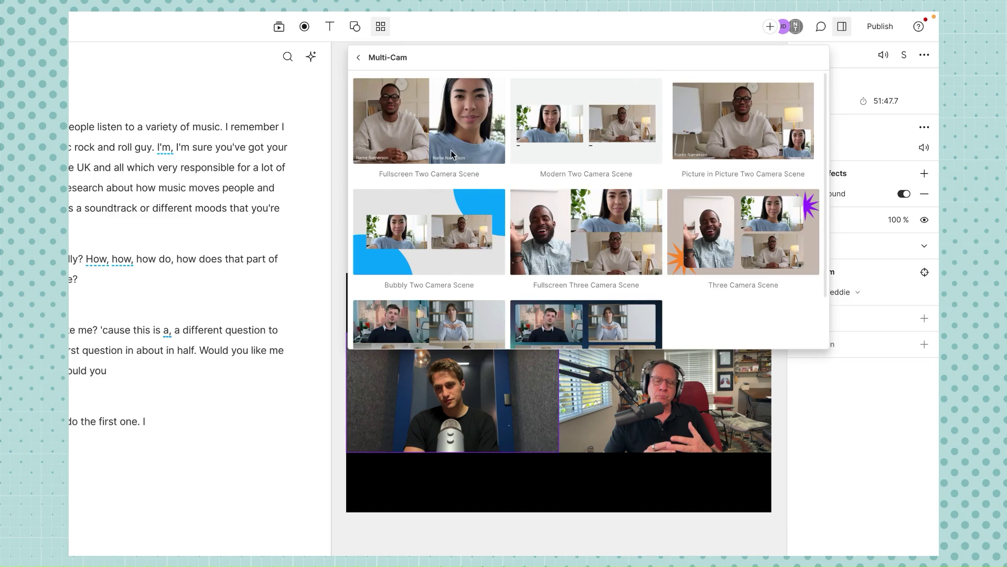
{"action": "left_click", "coordinate": [431, 153]}
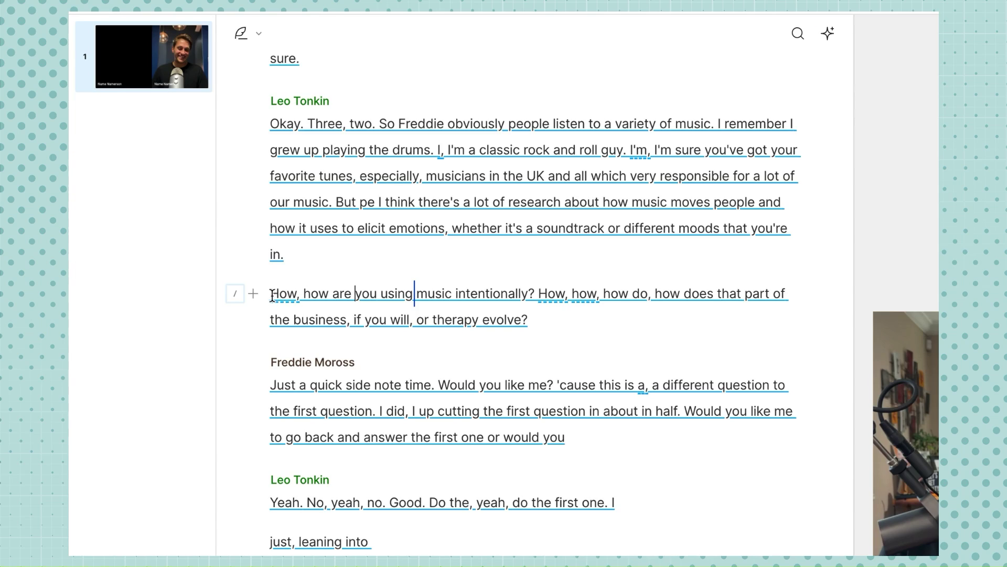
- Split the transcript into new scenes before the word 'How' and before the guest's reply
{"action": "left_click", "coordinate": [268, 294]}
{"action": "left_click", "coordinate": [271, 295]}
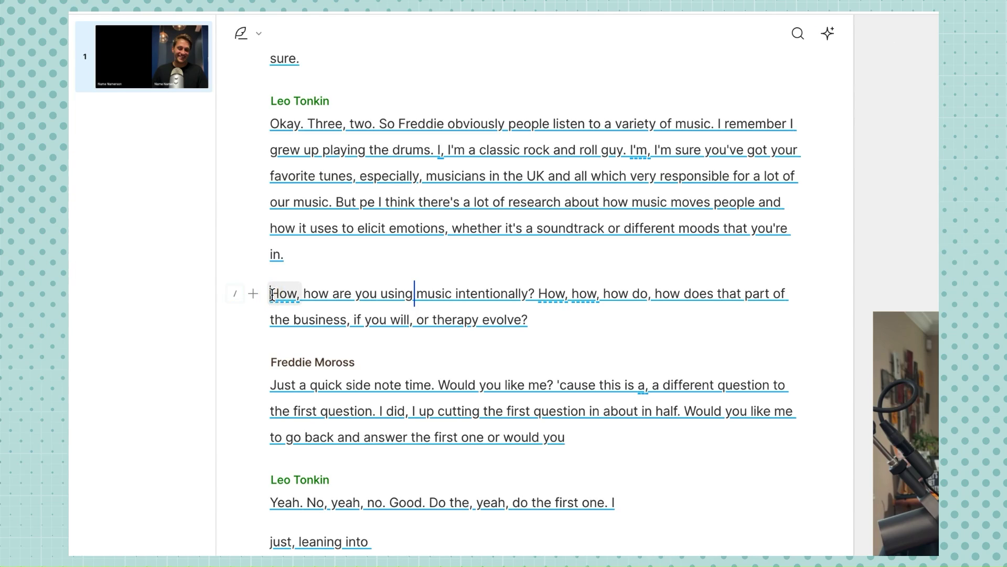
{"action": "type", "text": "/"}
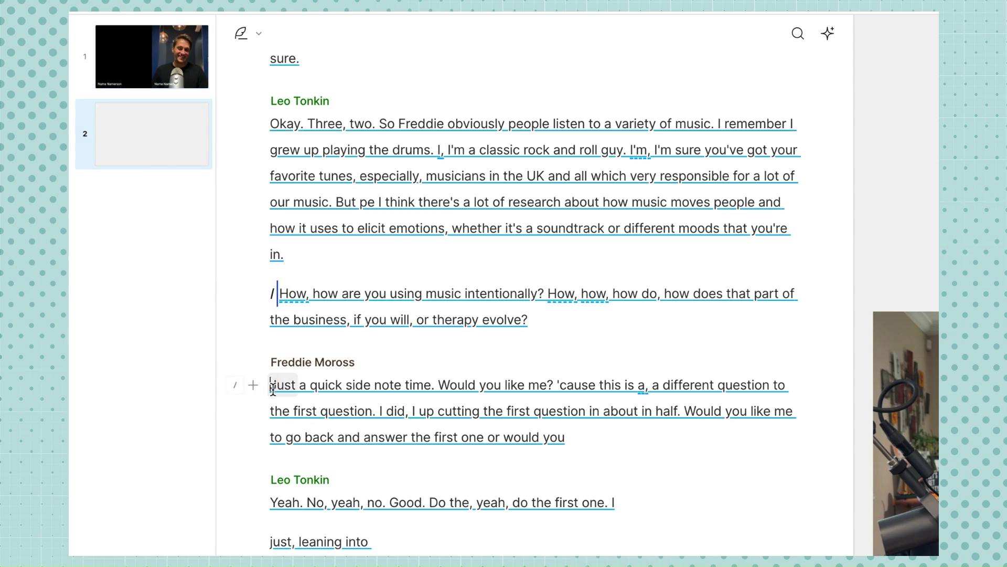
{"action": "left_click", "coordinate": [270, 384]}
{"action": "type", "text": "/"}
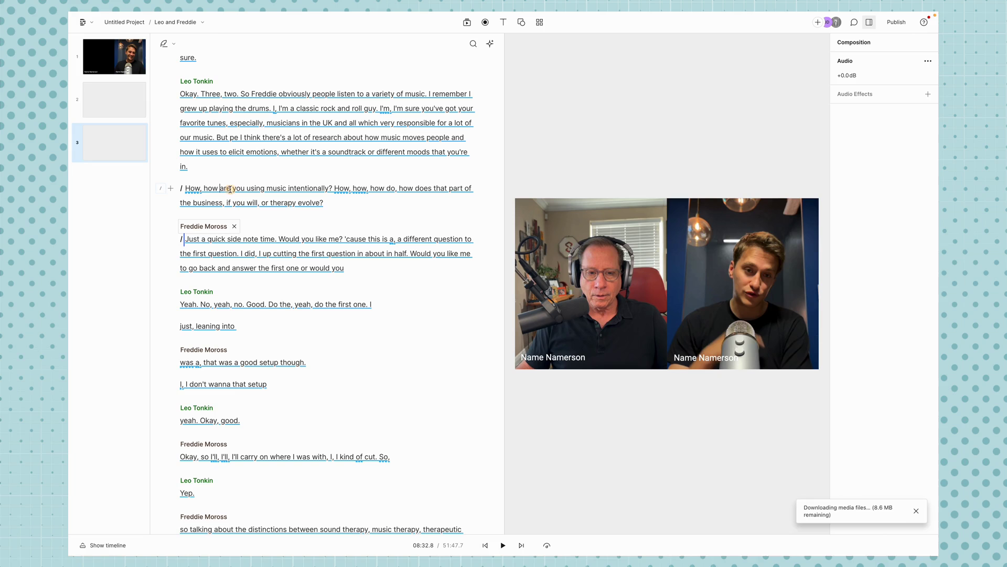
- Apply the Picture in Picture Two Camera Scene layout, then step through scenes two and three
{"action": "left_click", "coordinate": [540, 23]}
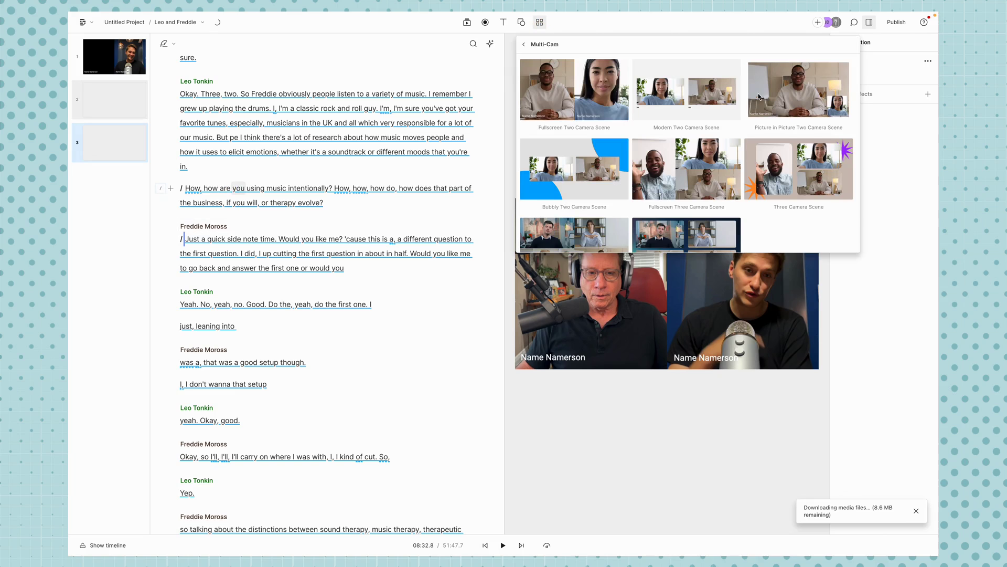
{"action": "left_click", "coordinate": [785, 93]}
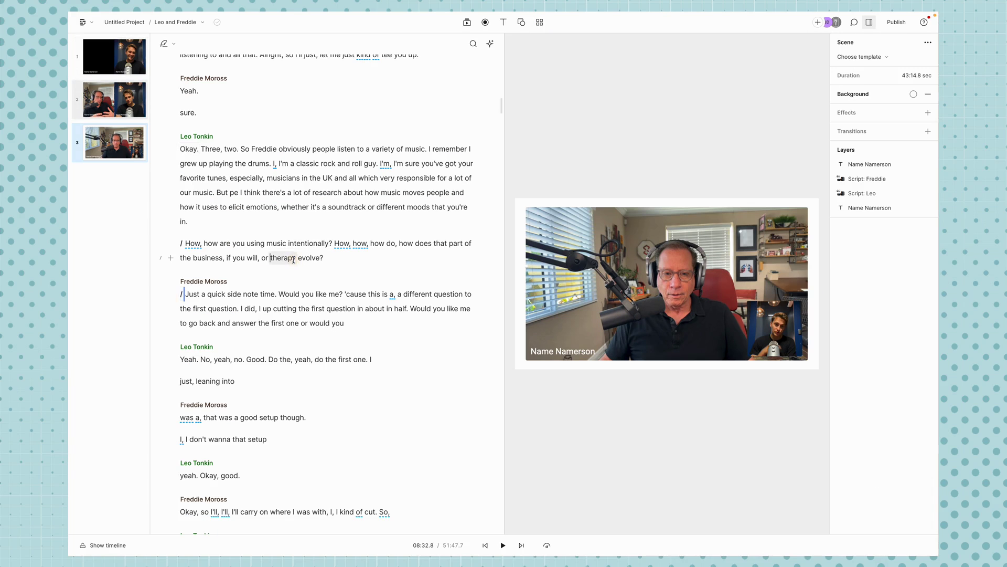
{"action": "left_click", "coordinate": [294, 259]}
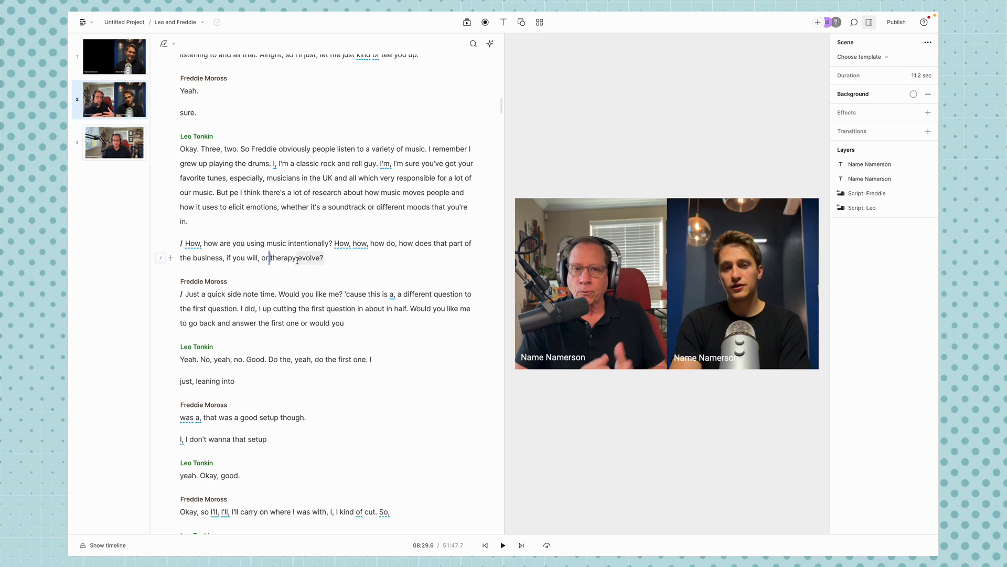
{"action": "left_click", "coordinate": [236, 294]}
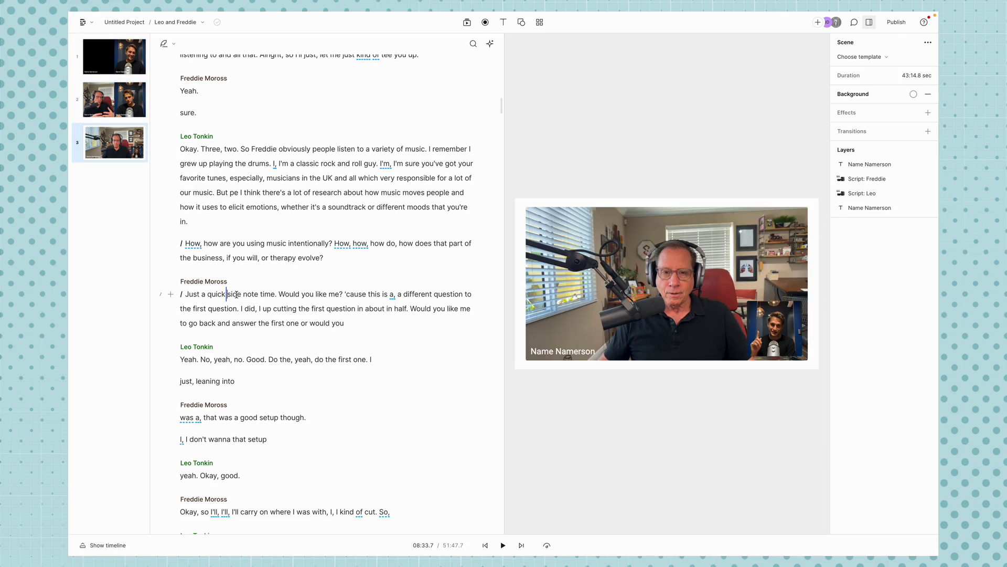
{"action": "left_click", "coordinate": [281, 294]}
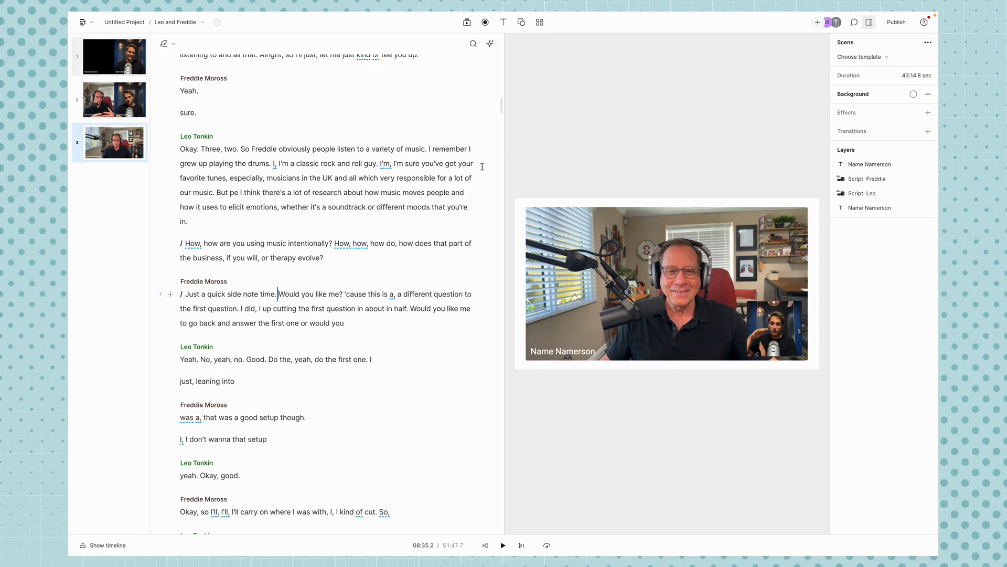
- Browse the Multi-Cam scene templates, then close the template list
{"action": "left_click", "coordinate": [540, 25]}
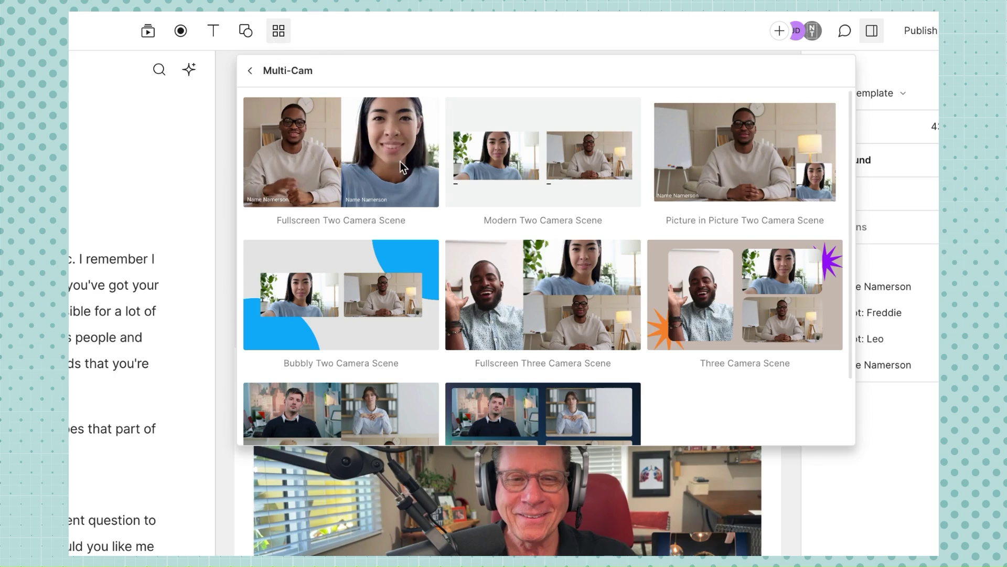
{"action": "scroll", "coordinate": [402, 167], "scroll_direction": "down", "scroll_amount": 2}
{"action": "scroll", "coordinate": [473, 131], "scroll_direction": "up", "scroll_amount": 2}
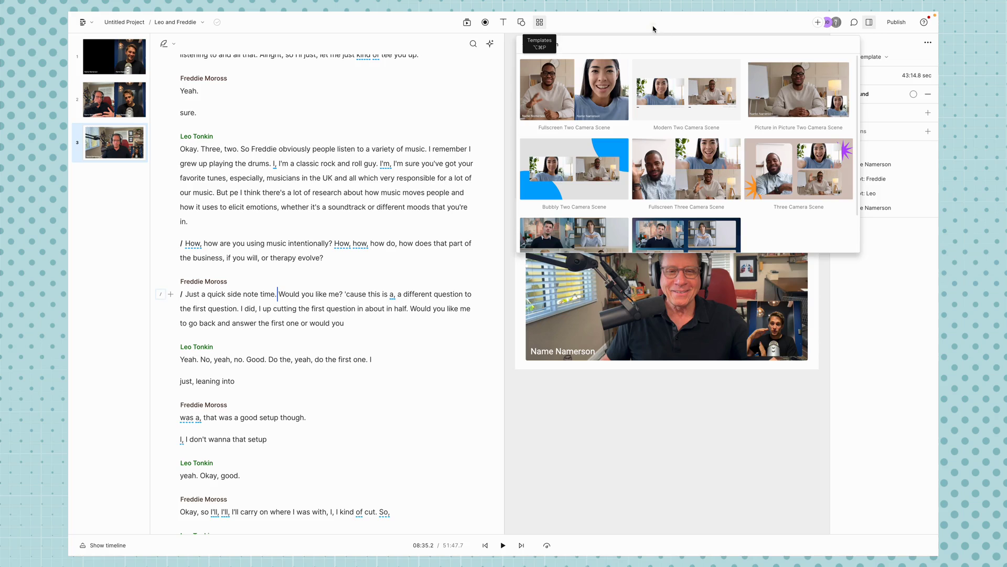
{"action": "left_click", "coordinate": [760, 44]}
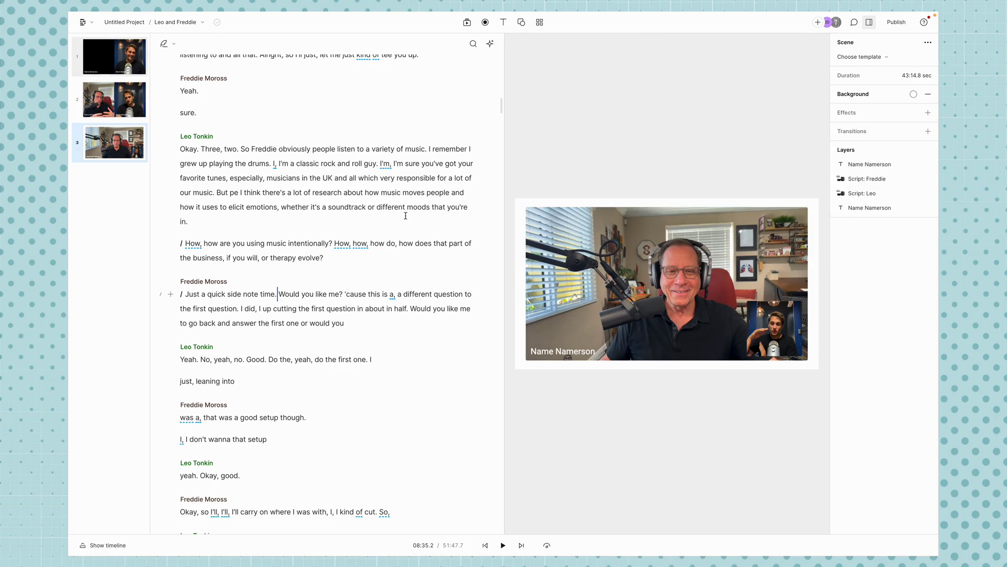
{"action": "scroll", "coordinate": [274, 182], "scroll_direction": "up", "scroll_amount": 10}
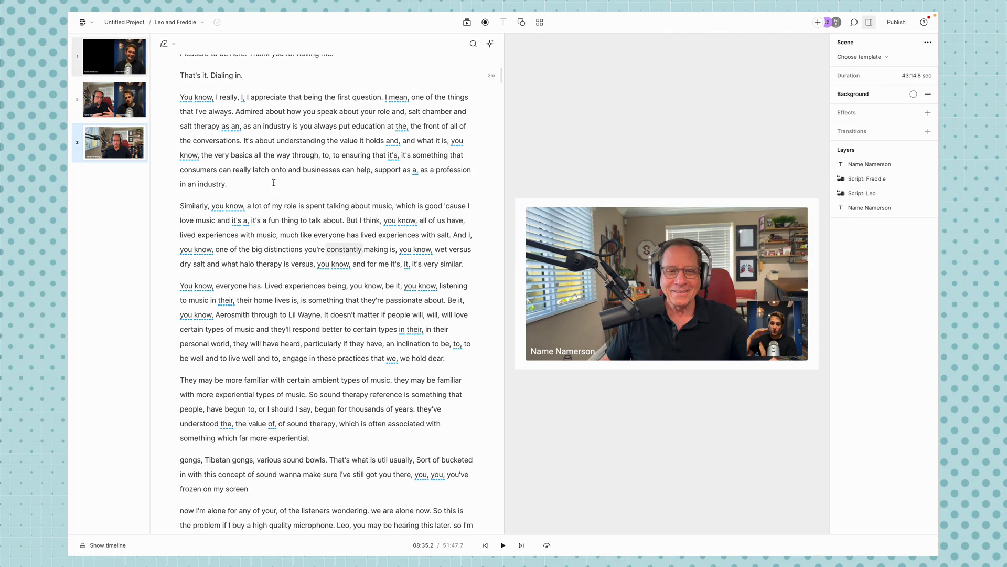
- Show scene 1's template choices, returning to the saved NTM and NTM - Blue templates
{"action": "left_click", "coordinate": [236, 112]}
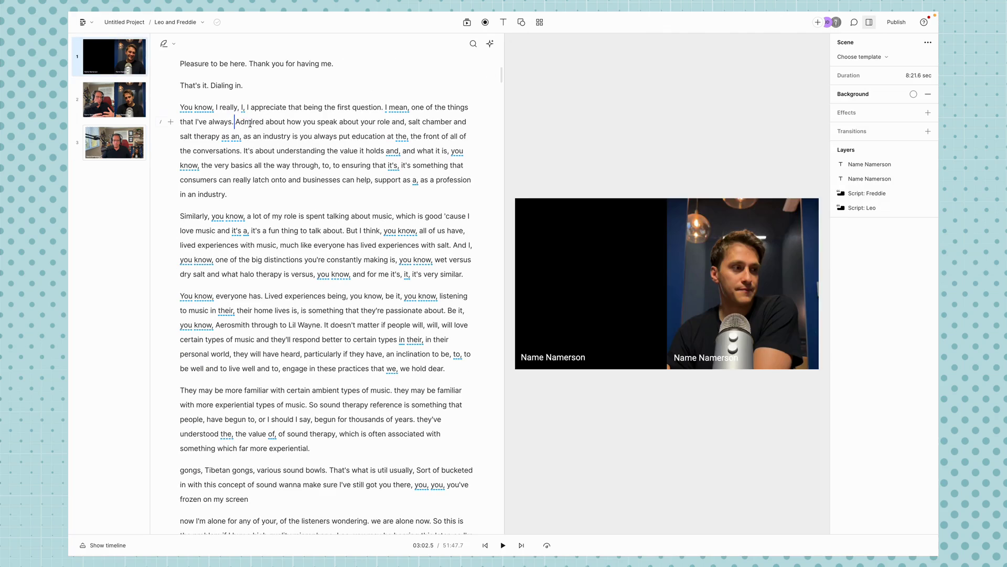
{"action": "left_click", "coordinate": [894, 57]}
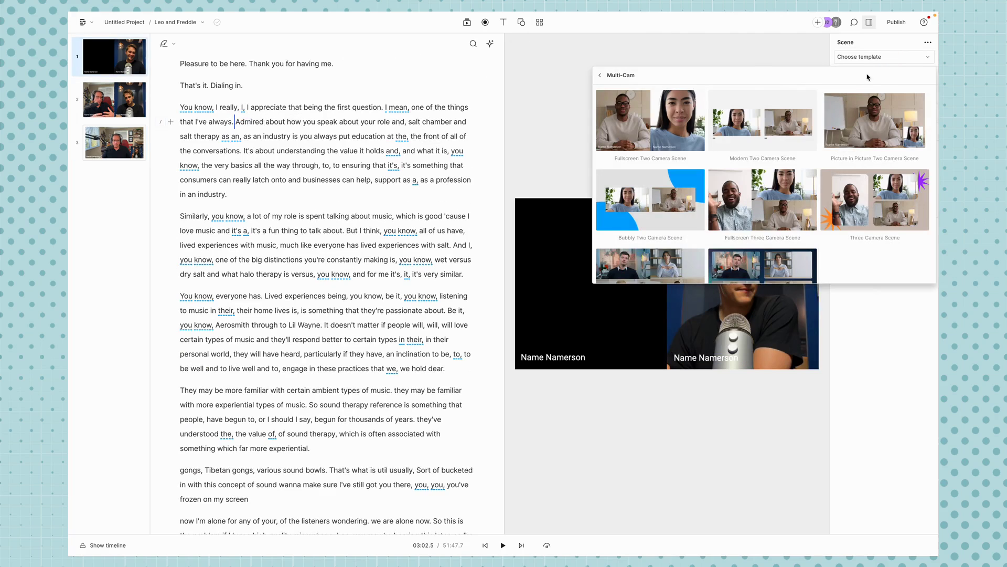
{"action": "scroll", "coordinate": [868, 78], "scroll_direction": "down", "scroll_amount": 1}
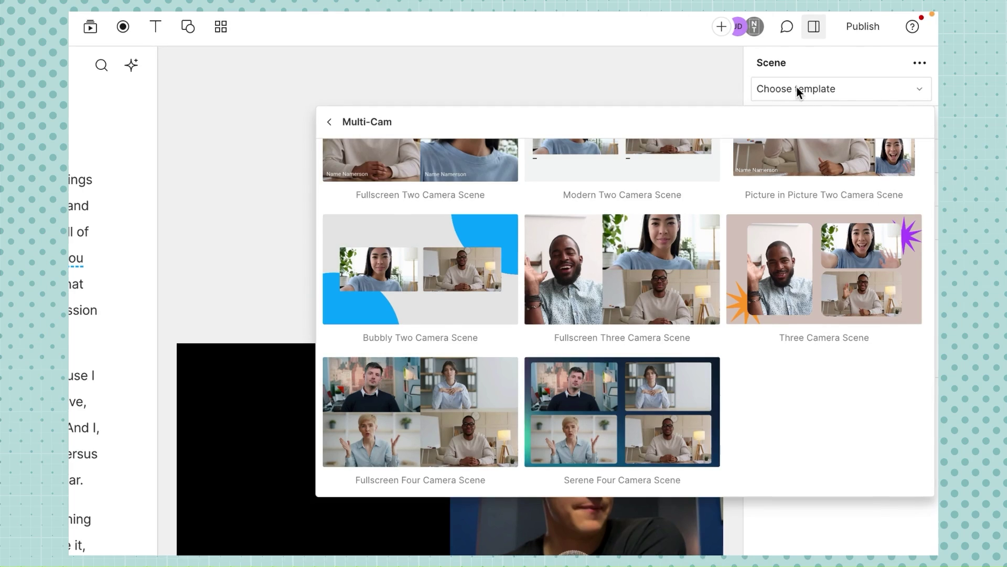
{"action": "scroll", "coordinate": [799, 86], "scroll_direction": "up", "scroll_amount": 1}
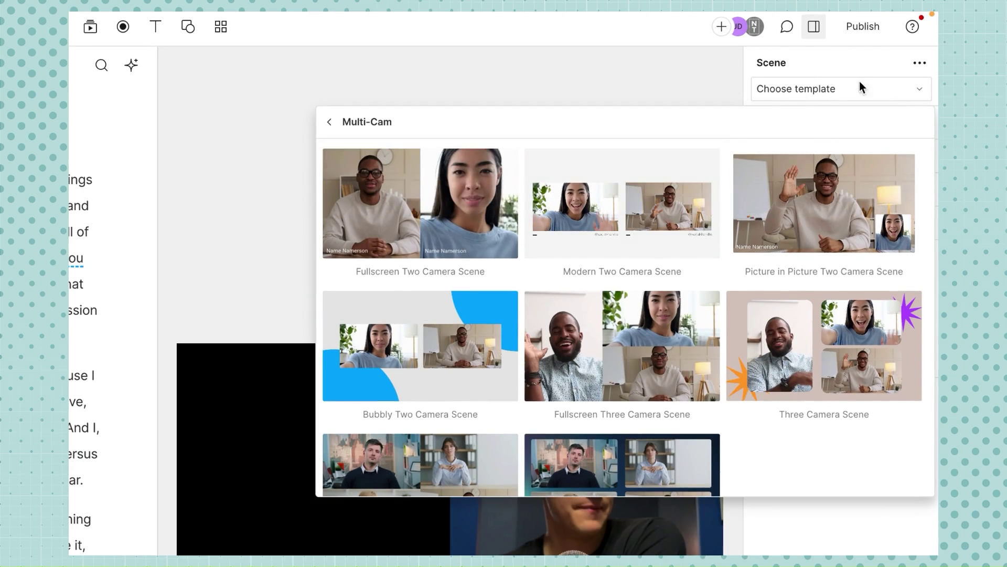
{"action": "left_click", "coordinate": [330, 121]}
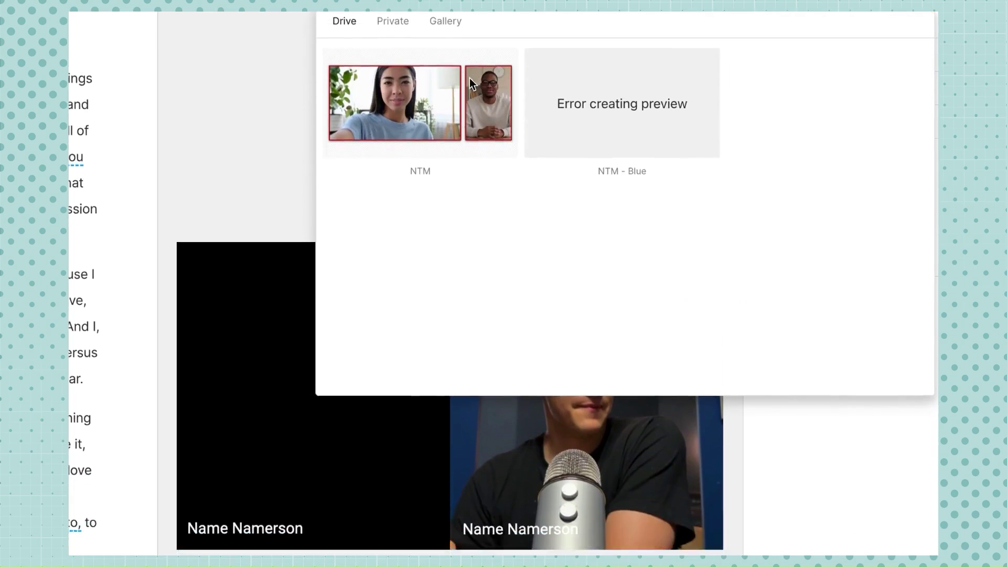
- Apply the NTM template, hide the headset speaker's layer, and stretch the other video full-frame
{"action": "left_click", "coordinate": [470, 79]}
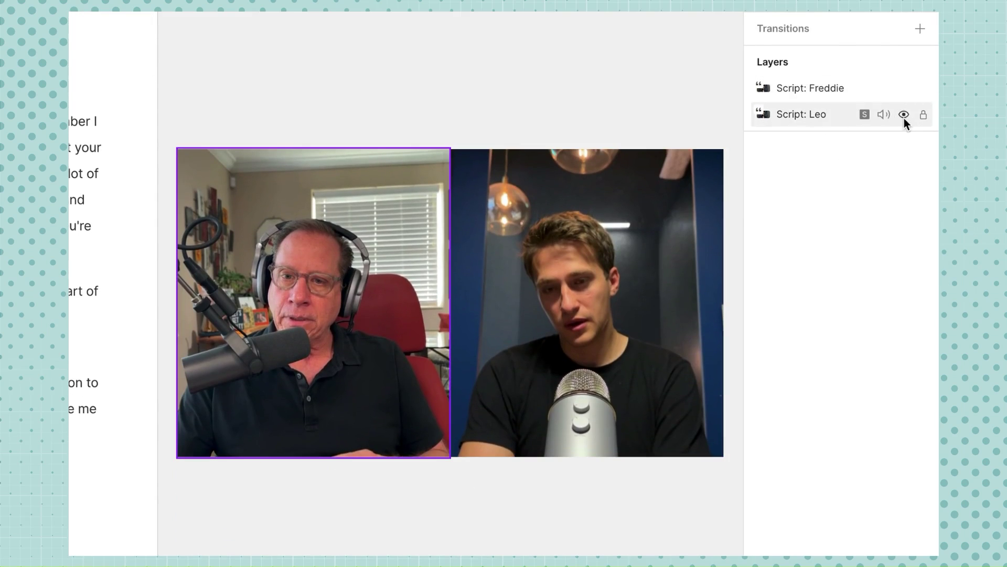
{"action": "left_click", "coordinate": [903, 114]}
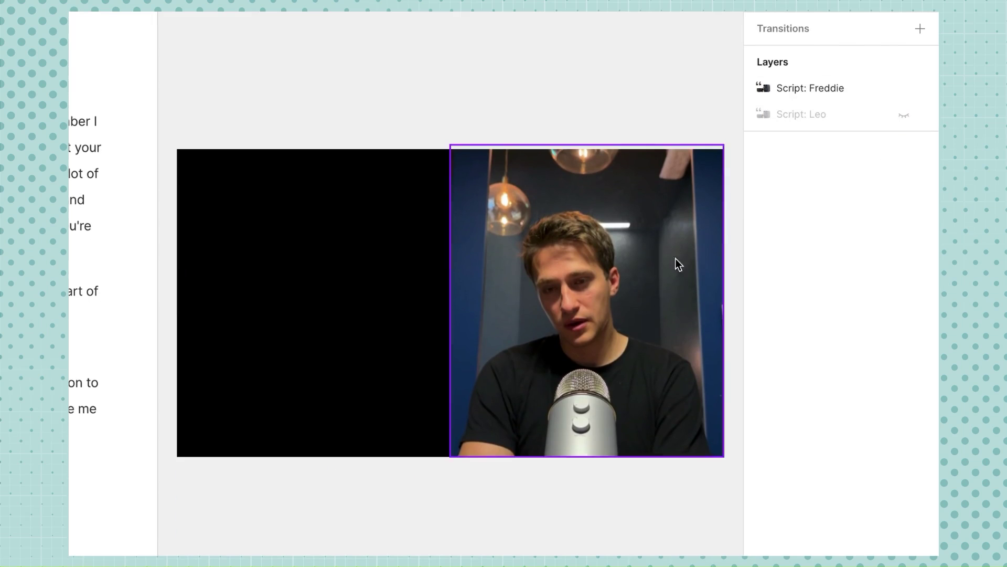
{"action": "left_click", "coordinate": [839, 86]}
{"action": "left_click_drag", "start_coordinate": [448, 322], "coordinate": [158, 344]}
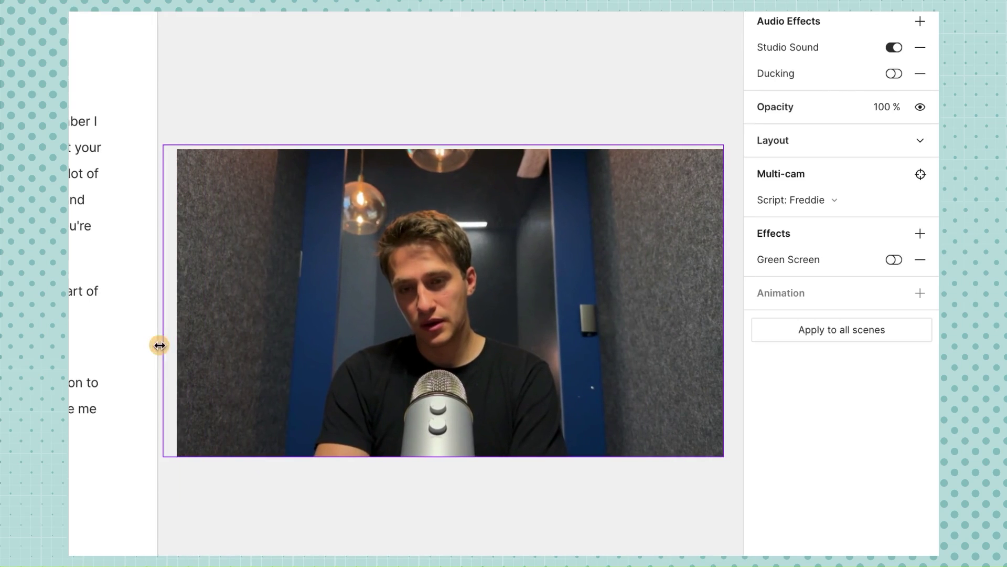
{"action": "left_click", "coordinate": [543, 40]}
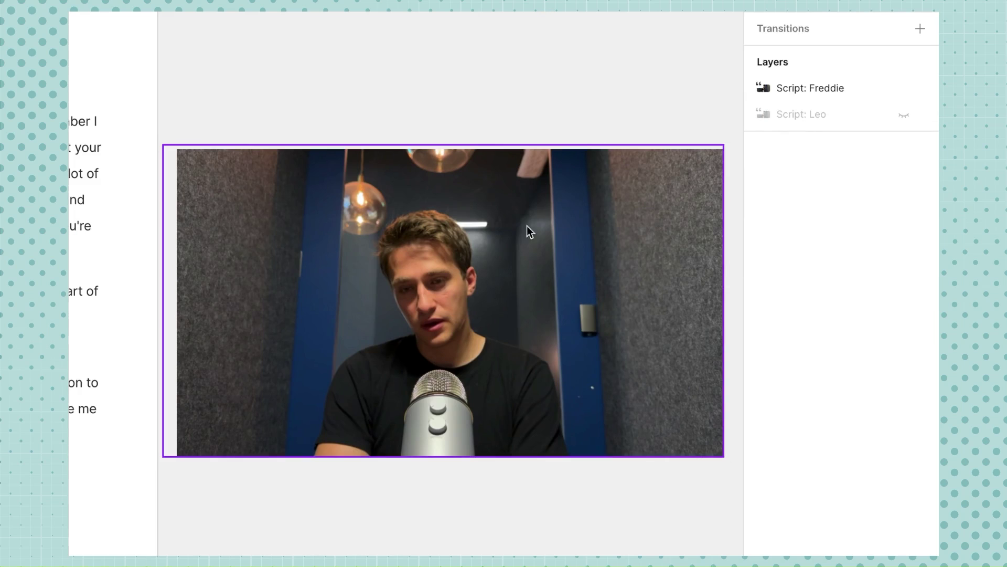
- Preview and skim the CleanShot slides recording and the IMG_4630.MOV phone video
{"action": "left_click", "coordinate": [511, 35]}
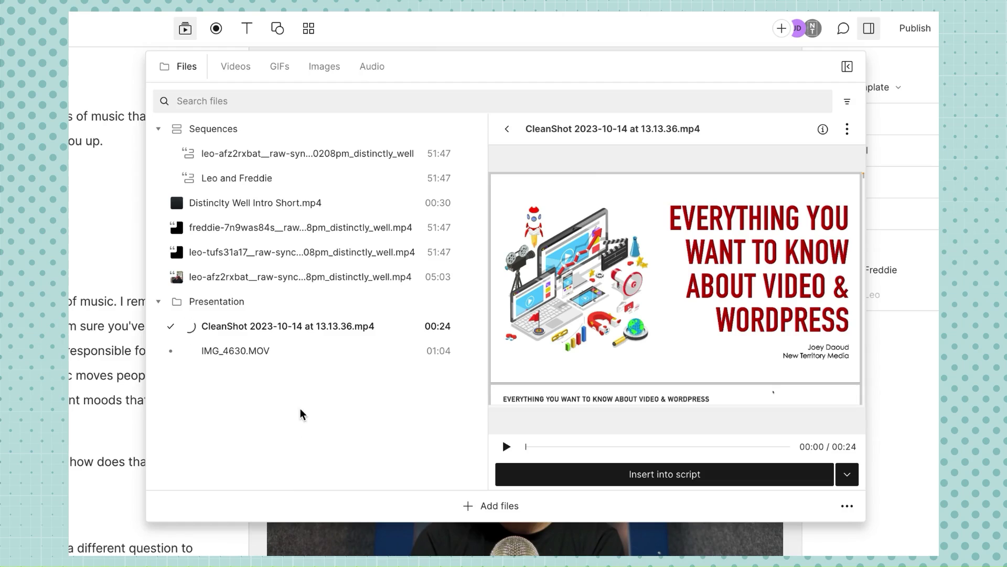
{"action": "left_click", "coordinate": [281, 352]}
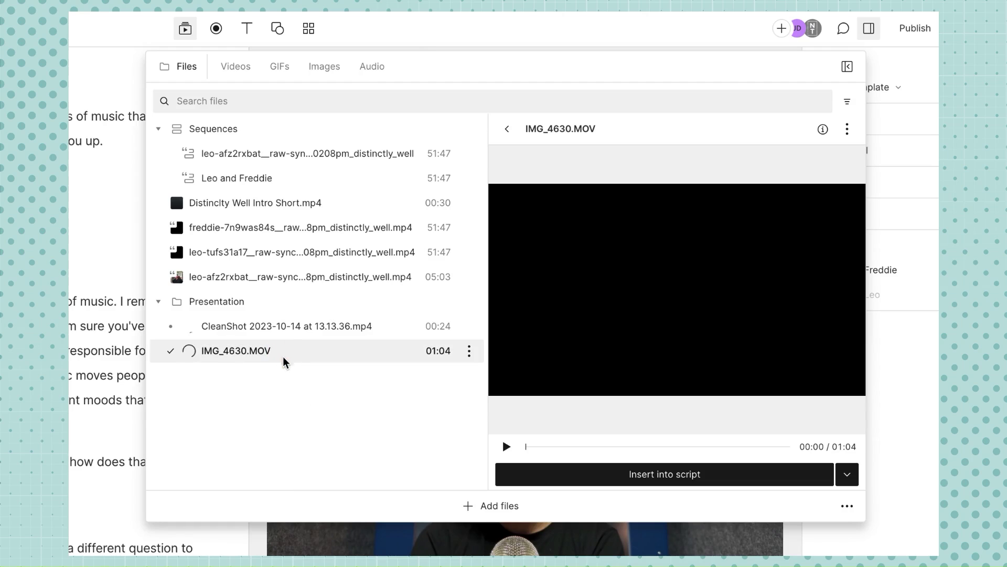
{"action": "left_click", "coordinate": [299, 330]}
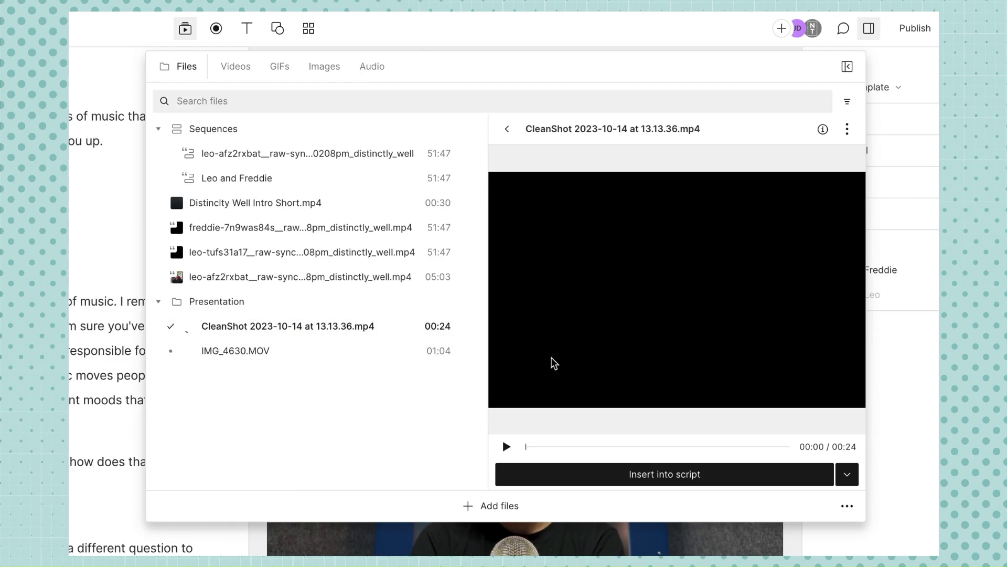
{"action": "left_click_drag", "start_coordinate": [548, 447], "coordinate": [610, 447]}
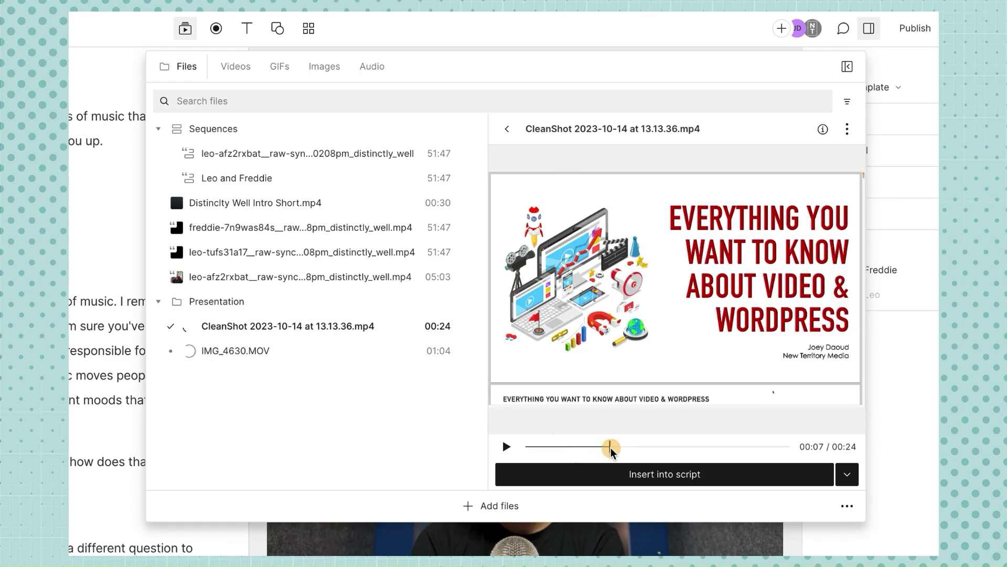
{"action": "left_click", "coordinate": [244, 352]}
{"action": "left_click_drag", "start_coordinate": [576, 447], "coordinate": [647, 447]}
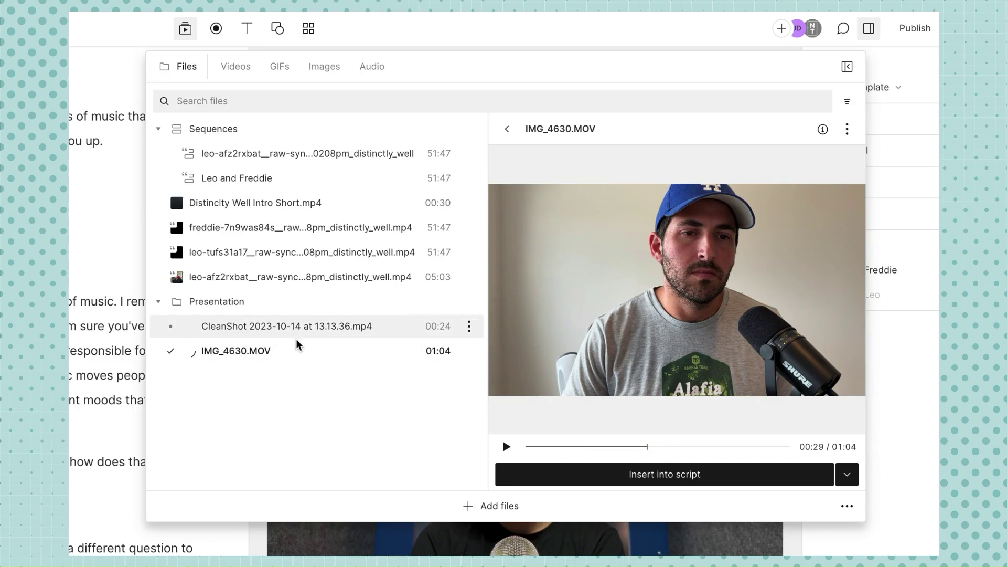
{"action": "left_click_drag", "start_coordinate": [650, 448], "coordinate": [613, 446]}
{"action": "left_click", "coordinate": [282, 327]}
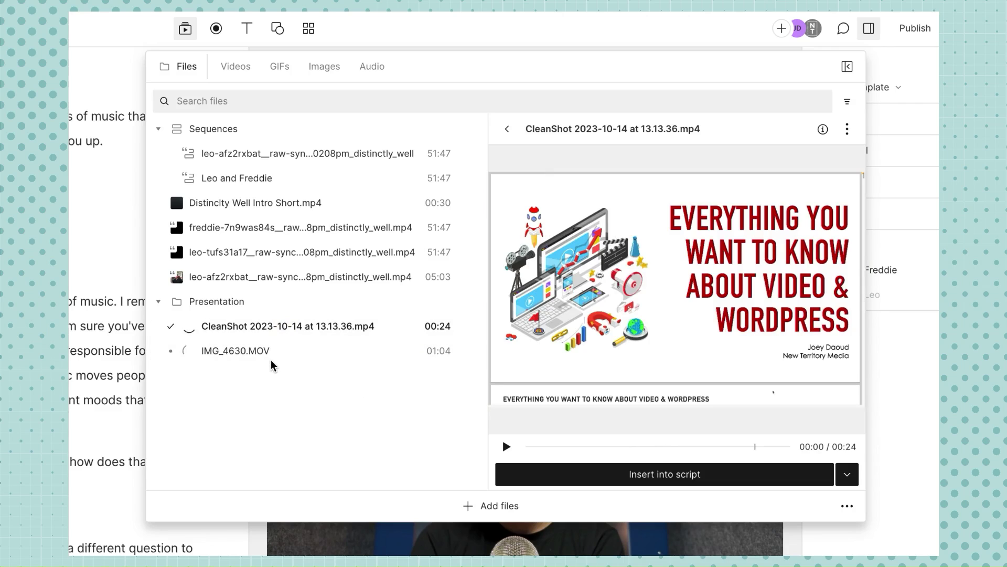
- Select both the slides recording and IMG_4630.MOV and create a sequence from them
{"action": "left_click", "coordinate": [269, 329]}
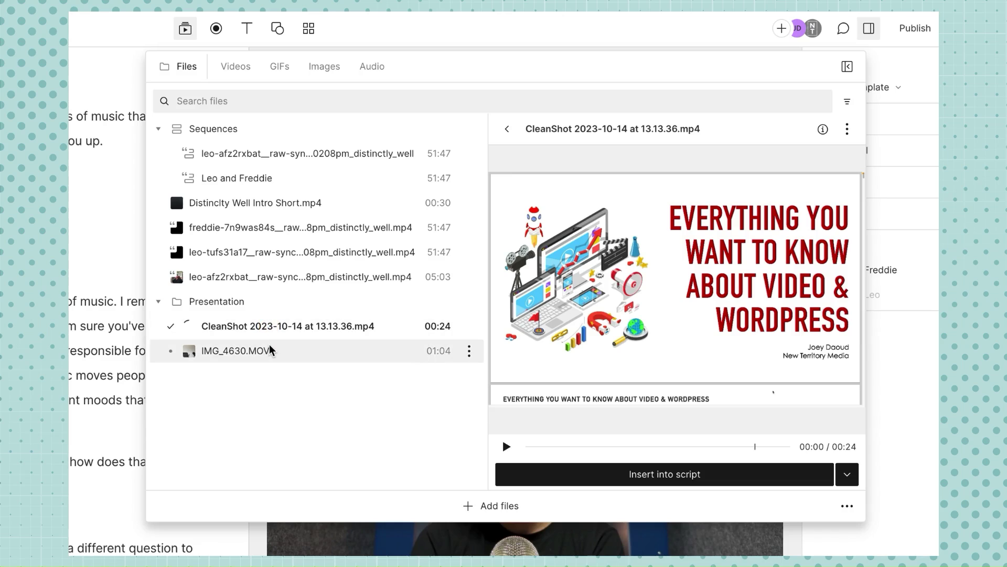
{"action": "left_click", "coordinate": [269, 349]}
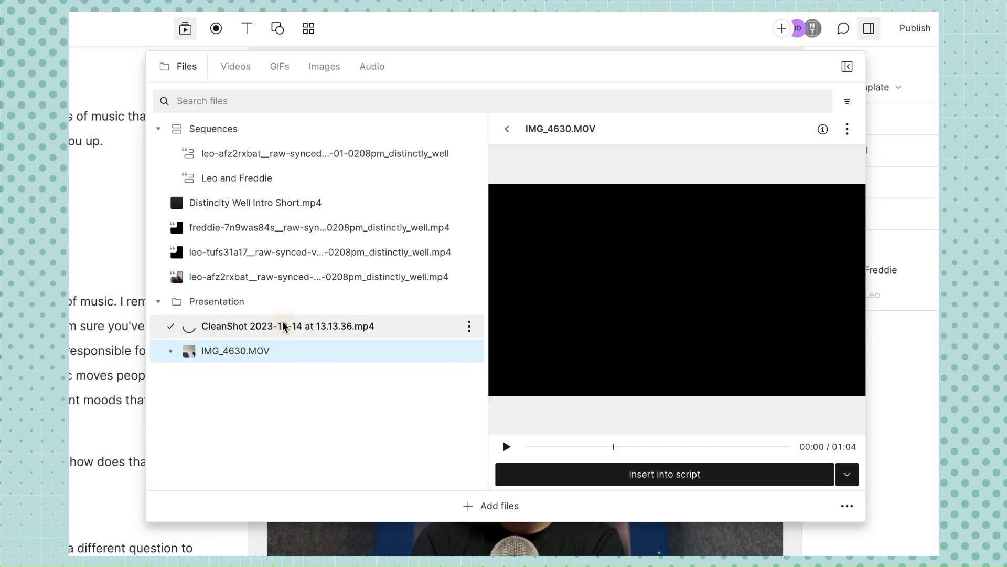
{"action": "left_click", "coordinate": [282, 326], "text": "shift"}
{"action": "left_click", "coordinate": [673, 446]}
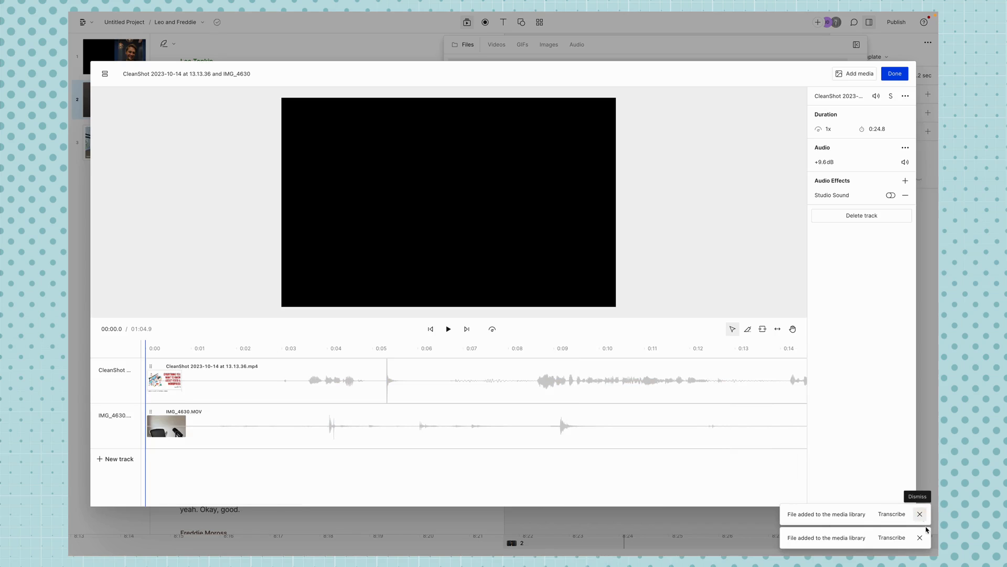
- Dismiss the file-added notifications and title the sequence 'Presentations'
{"action": "left_click", "coordinate": [920, 537]}
{"action": "left_click", "coordinate": [920, 537]}
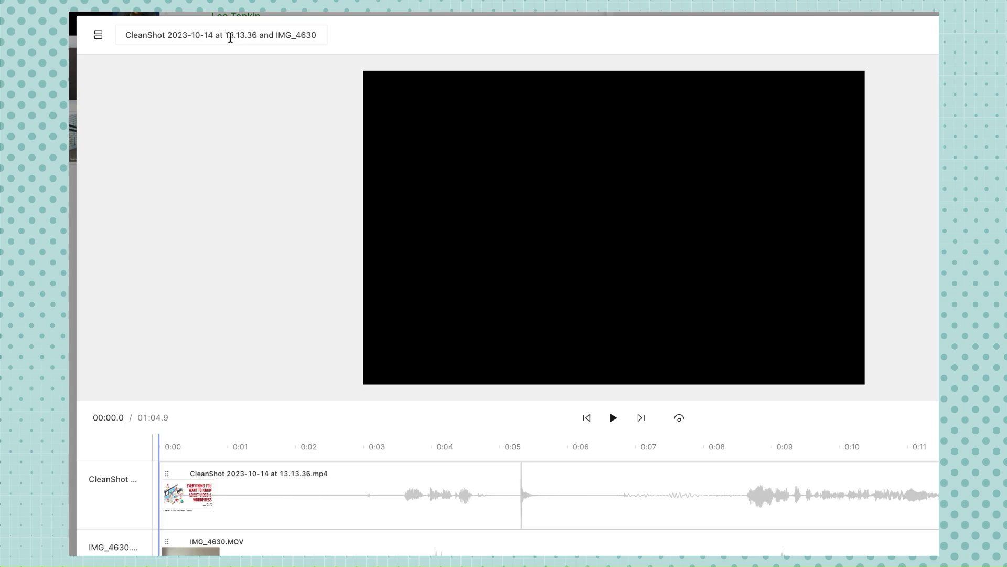
{"action": "left_click", "coordinate": [230, 38]}
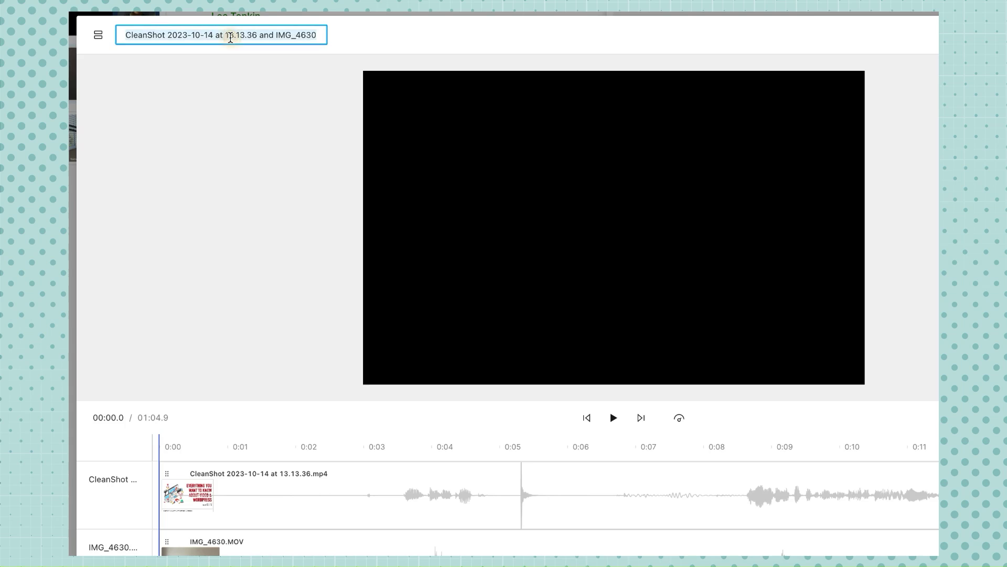
{"action": "type", "text": "Presentations"}
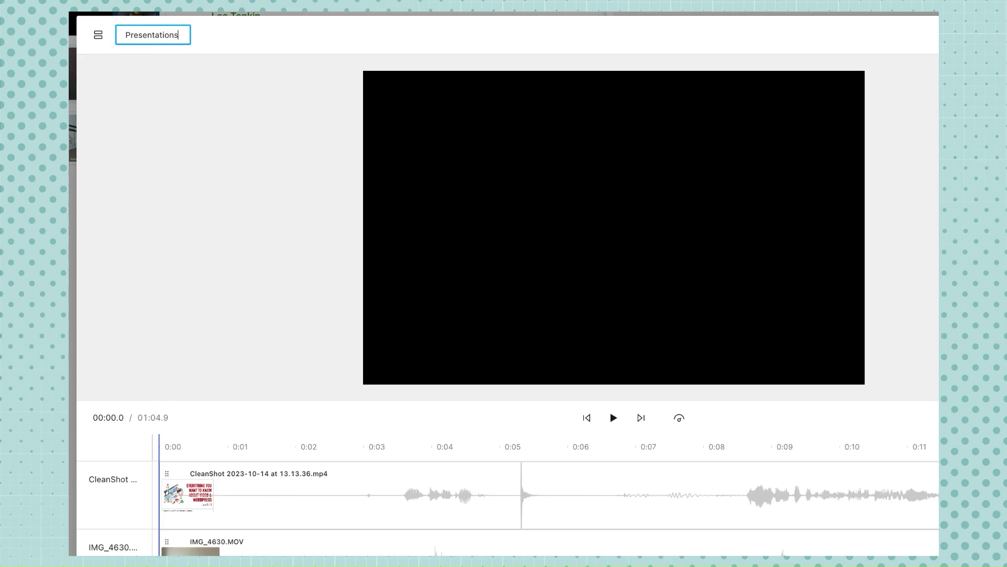
{"action": "key", "text": "Return"}
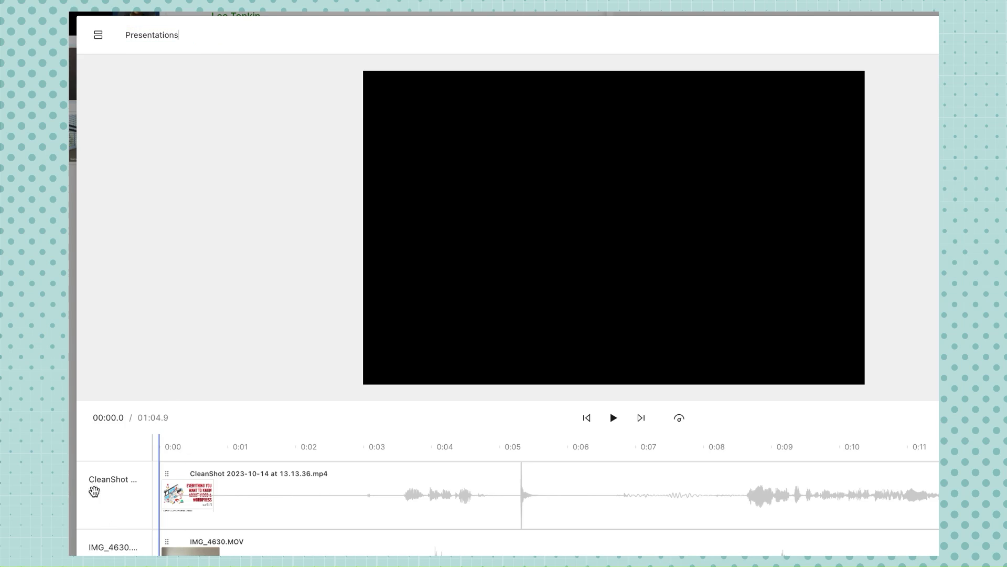
- Rename the slides track to 'Slides' and begin renaming the phone video track
{"action": "left_click", "coordinate": [102, 478]}
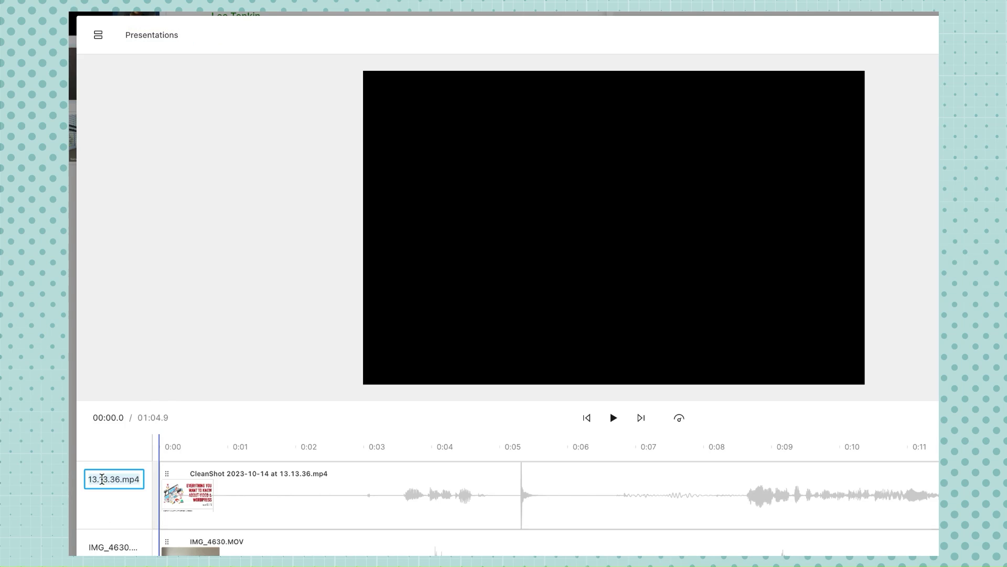
{"action": "type", "text": "Slides"}
{"action": "key", "text": "Return"}
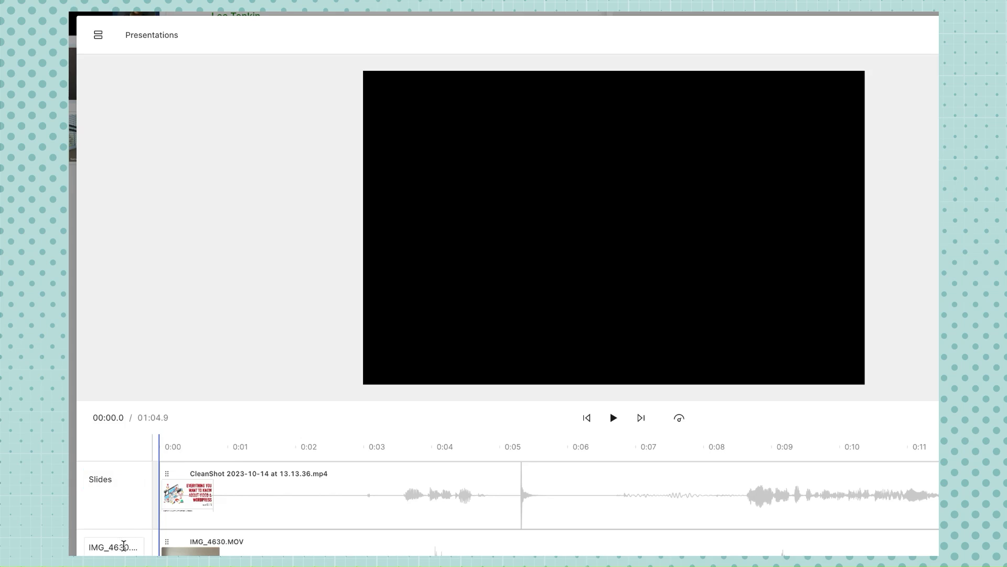
{"action": "left_click", "coordinate": [115, 546]}
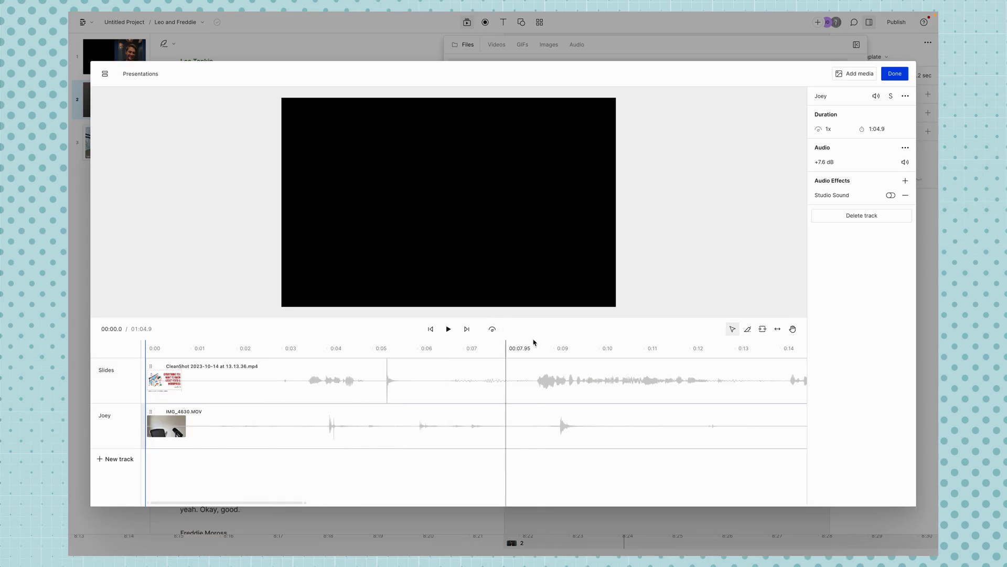
{"action": "left_click", "coordinate": [536, 342]}
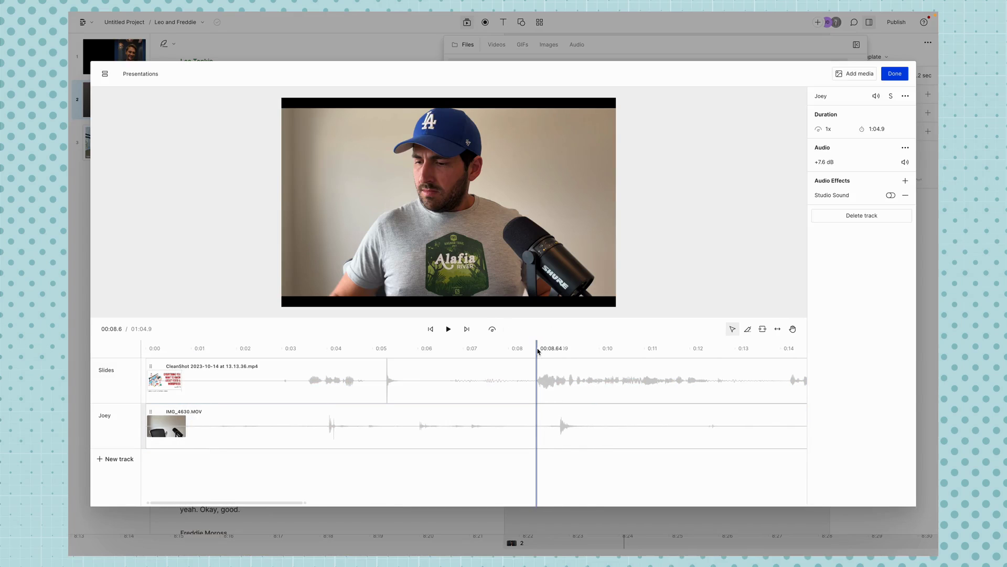
- Play briefly from about 8 seconds, then select only the IMG_4630.MOV phone clip
{"action": "key", "text": "space"}
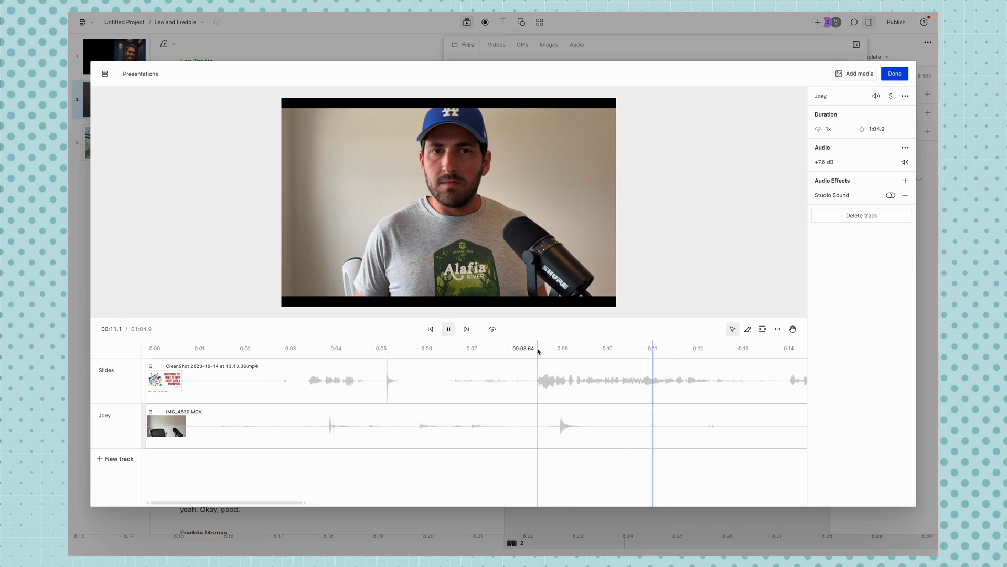
{"action": "key", "text": "space"}
{"action": "scroll", "coordinate": [577, 409], "scroll_direction": "left", "scroll_amount": 5}
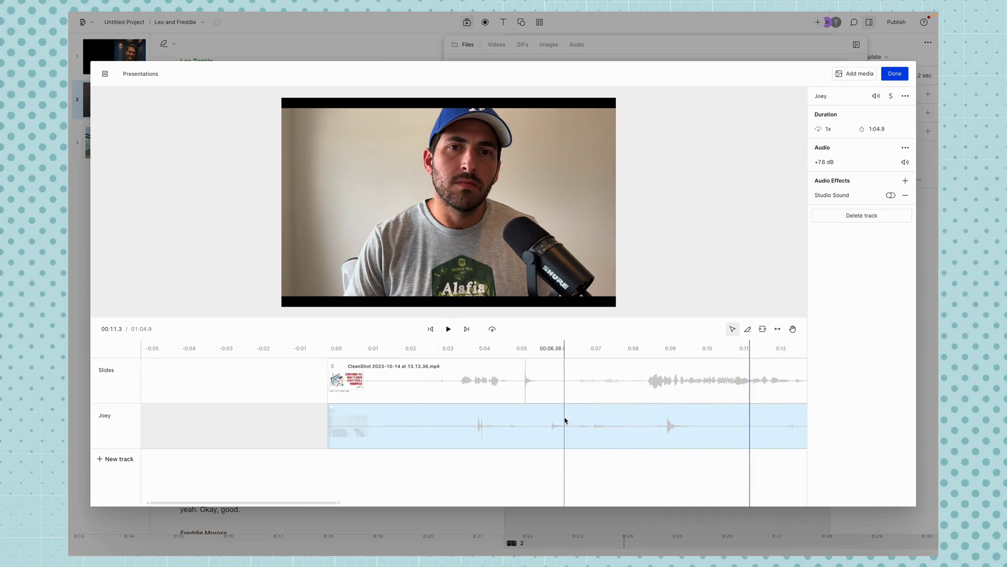
{"action": "scroll", "coordinate": [566, 420], "scroll_direction": "down", "scroll_amount": 5}
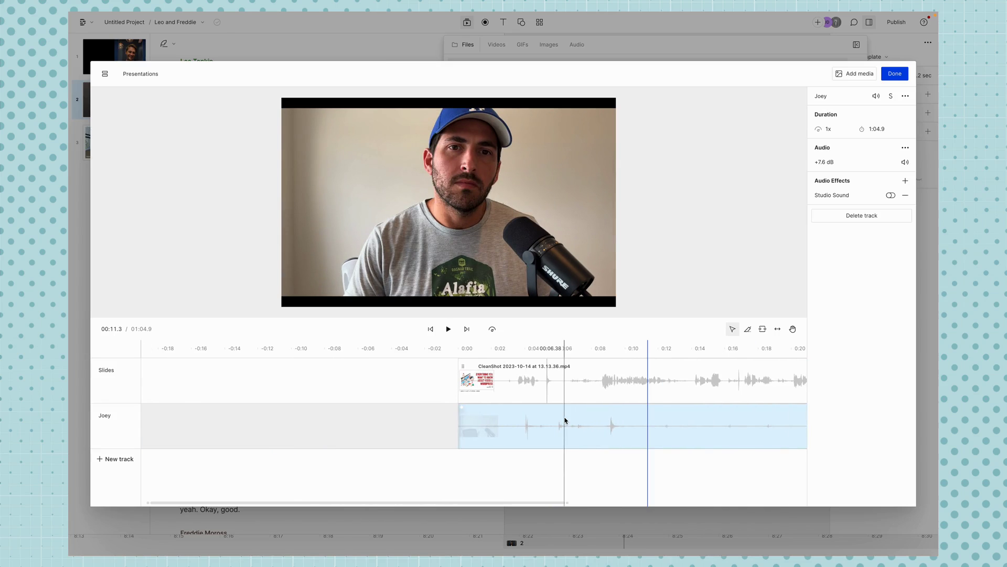
{"action": "scroll", "coordinate": [565, 419], "scroll_direction": "down", "scroll_amount": 2}
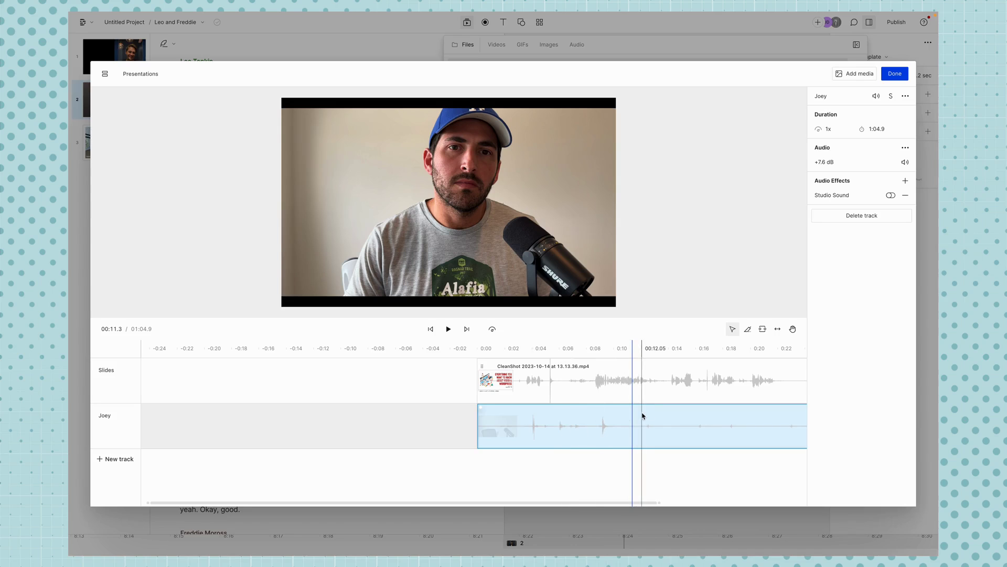
{"action": "left_click", "coordinate": [689, 392]}
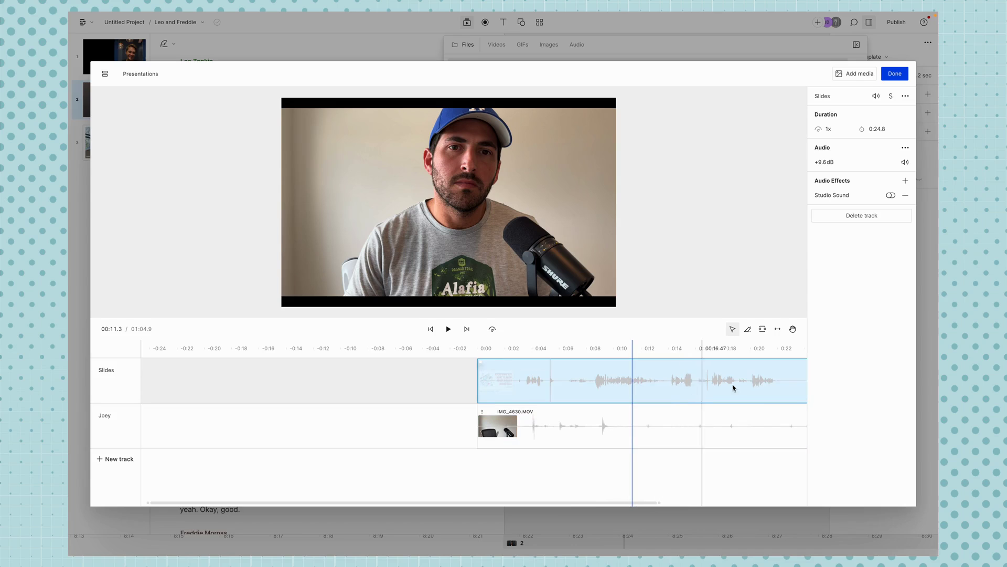
{"action": "left_click", "coordinate": [640, 434], "text": "shift"}
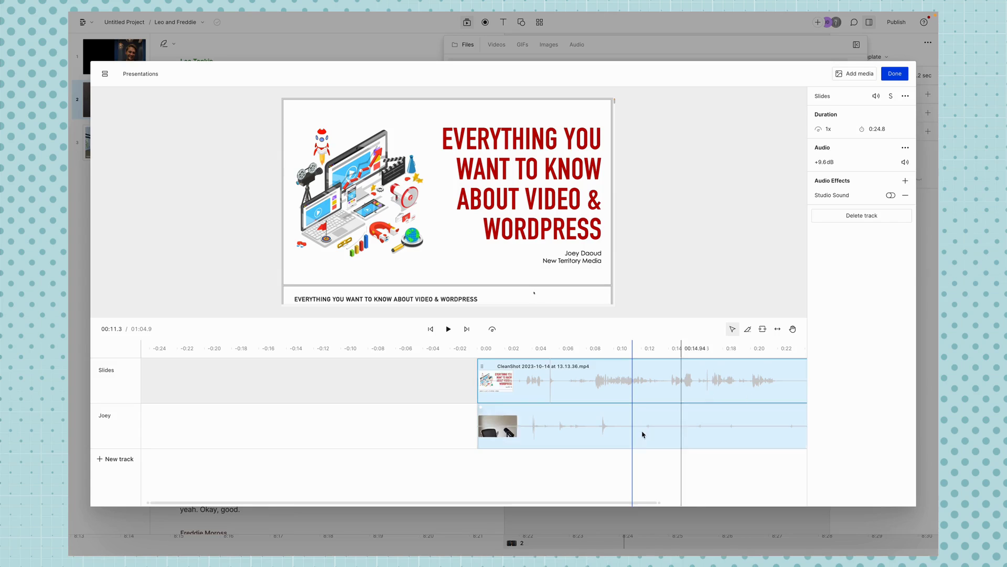
{"action": "left_click", "coordinate": [641, 433]}
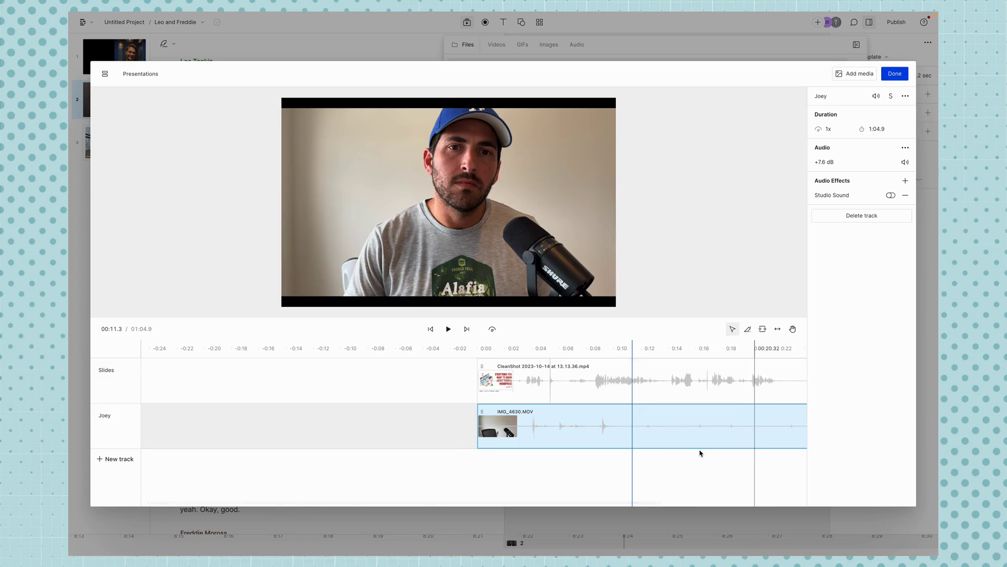
- Select the slides clip and play the sequence from about 0:41.7
{"action": "scroll", "coordinate": [533, 426], "scroll_direction": "right", "scroll_amount": 5}
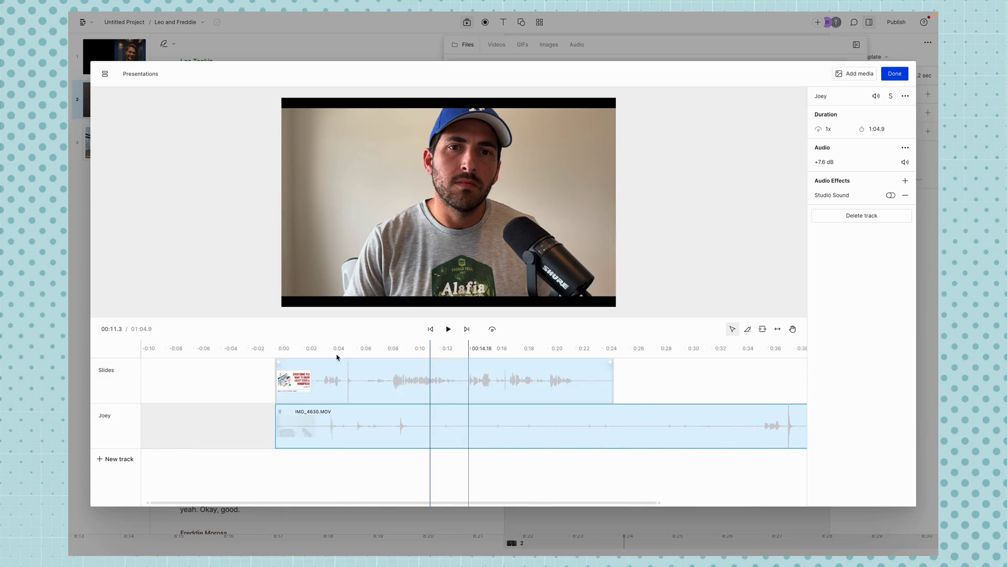
{"action": "left_click", "coordinate": [420, 399], "text": "shift"}
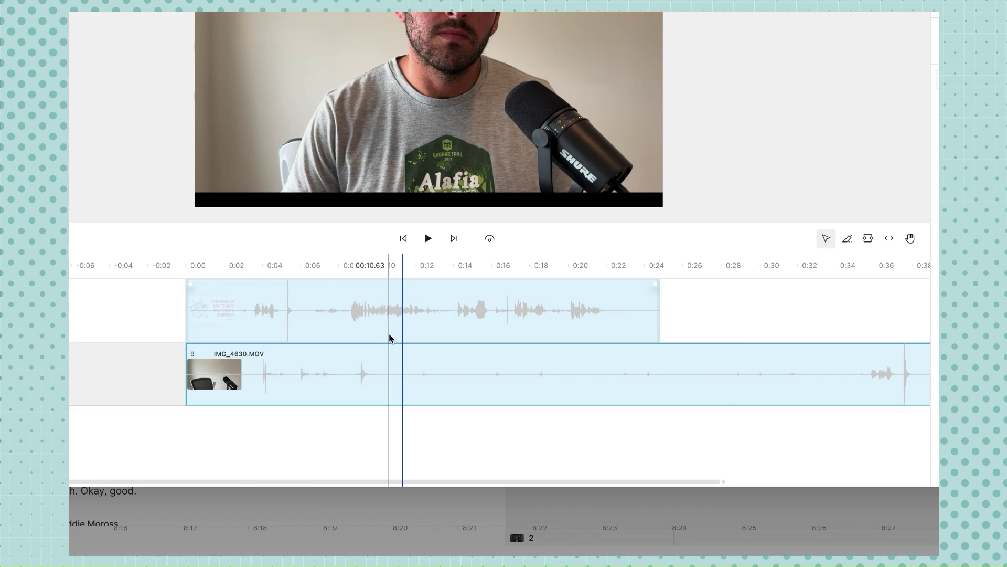
{"action": "scroll", "coordinate": [391, 338], "scroll_direction": "down", "scroll_amount": 3}
{"action": "scroll", "coordinate": [420, 331], "scroll_direction": "right", "scroll_amount": 5}
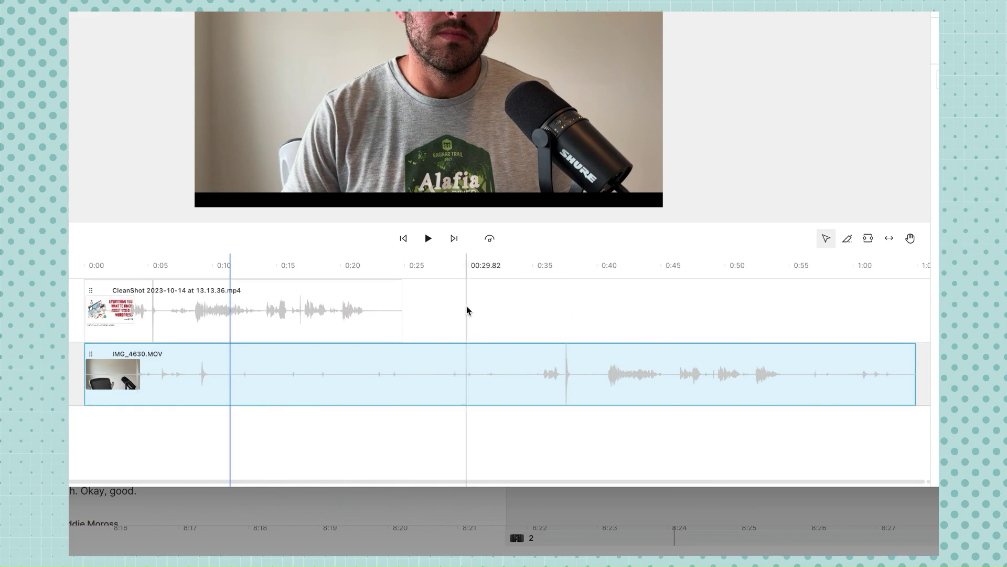
{"action": "left_click", "coordinate": [310, 325]}
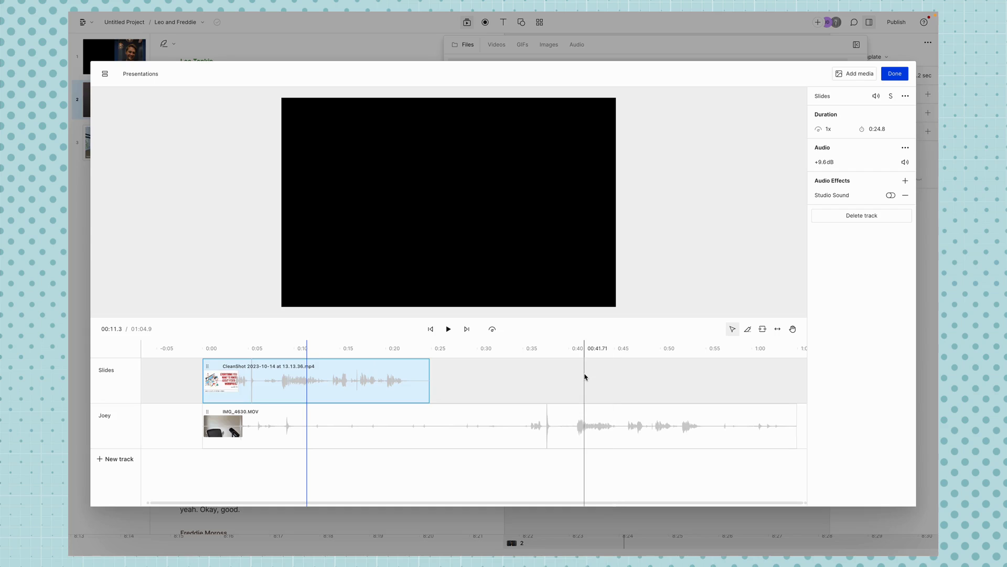
{"action": "left_click", "coordinate": [619, 306]}
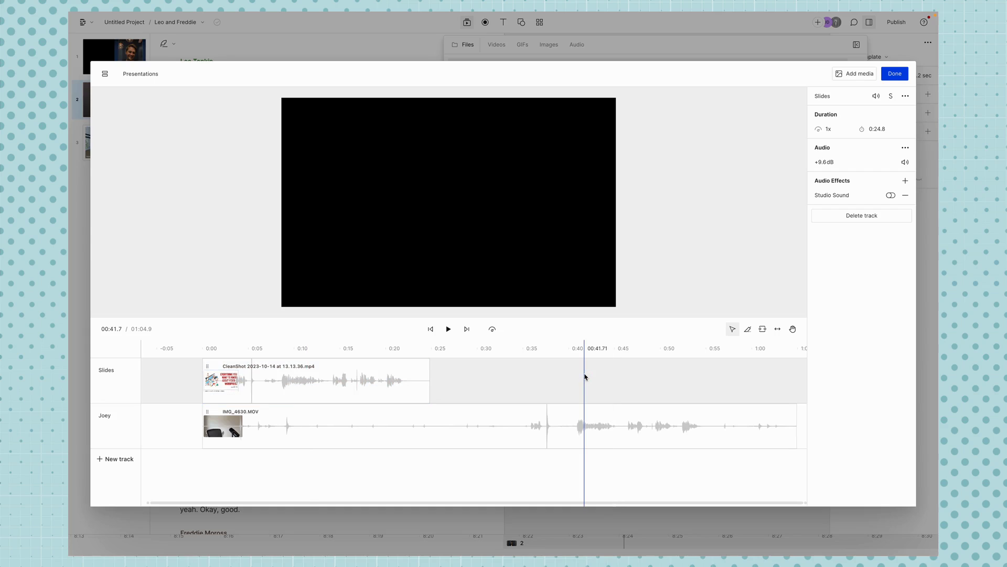
{"action": "key", "text": "space"}
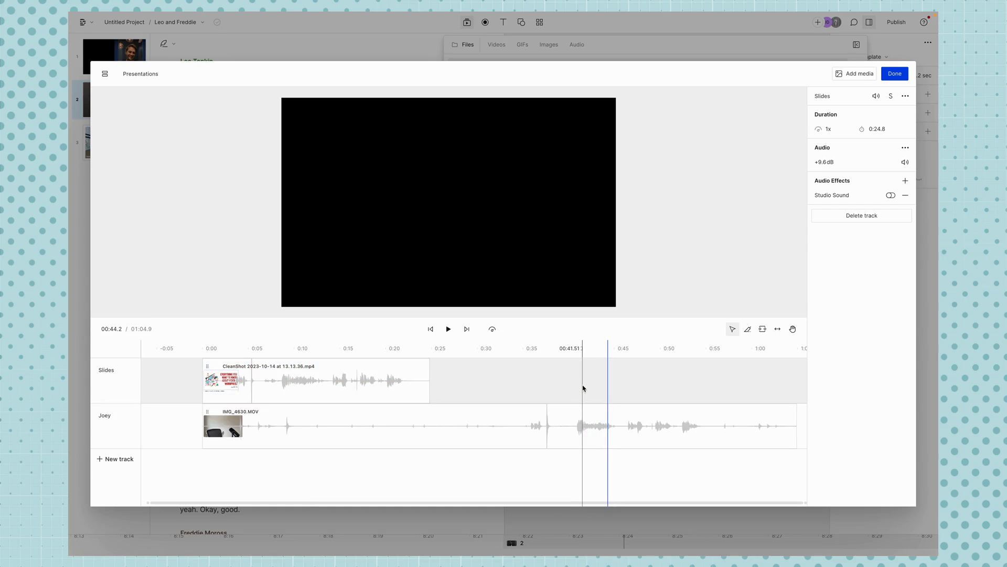
- Scrub the playhead between 0:13.2 and about 0:42, settling on 0:41.9
{"action": "left_click", "coordinate": [568, 410]}
{"action": "left_click", "coordinate": [307, 398]}
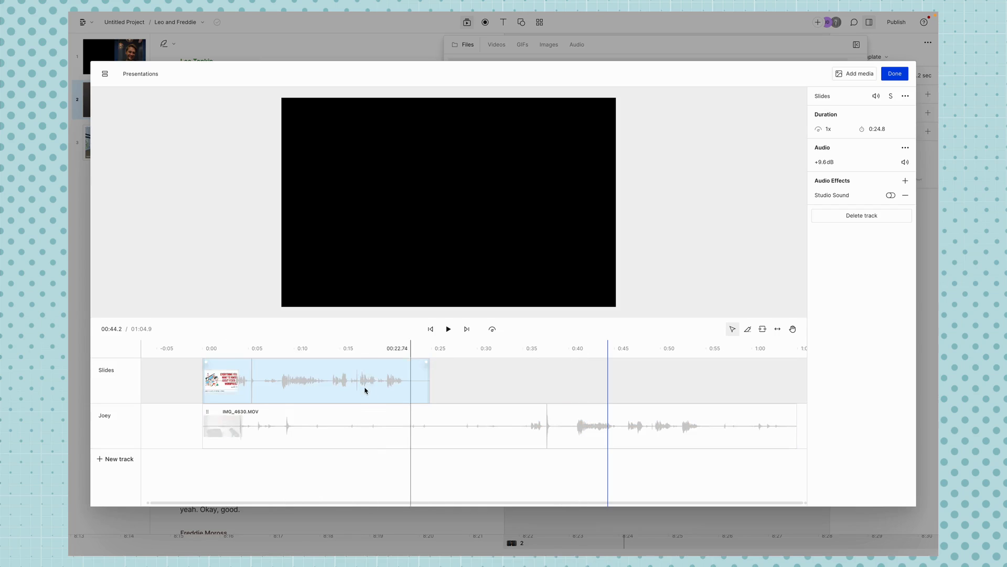
{"action": "left_click", "coordinate": [323, 381]}
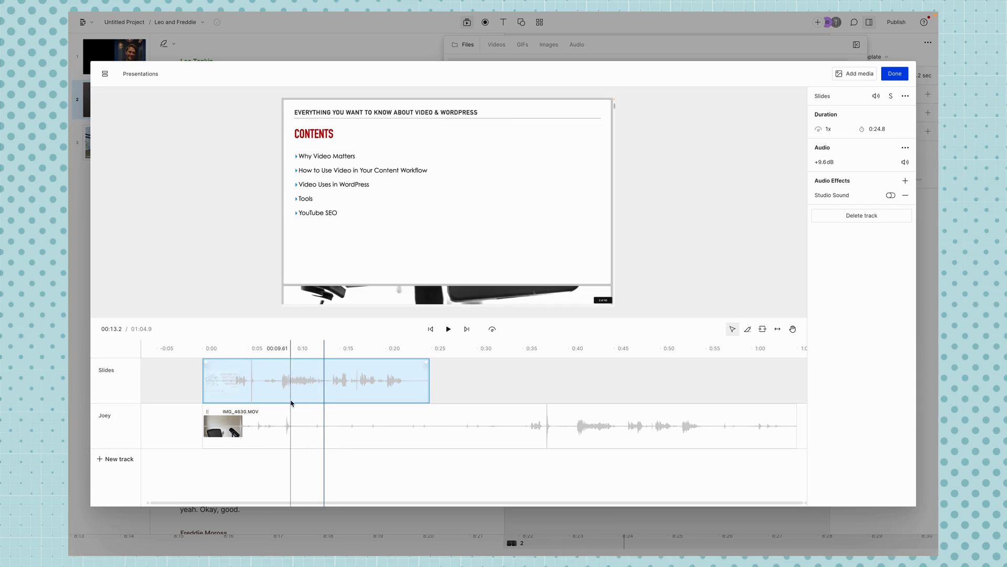
{"action": "left_click", "coordinate": [588, 361]}
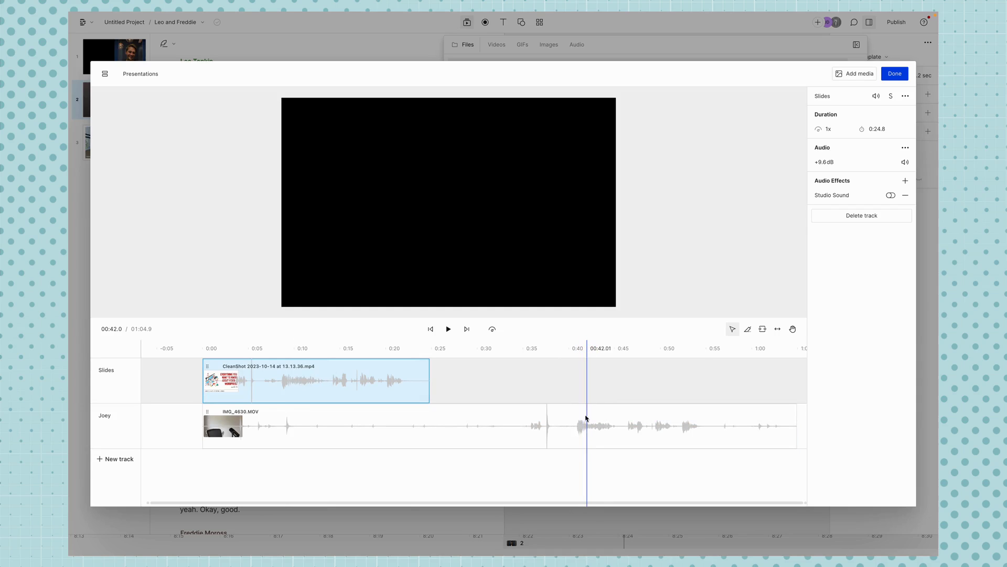
{"action": "left_click", "coordinate": [582, 433]}
{"action": "left_click", "coordinate": [589, 369]}
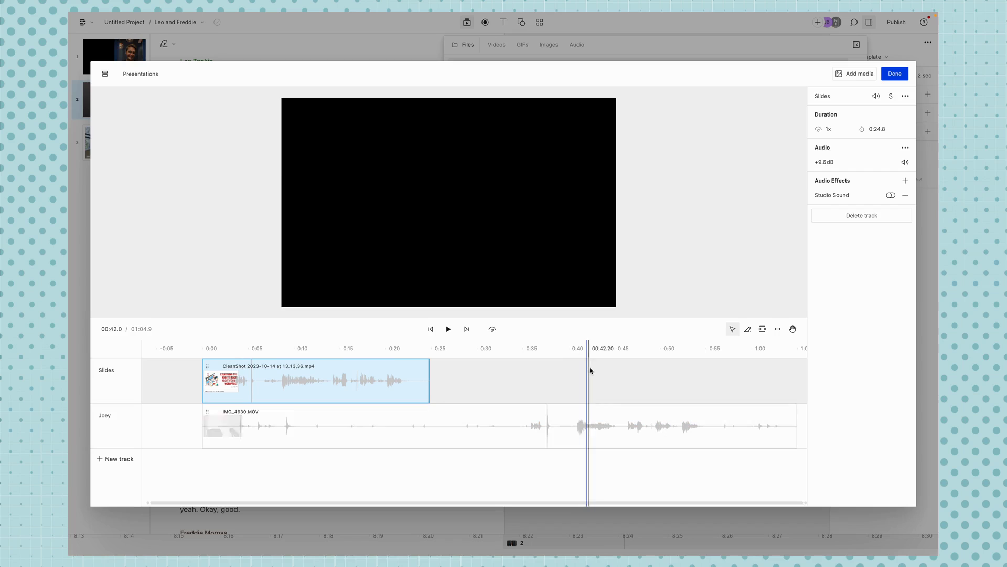
{"action": "left_click", "coordinate": [588, 352]}
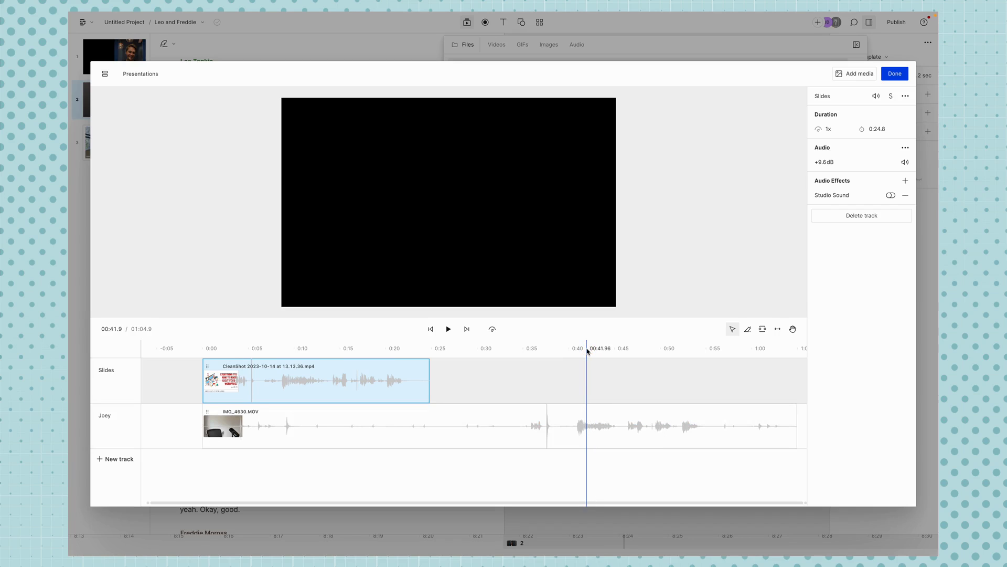
- Move the playhead back to 0:36.9 just before the clap with the phone clip selected
{"action": "left_click", "coordinate": [601, 412]}
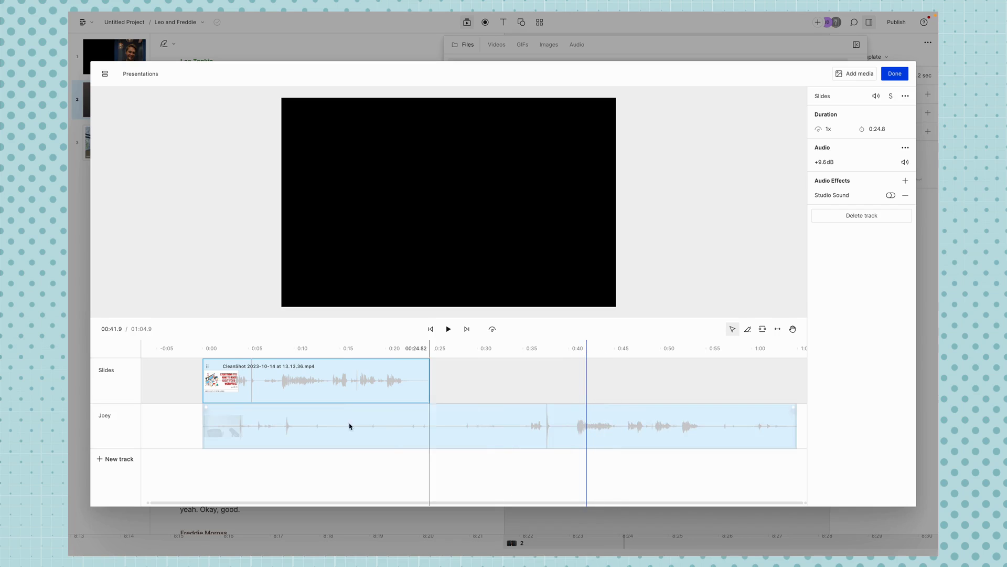
{"action": "left_click", "coordinate": [332, 382]}
{"action": "left_click", "coordinate": [573, 428]}
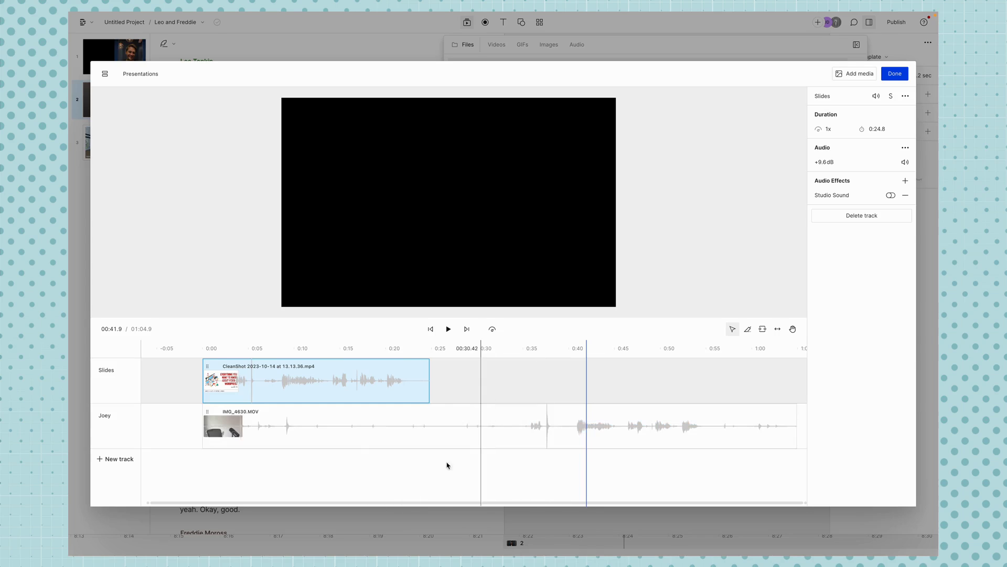
{"action": "left_click", "coordinate": [541, 349]}
{"action": "left_click", "coordinate": [541, 441]}
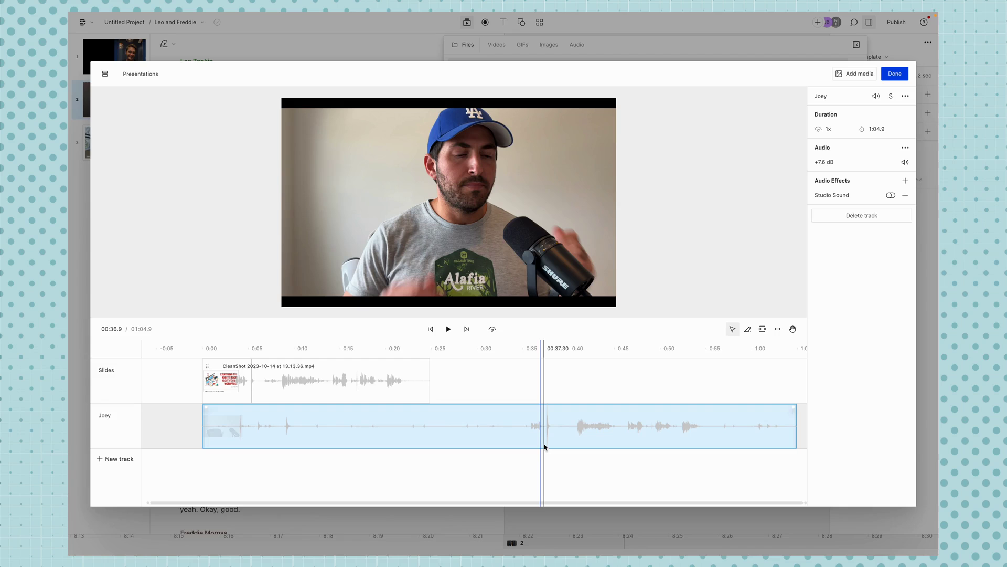
- Zoom in, play the phone video from 0:37.17, and park the playhead on the clap spike
{"action": "scroll", "coordinate": [545, 447], "scroll_direction": "up", "scroll_amount": 5}
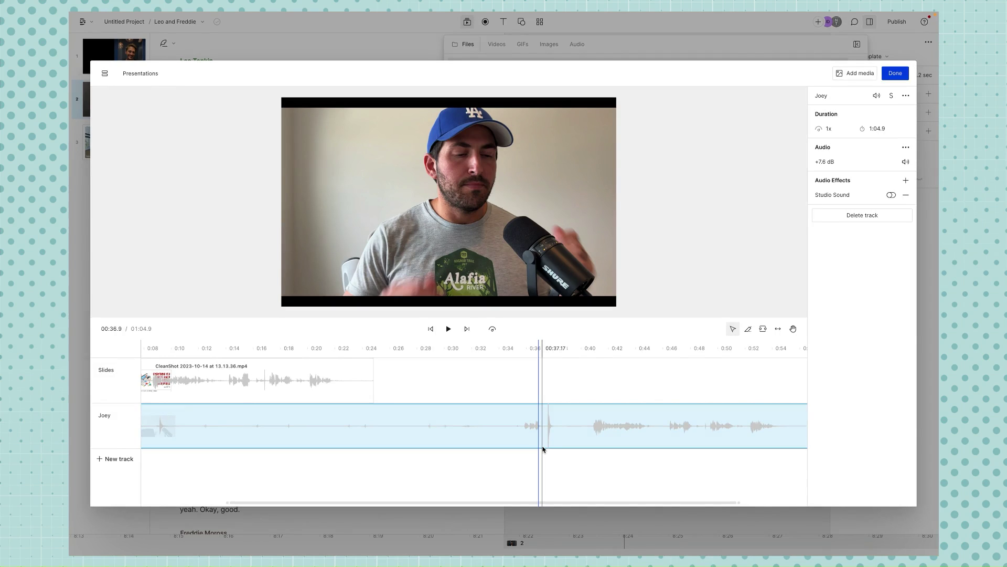
{"action": "scroll", "coordinate": [543, 449], "scroll_direction": "up", "scroll_amount": 2}
{"action": "scroll", "coordinate": [543, 449], "scroll_direction": "up", "scroll_amount": 2}
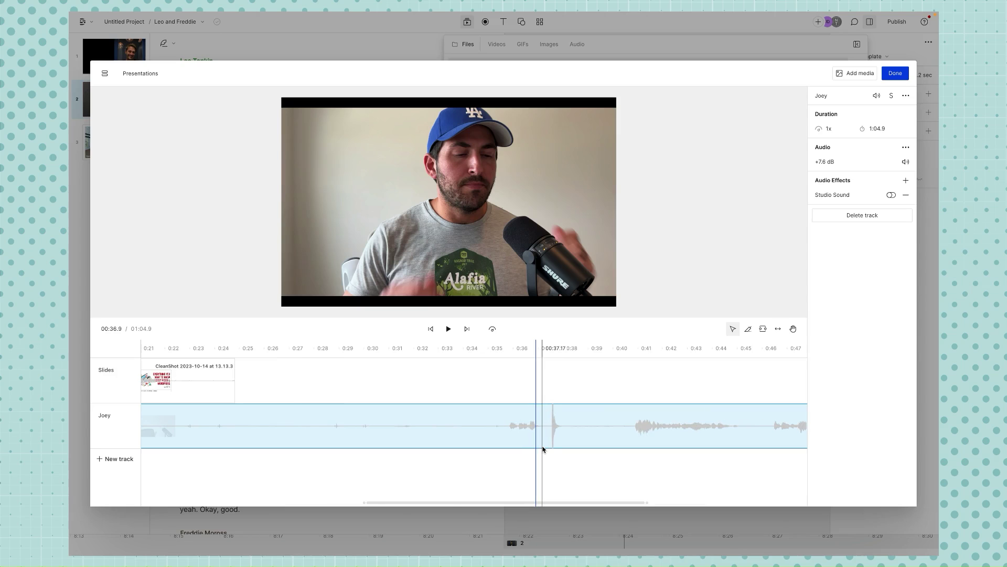
{"action": "left_click", "coordinate": [543, 449]}
{"action": "key", "text": "space"}
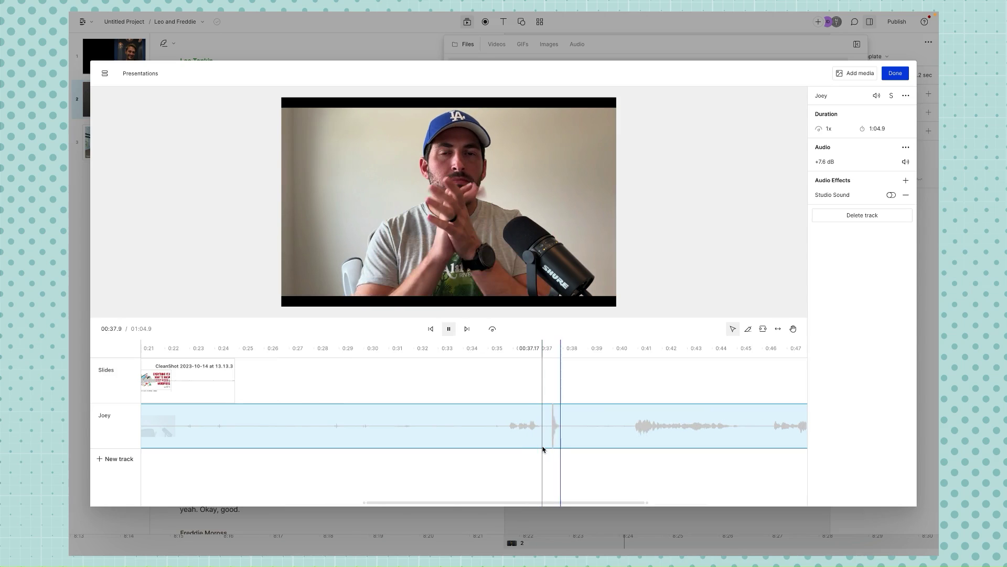
{"action": "left_click", "coordinate": [551, 348]}
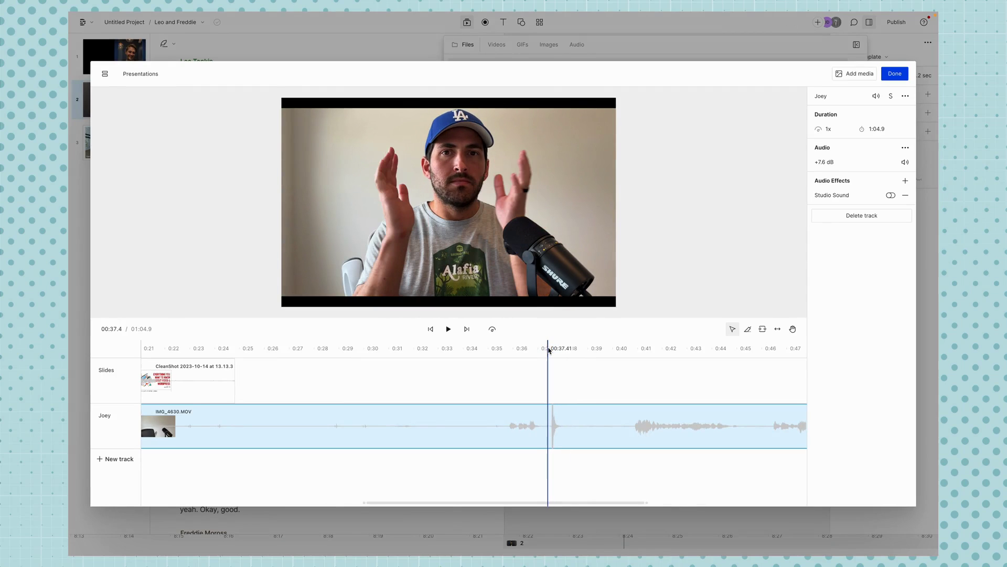
- Zoom the timeline back out and grab the slides clip to reposition it
{"action": "scroll", "coordinate": [550, 350], "scroll_direction": "down", "scroll_amount": 2}
{"action": "scroll", "coordinate": [550, 350], "scroll_direction": "down", "scroll_amount": 2}
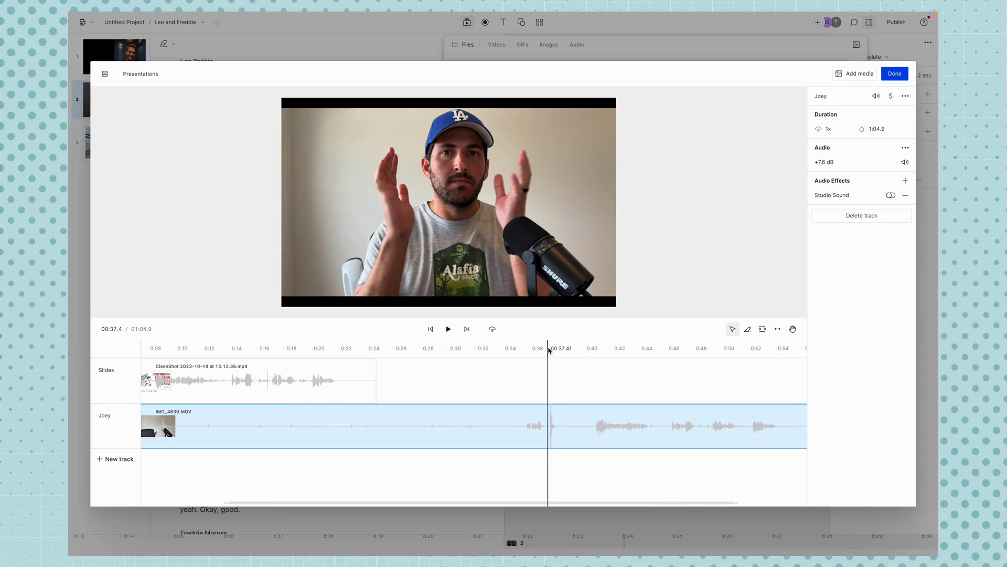
{"action": "scroll", "coordinate": [550, 351], "scroll_direction": "down", "scroll_amount": 2}
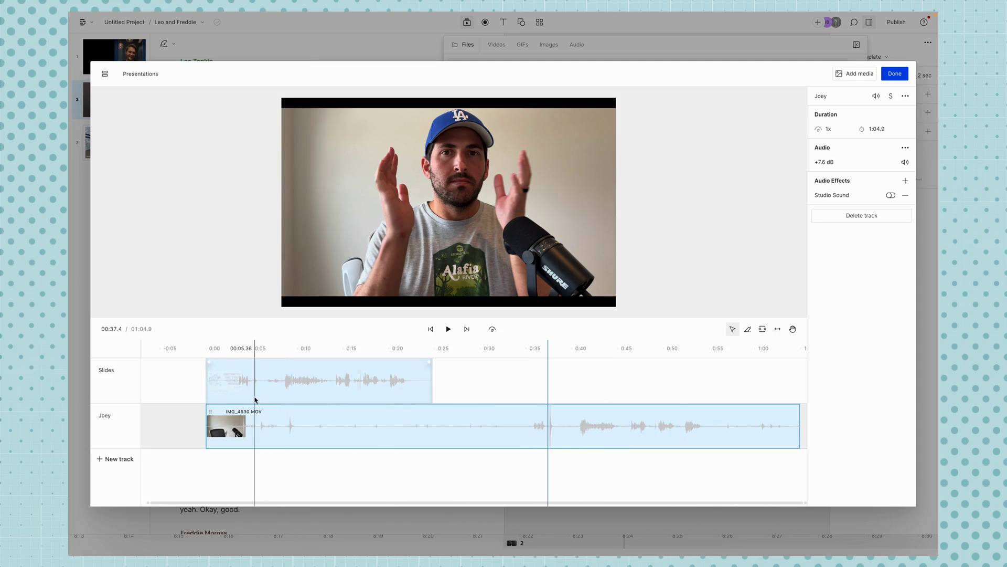
{"action": "left_click", "coordinate": [267, 470]}
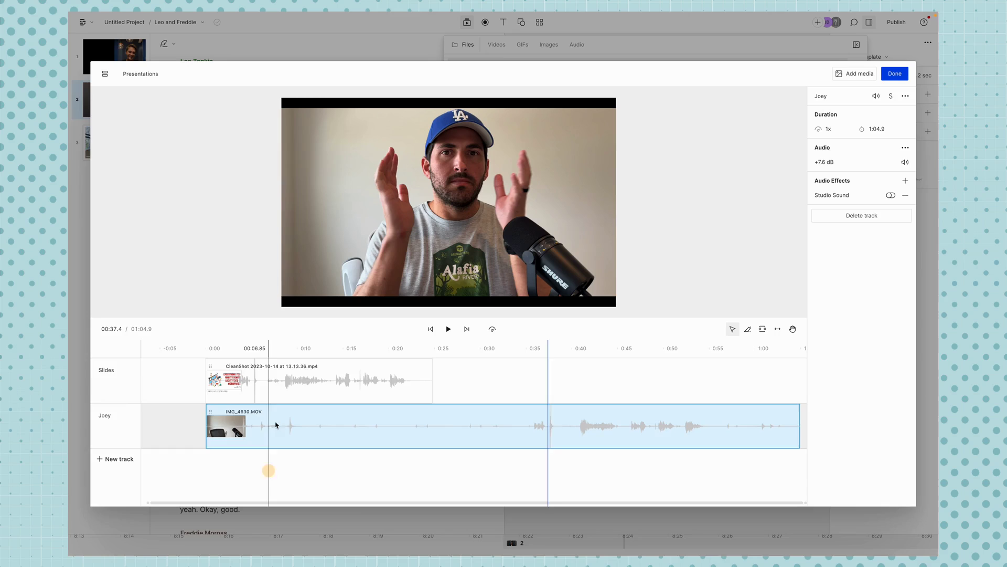
{"action": "left_click", "coordinate": [265, 388]}
- Drag the Slides clip to start near 0:31, nudging its clap spike onto the phone's at 0:37.4
{"action": "left_click_drag", "start_coordinate": [264, 388], "coordinate": [560, 396]}
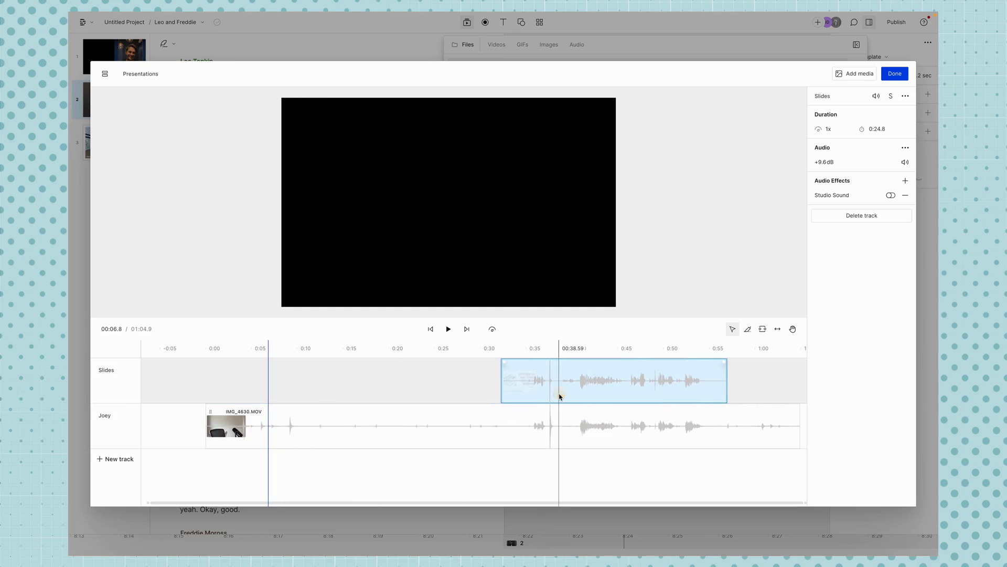
{"action": "left_click_drag", "start_coordinate": [539, 357], "coordinate": [544, 350]}
{"action": "left_click", "coordinate": [548, 350]}
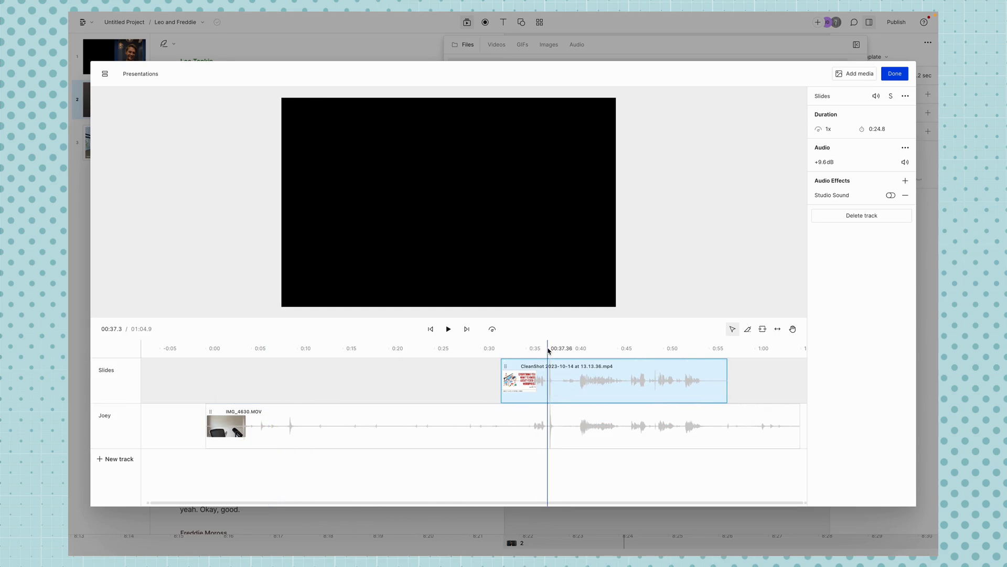
{"action": "scroll", "coordinate": [548, 350], "scroll_direction": "up", "scroll_amount": 5}
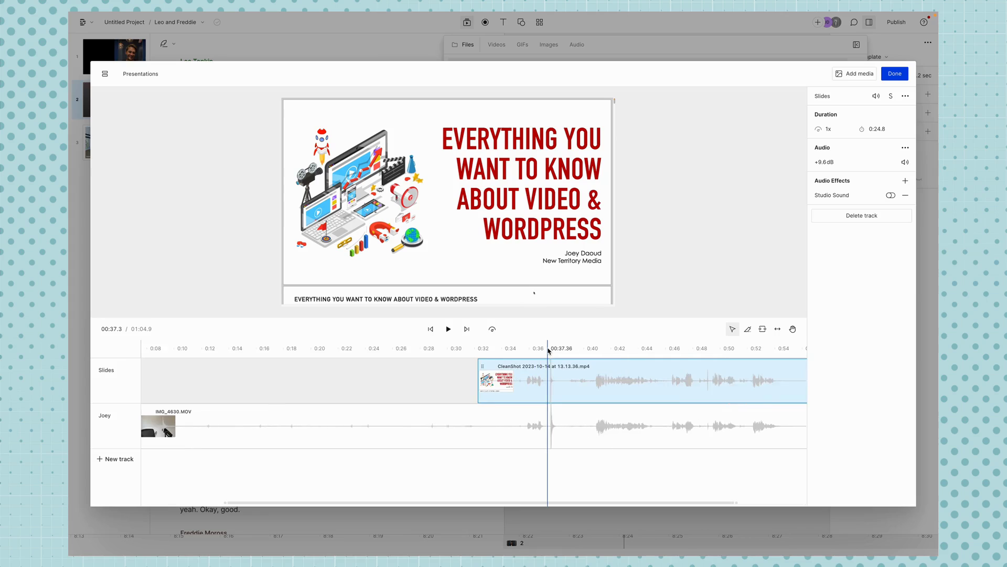
{"action": "scroll", "coordinate": [548, 350], "scroll_direction": "up", "scroll_amount": 3}
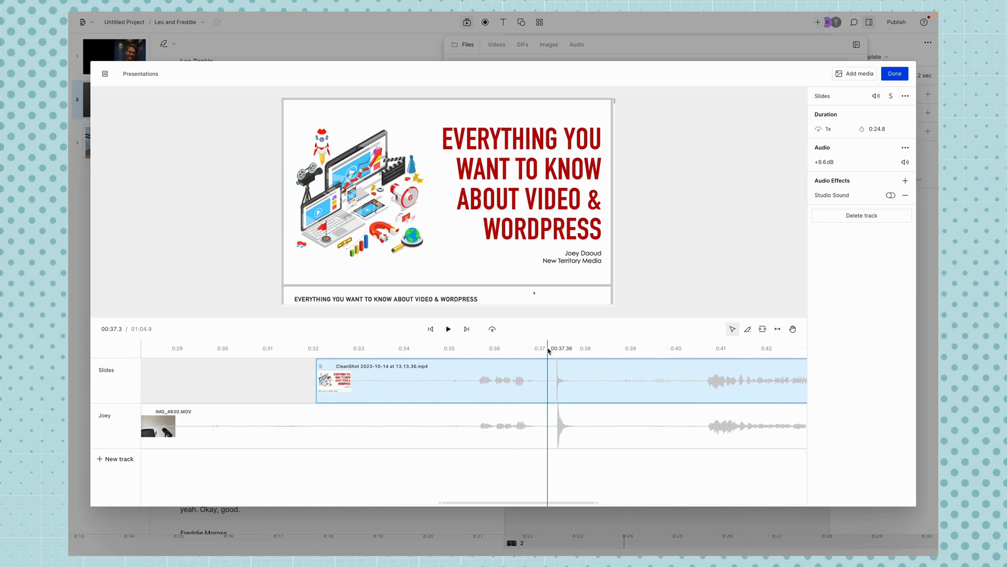
{"action": "scroll", "coordinate": [548, 350], "scroll_direction": "up", "scroll_amount": 5}
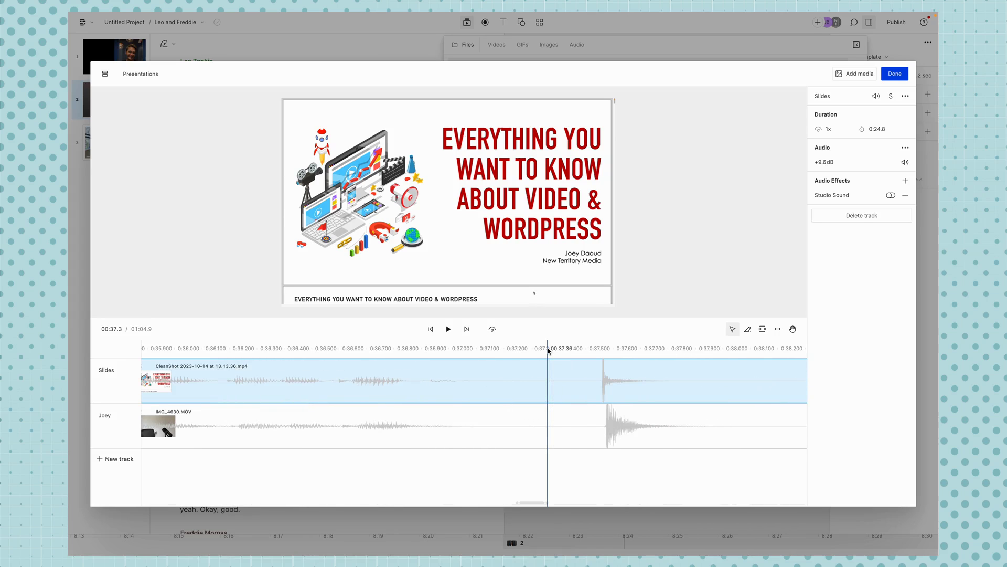
{"action": "scroll", "coordinate": [548, 350], "scroll_direction": "up", "scroll_amount": 2}
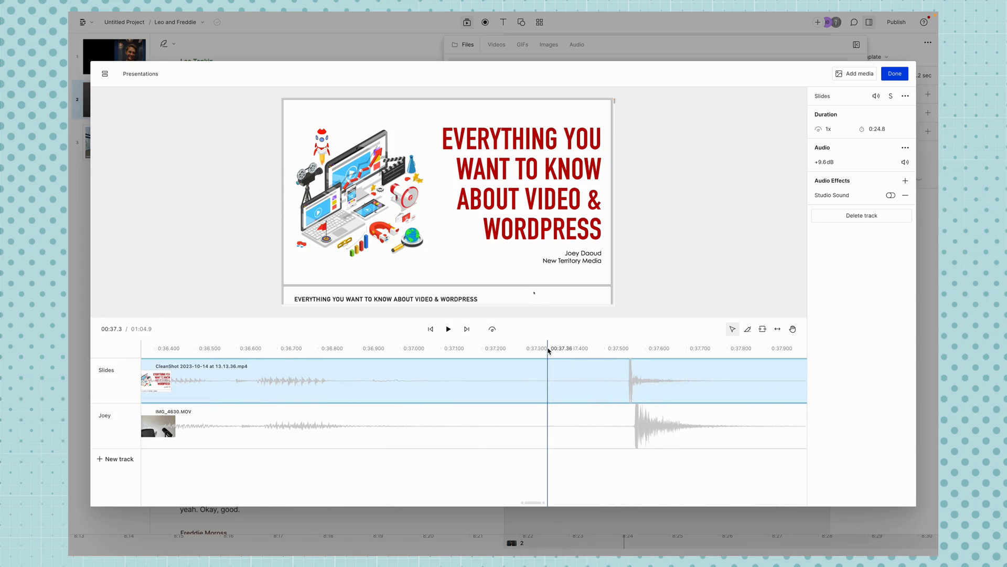
{"action": "left_click_drag", "start_coordinate": [586, 386], "coordinate": [588, 392]}
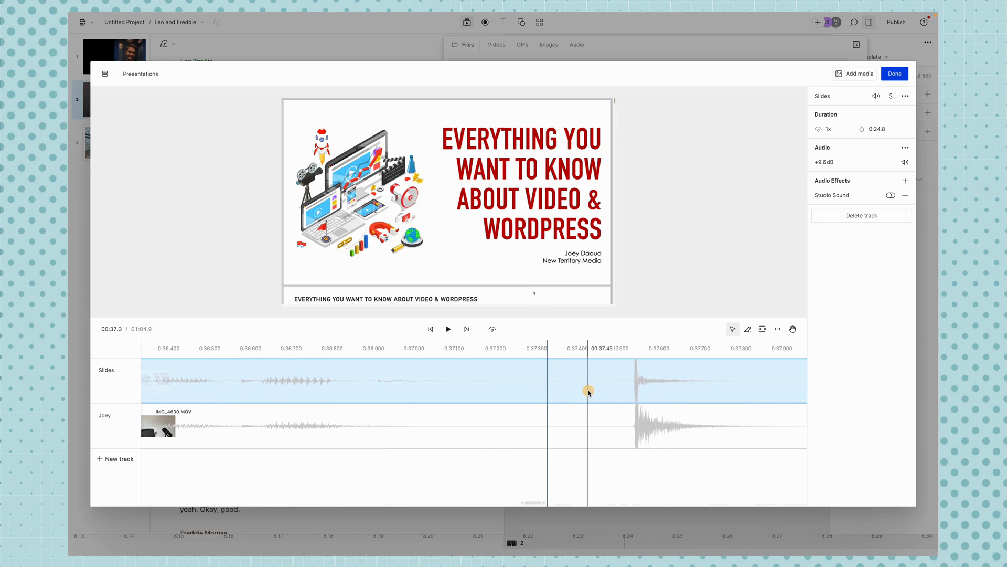
{"action": "left_click", "coordinate": [579, 347]}
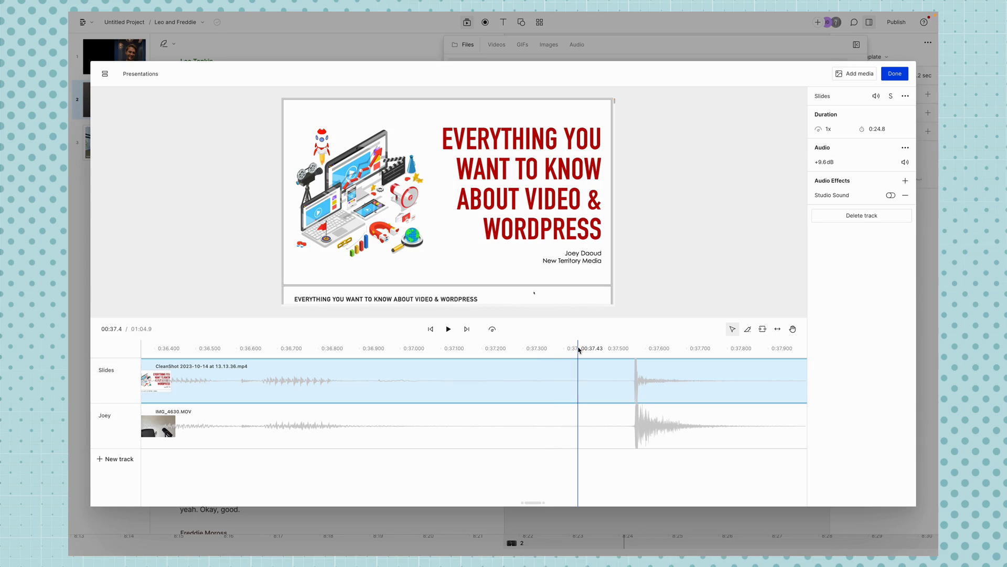
- Zoom out, reselect the Slides clip, and play from the clap spike to check sync
{"action": "scroll", "coordinate": [579, 349], "scroll_direction": "down", "scroll_amount": 5}
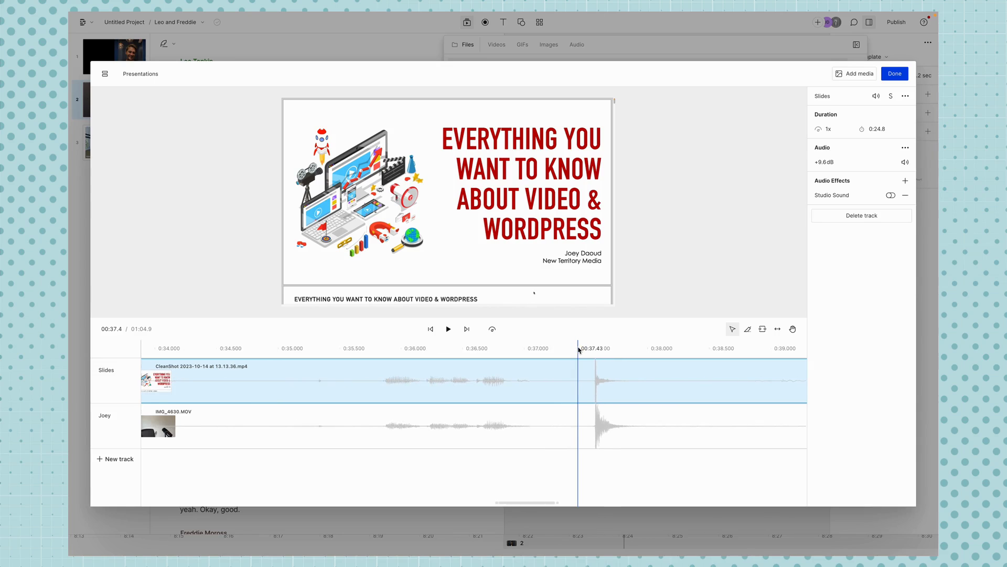
{"action": "scroll", "coordinate": [579, 349], "scroll_direction": "down", "scroll_amount": 3}
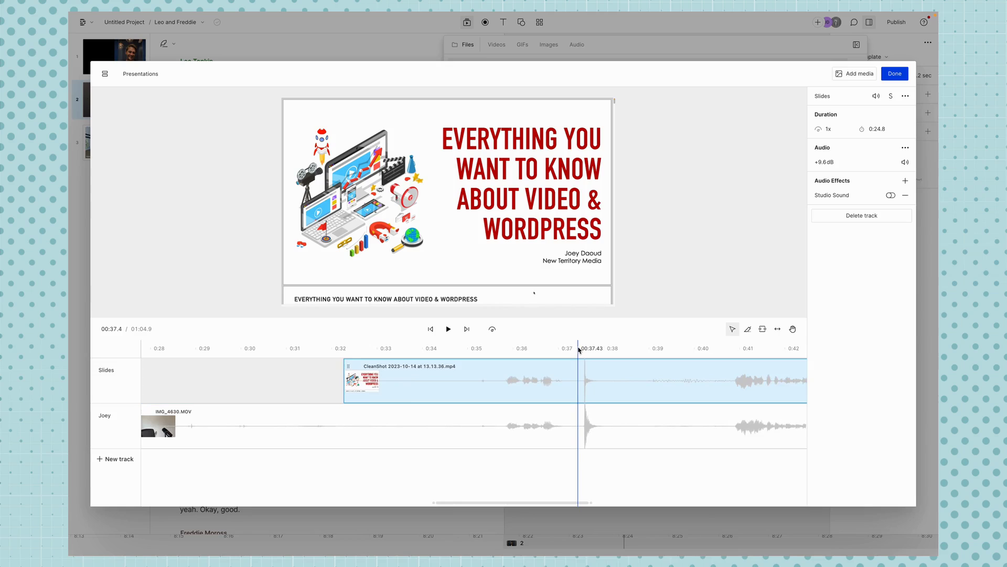
{"action": "scroll", "coordinate": [579, 350], "scroll_direction": "down", "scroll_amount": 1}
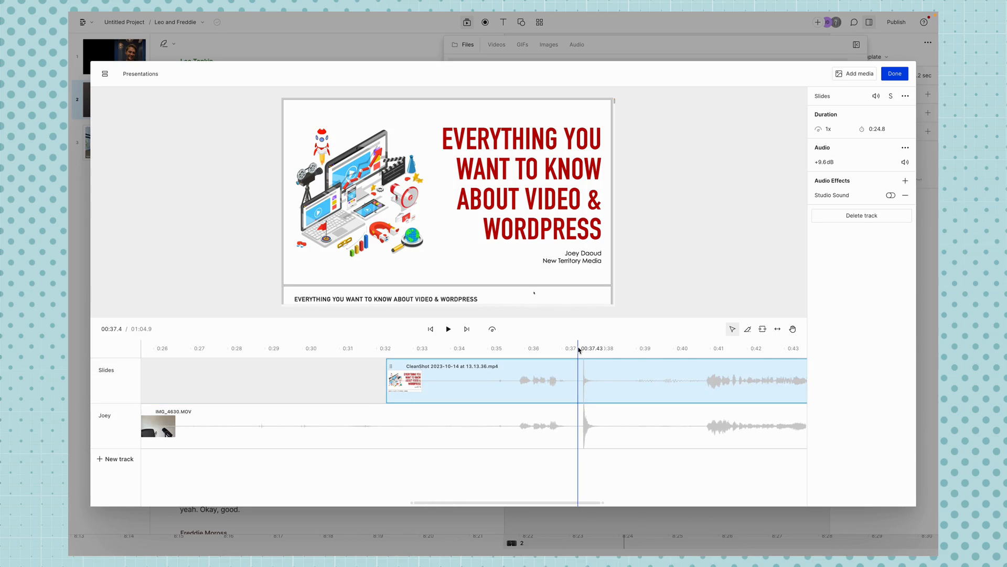
{"action": "scroll", "coordinate": [579, 350], "scroll_direction": "down", "scroll_amount": 1}
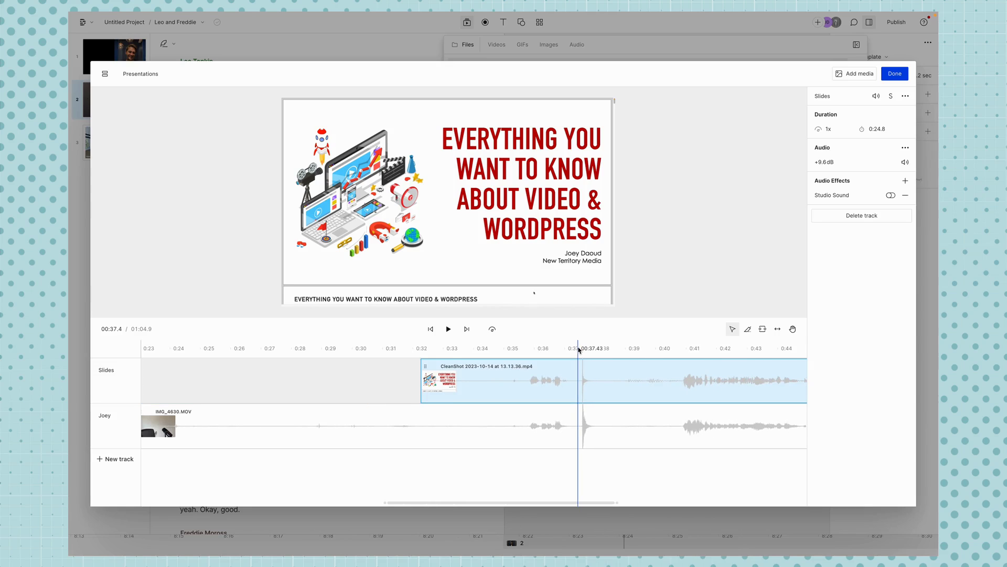
{"action": "left_click", "coordinate": [579, 470]}
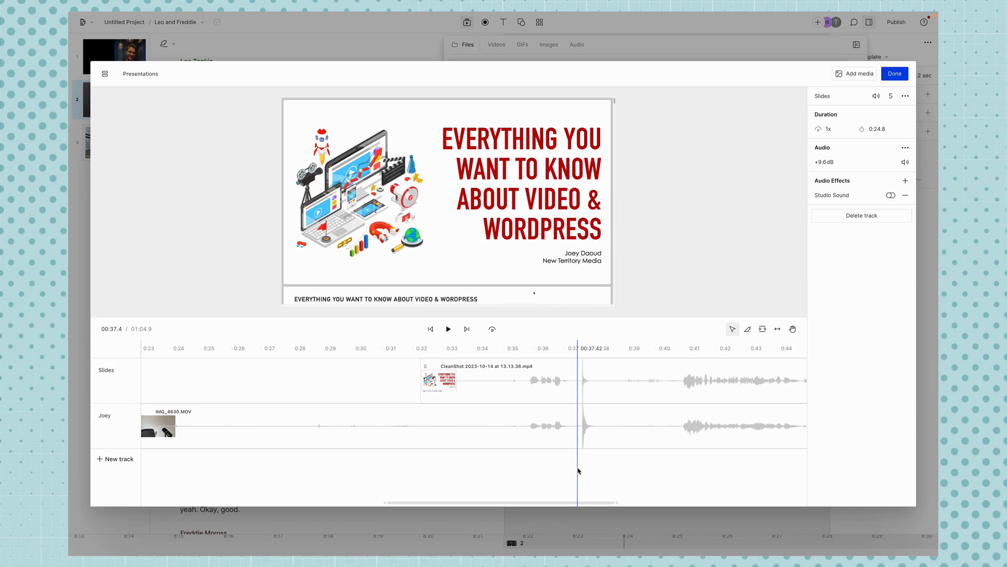
{"action": "scroll", "coordinate": [578, 471], "scroll_direction": "up", "scroll_amount": 2}
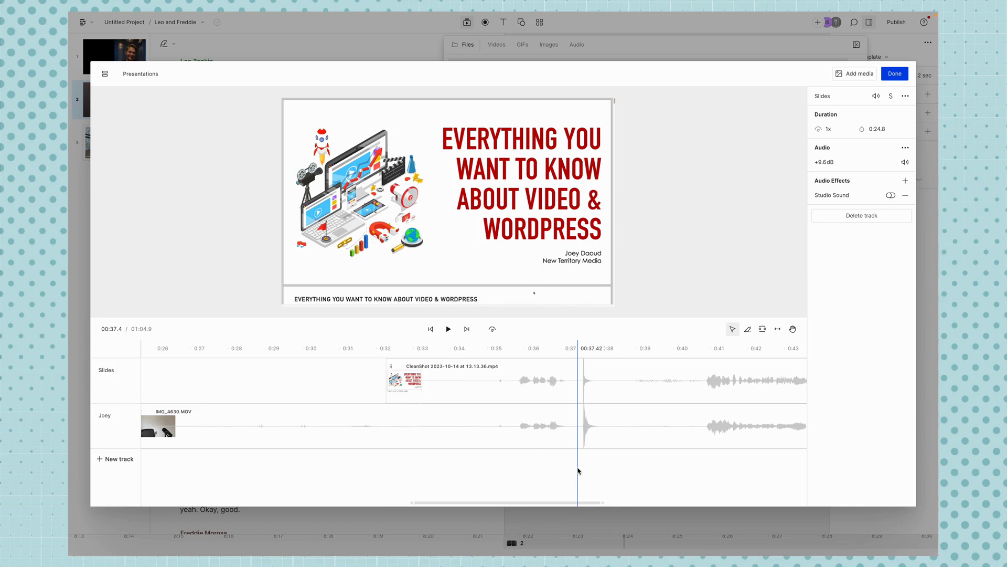
{"action": "left_click", "coordinate": [581, 380]}
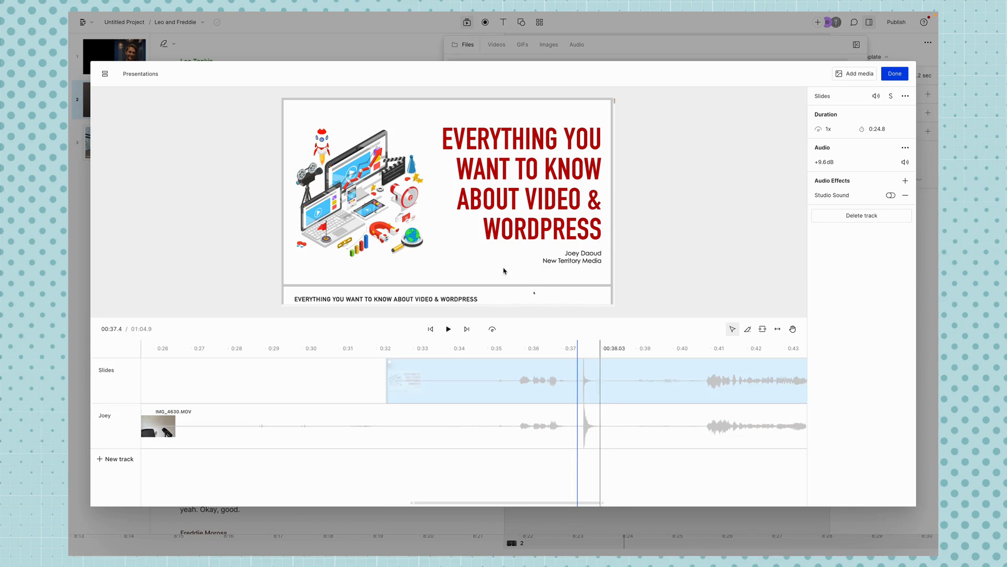
{"action": "left_click", "coordinate": [468, 214]}
{"action": "left_click_drag", "start_coordinate": [578, 350], "coordinate": [581, 355]}
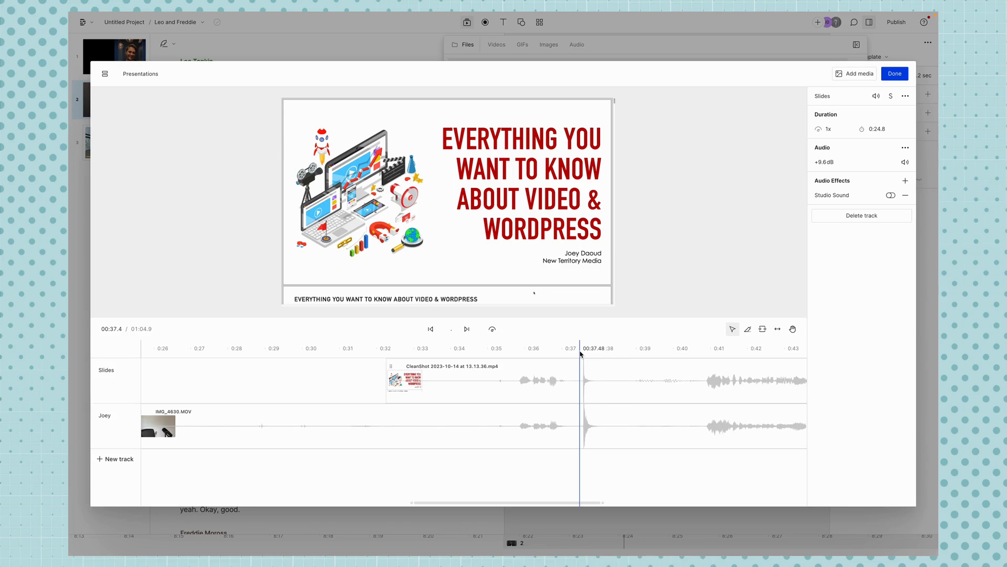
{"action": "key", "text": "space"}
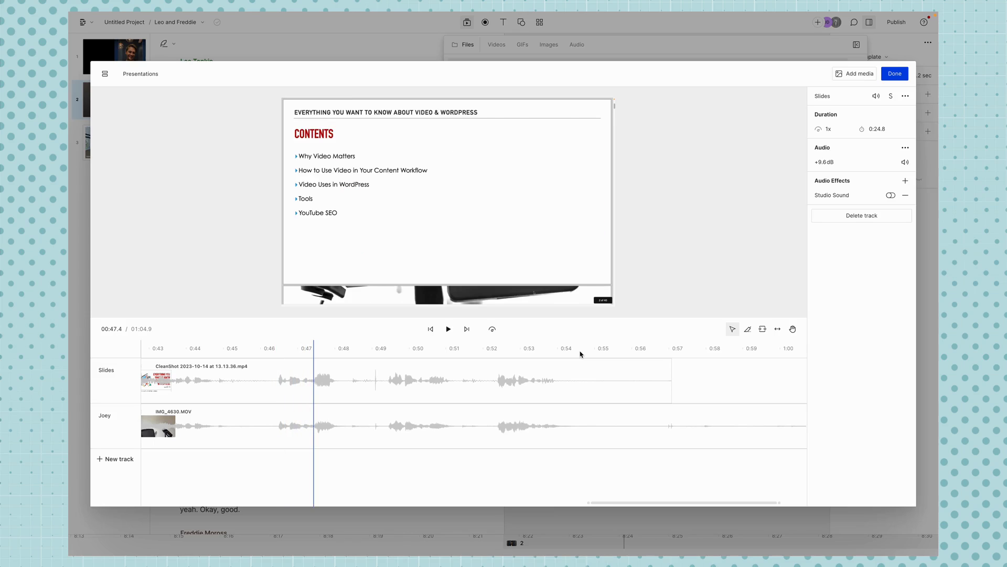
- Slightly shift the Slides clip and play back from 0:45.72 to check alignment
{"action": "left_click", "coordinate": [570, 365]}
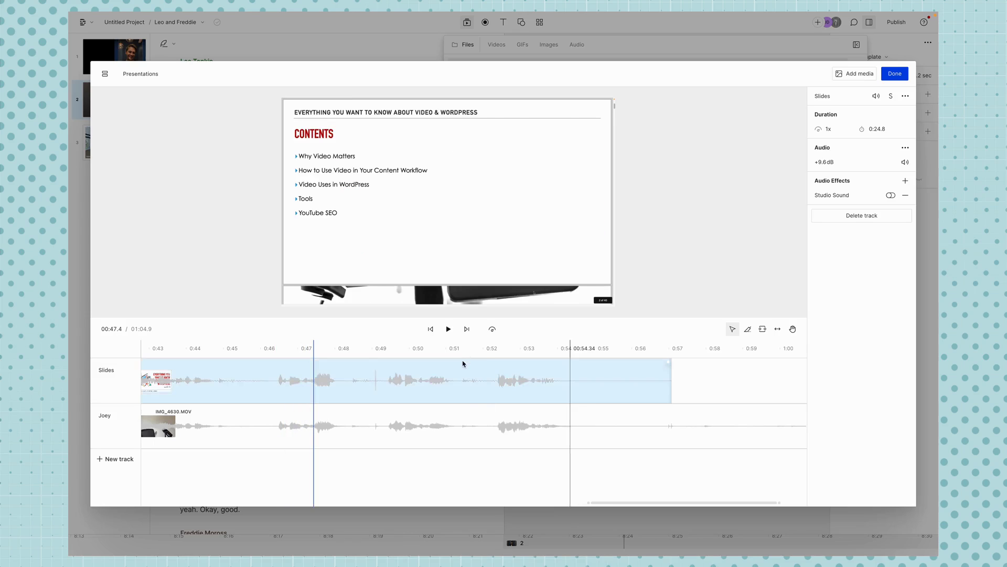
{"action": "left_click", "coordinate": [470, 394]}
{"action": "left_click_drag", "start_coordinate": [471, 394], "coordinate": [472, 395]}
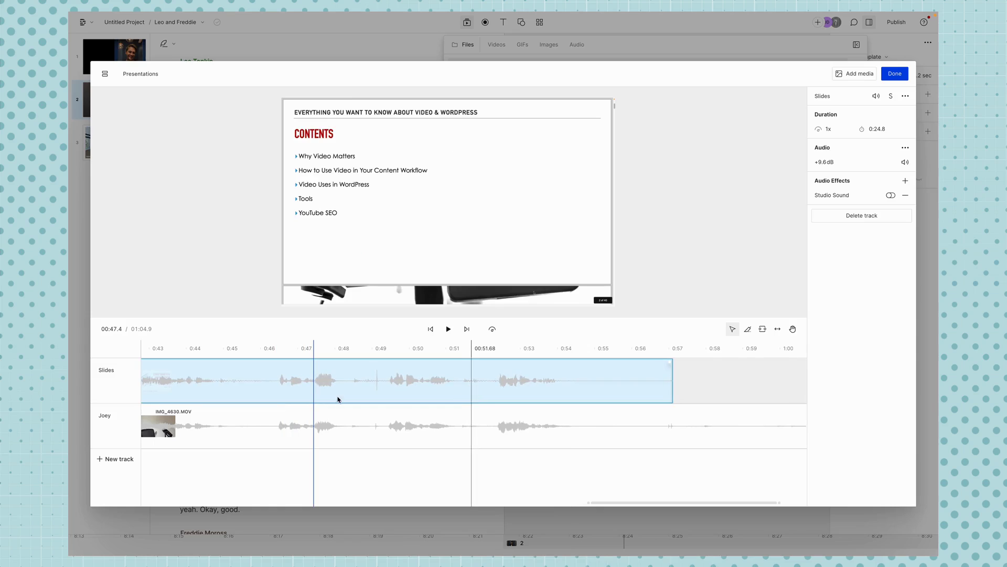
{"action": "left_click", "coordinate": [251, 462]}
{"action": "key", "text": "space"}
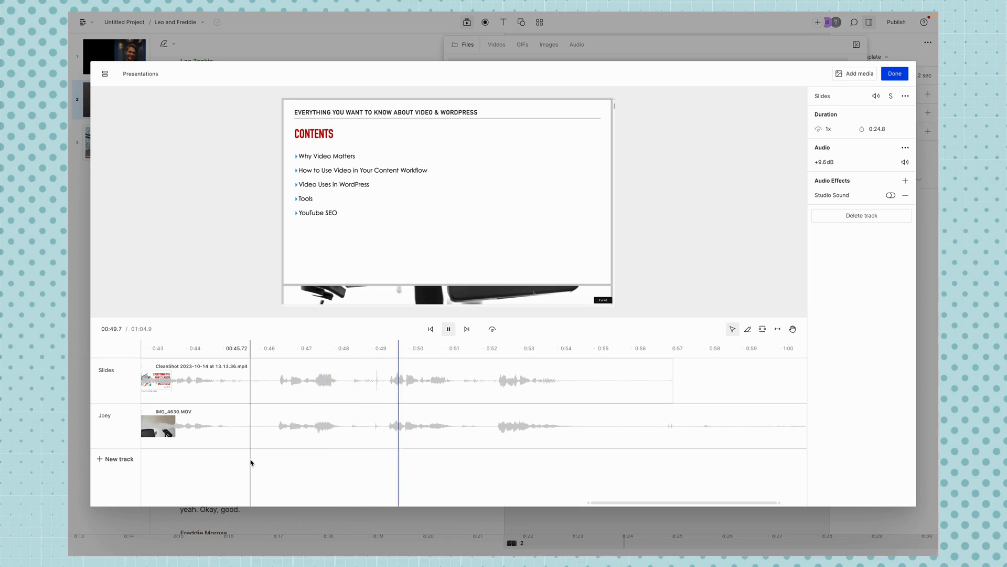
{"action": "key", "text": "space"}
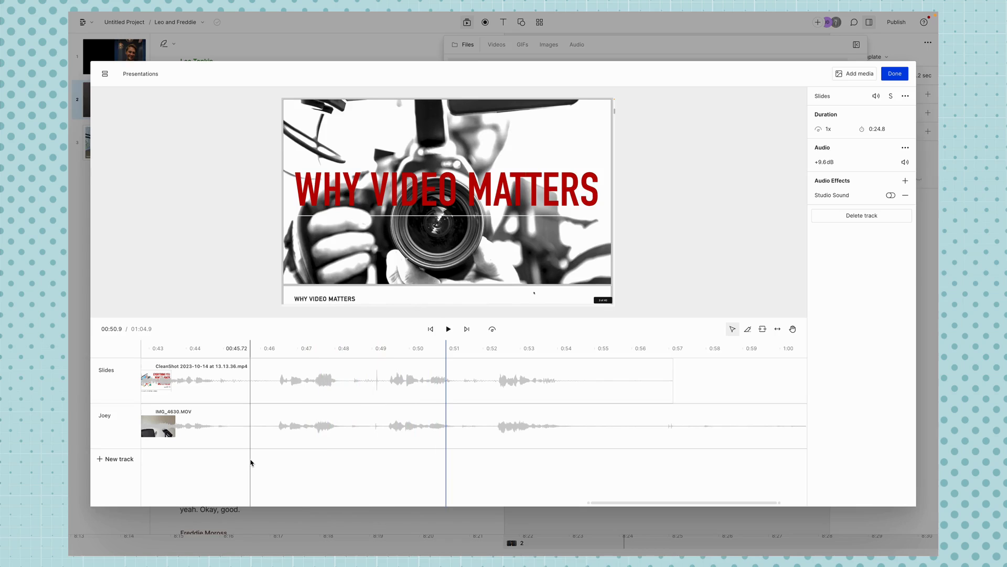
- Undo the accidental Slides clip move and replay from 0:45.8 to recheck sync
{"action": "key", "text": "ctrl+z"}
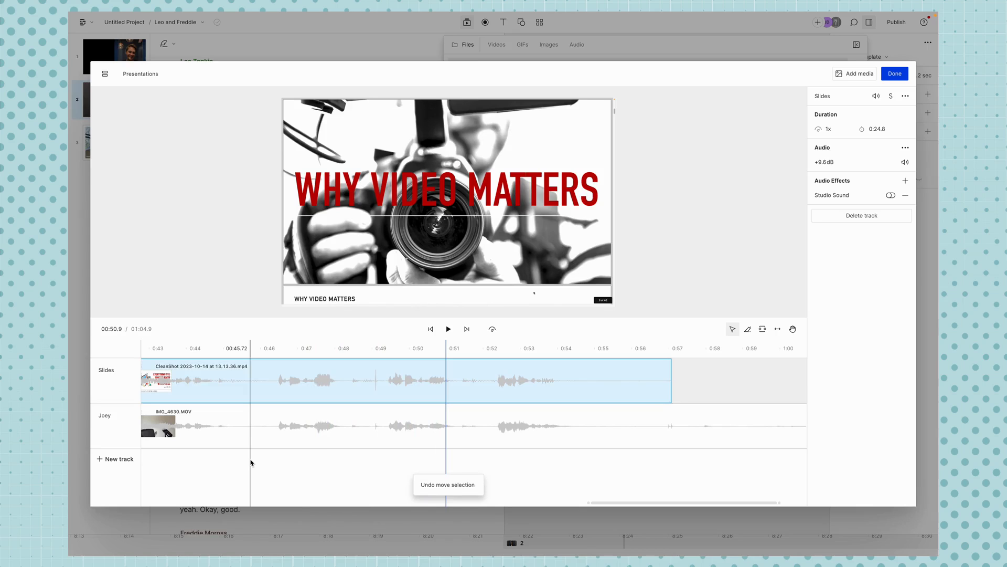
{"action": "left_click", "coordinate": [254, 465]}
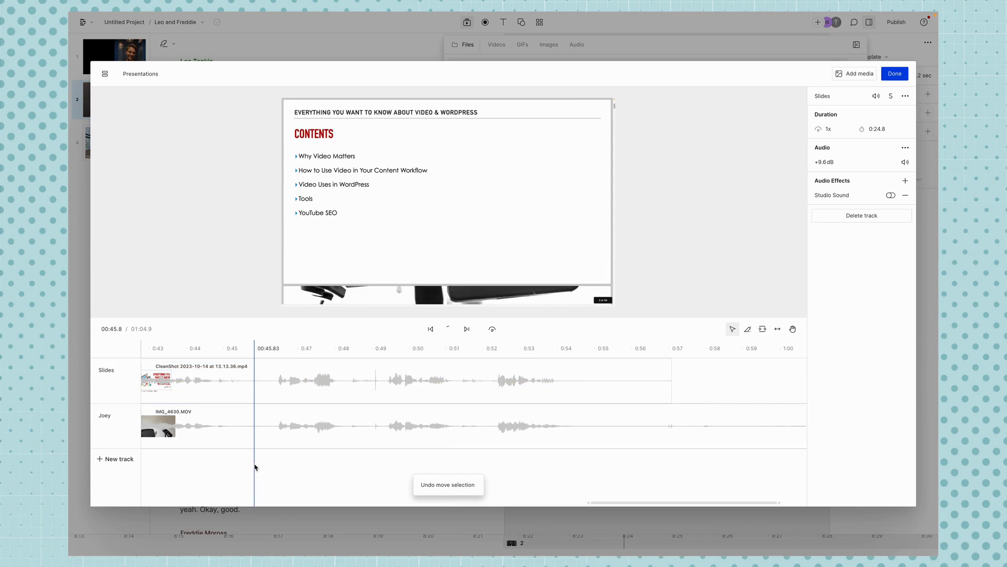
{"action": "key", "text": "space"}
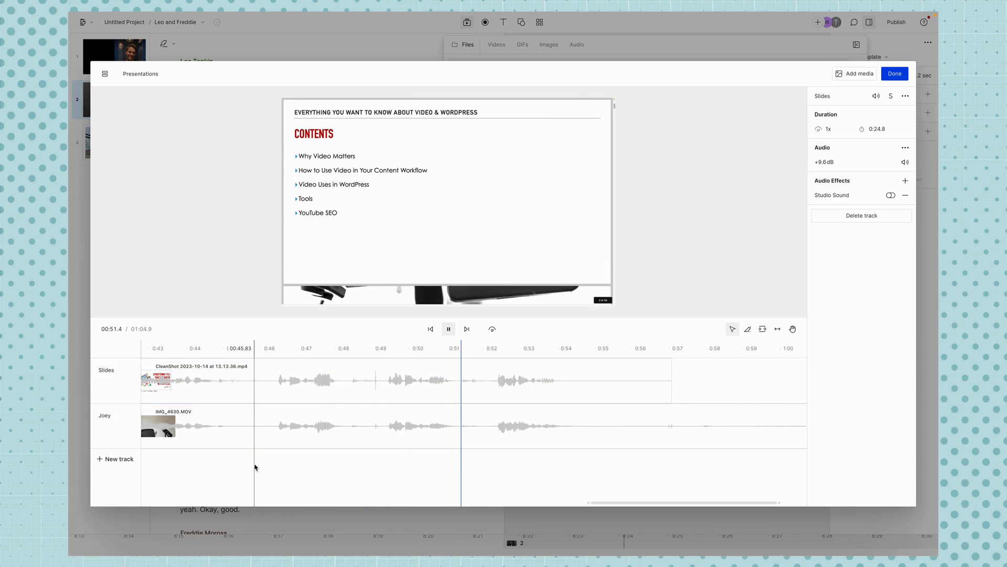
{"action": "key", "text": "space"}
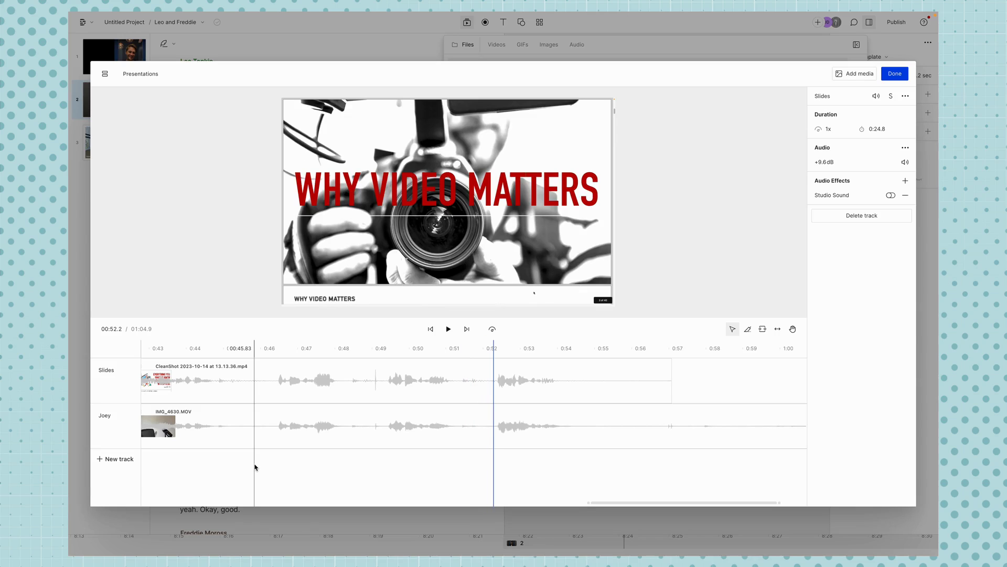
- Select the phone-video track and mute its audio in the properties panel
{"action": "left_click", "coordinate": [282, 371]}
{"action": "left_click", "coordinate": [124, 382]}
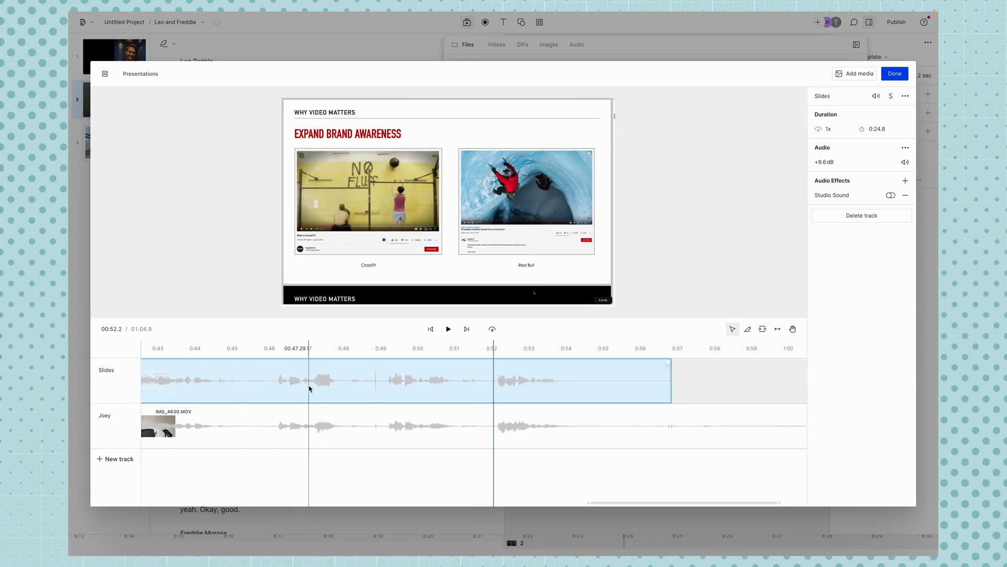
{"action": "left_click", "coordinate": [383, 440]}
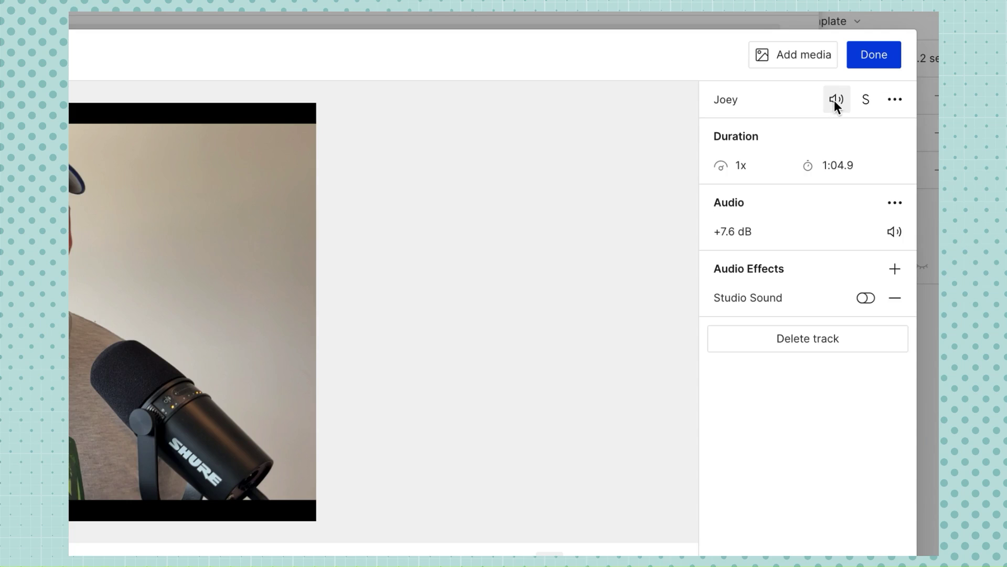
{"action": "left_click", "coordinate": [876, 96]}
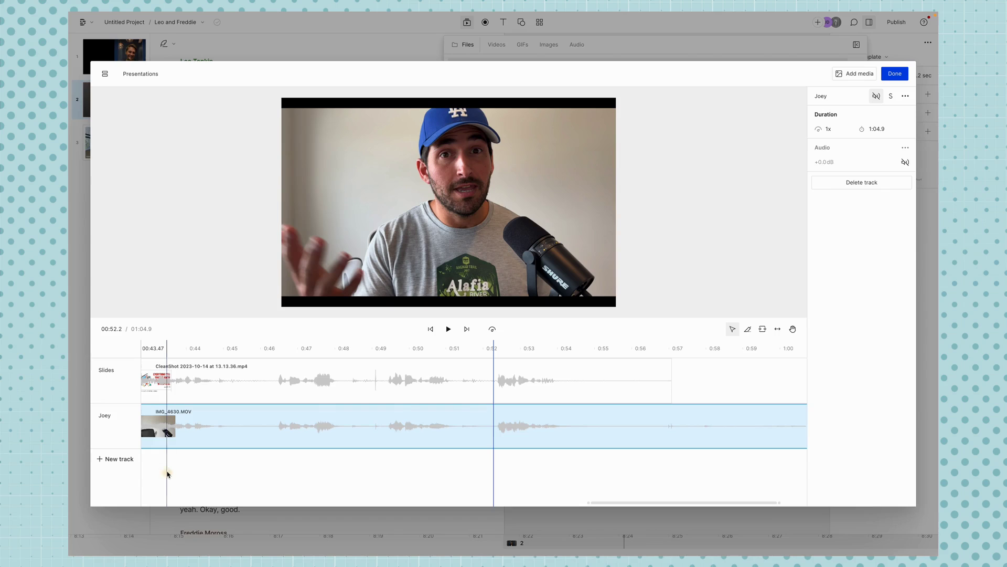
- Check the clips around 0:46.4–0:46.76, then return to 0:43.3 with the phone-video track selected
{"action": "left_click", "coordinate": [166, 382]}
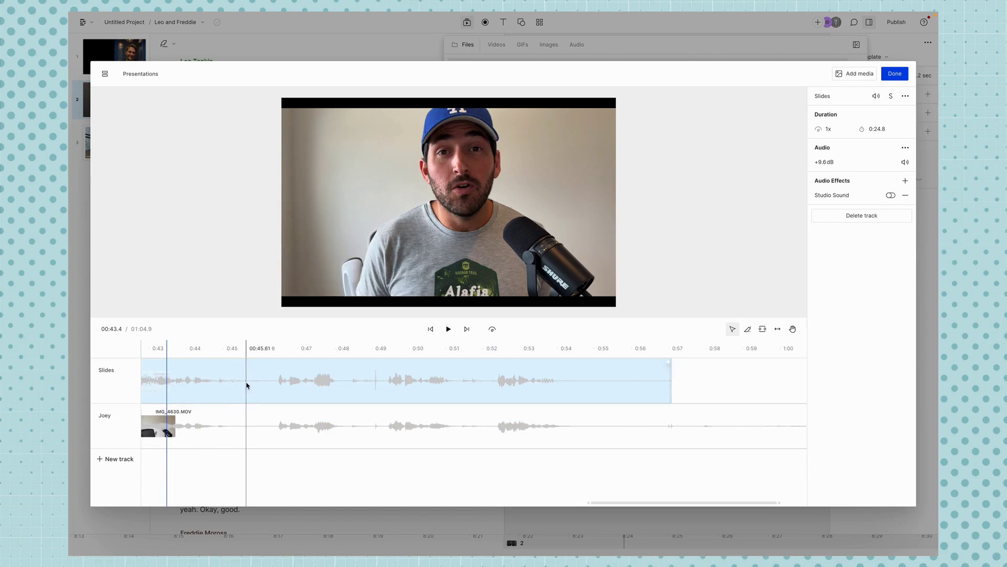
{"action": "left_click", "coordinate": [277, 349]}
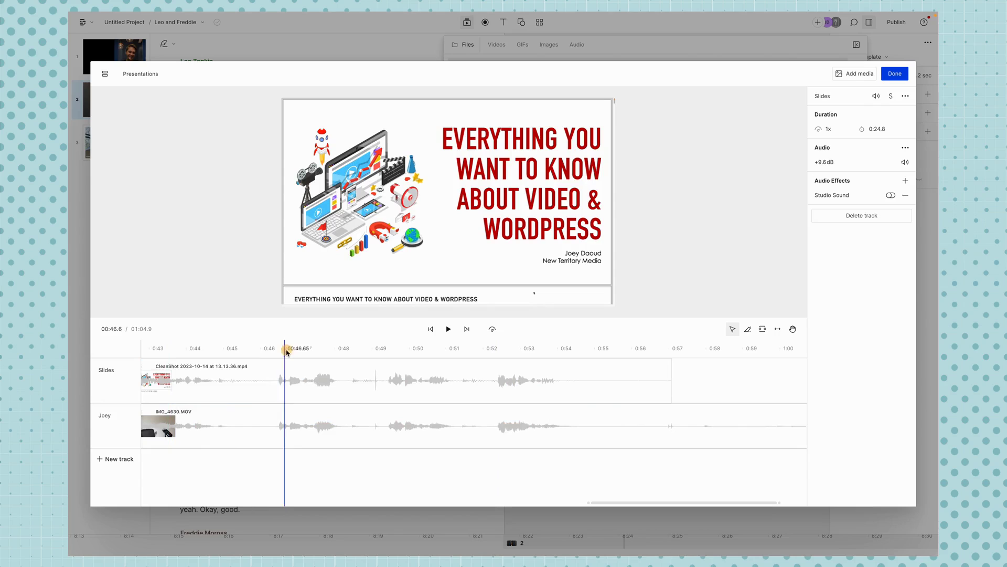
{"action": "left_click", "coordinate": [283, 380]}
{"action": "left_click", "coordinate": [279, 414]}
{"action": "left_click", "coordinate": [286, 380]}
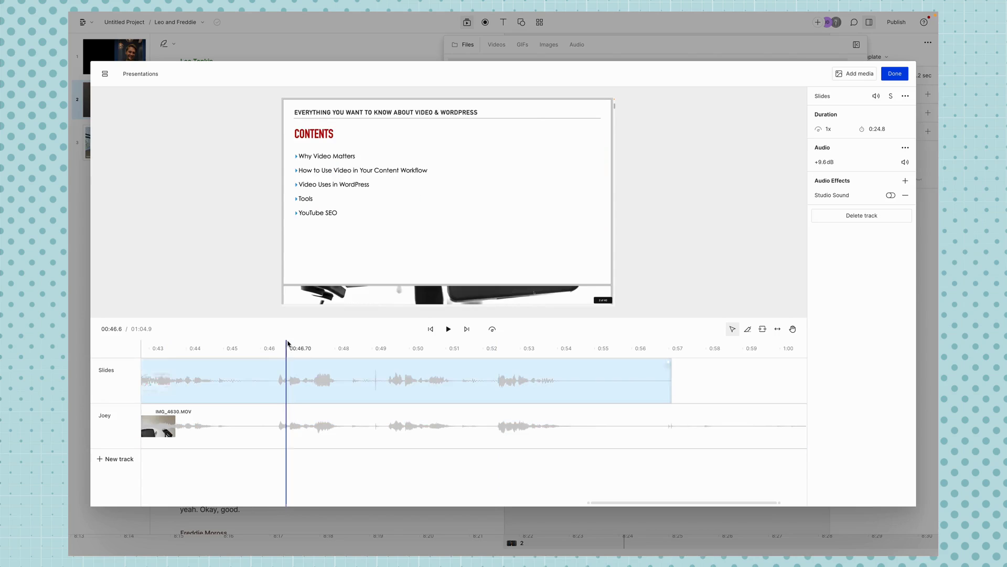
{"action": "left_click", "coordinate": [292, 347]}
{"action": "left_click", "coordinate": [285, 386]}
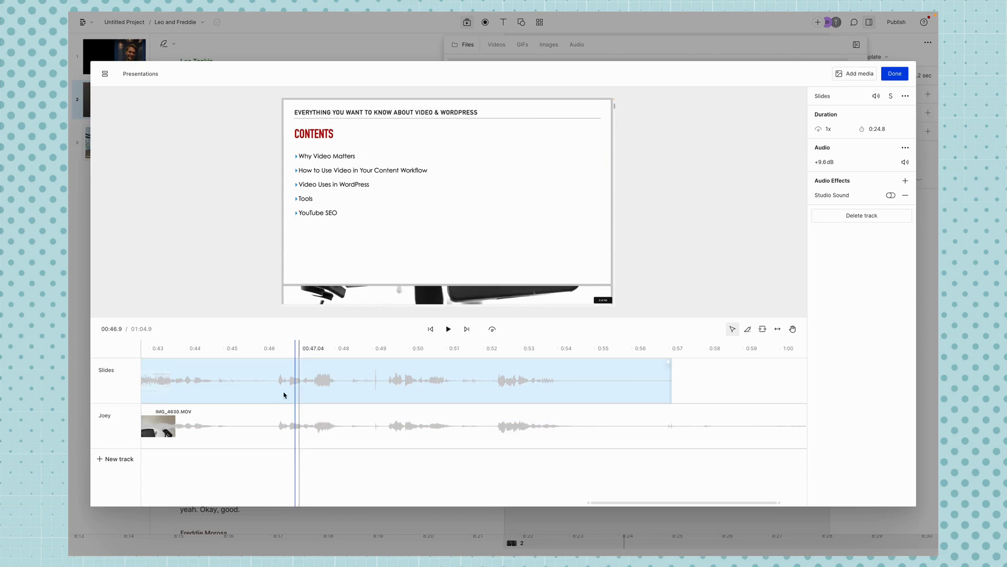
{"action": "left_click", "coordinate": [296, 434]}
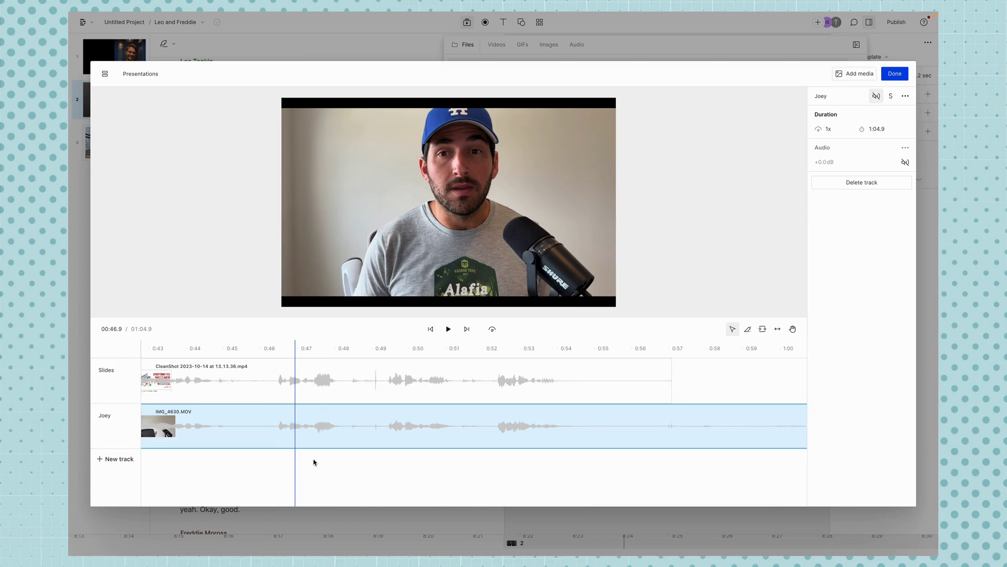
{"action": "left_click", "coordinate": [161, 469]}
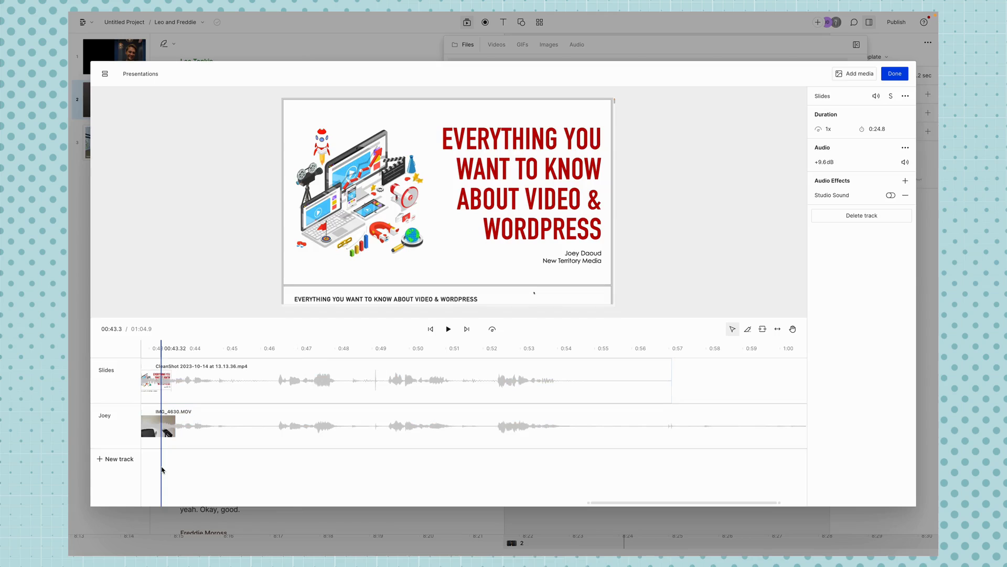
{"action": "left_click", "coordinate": [123, 439]}
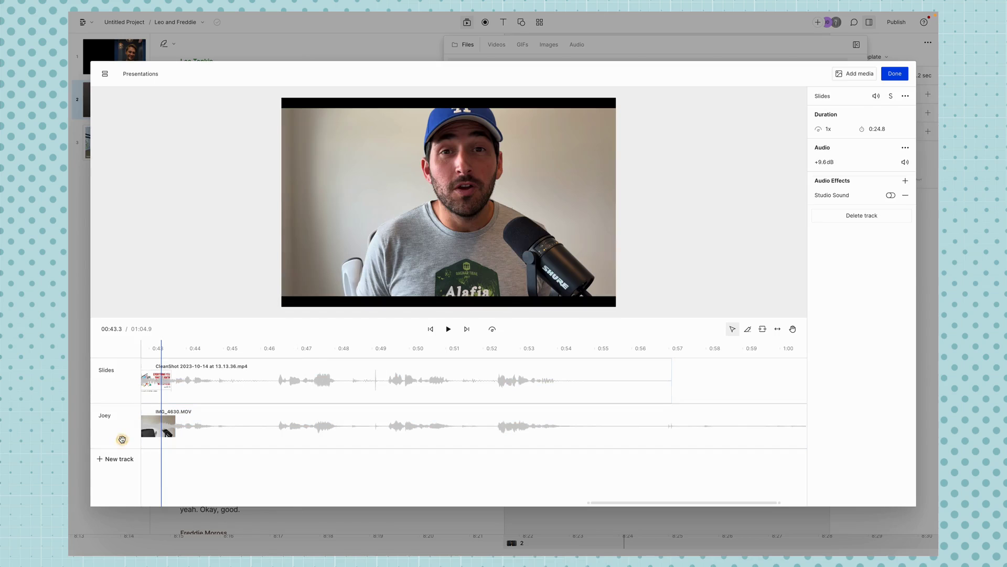
- Play the synced tracks from 0:43.3 and stop at 0:47.14
{"action": "key", "text": "space"}
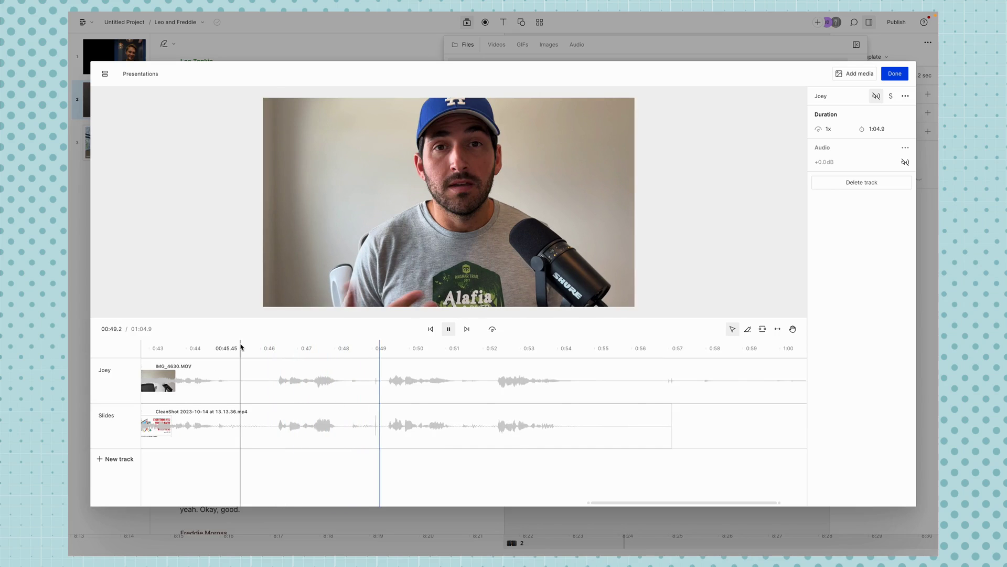
{"action": "left_click", "coordinate": [310, 349]}
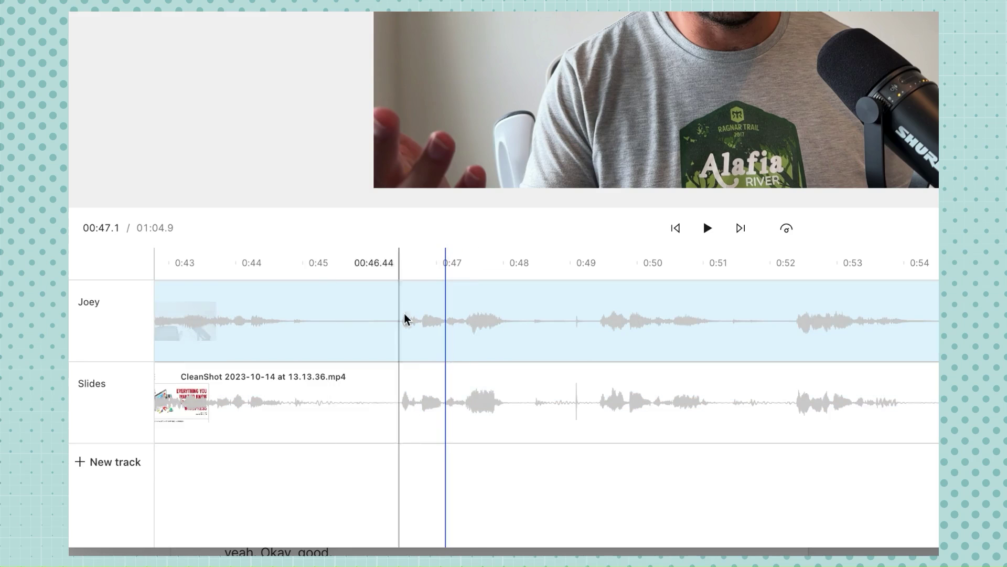